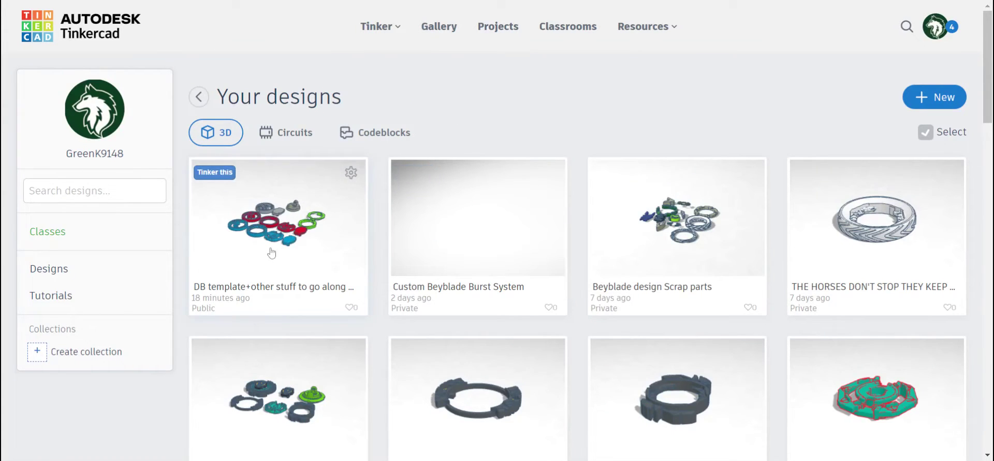
# Open the "DB template+other stuff to go along ..." design and copy the plain red ring plus the two red parts beside it.
pyautogui.click(280, 222)
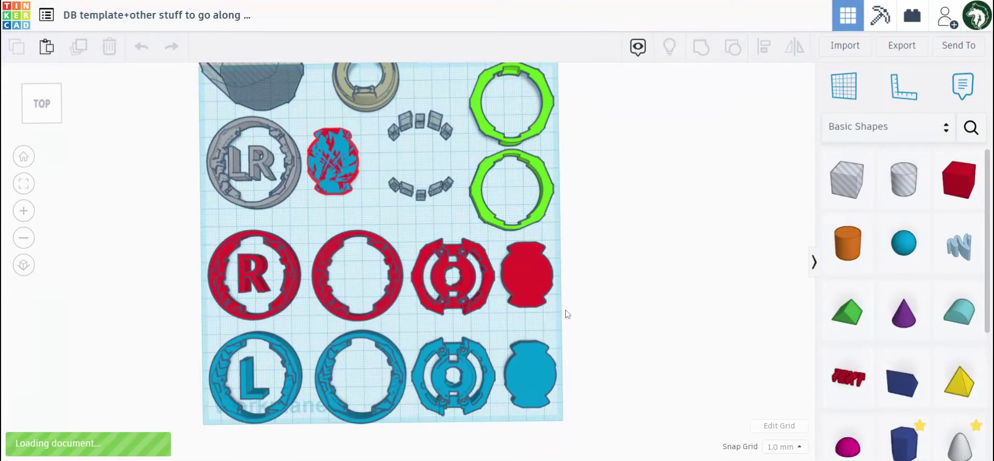
pyautogui.moveTo(563, 315); pyautogui.dragTo(311, 245)
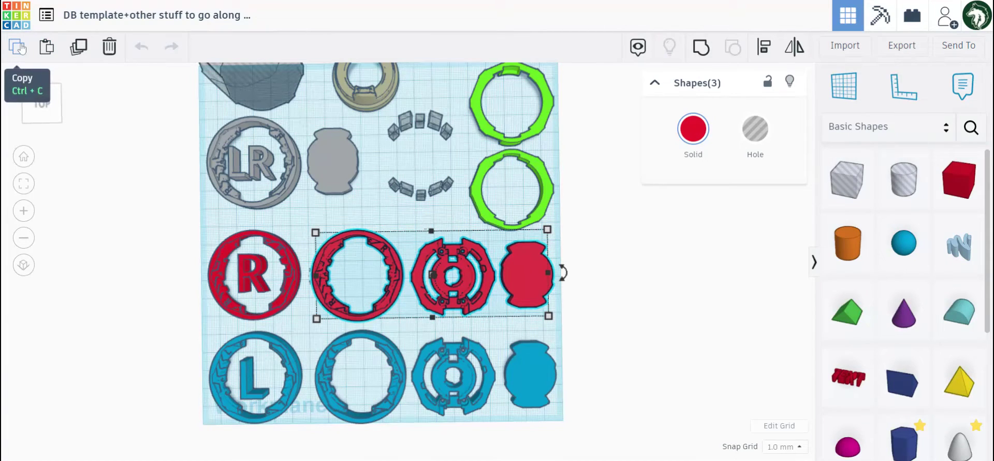
pyautogui.click(129, 177)
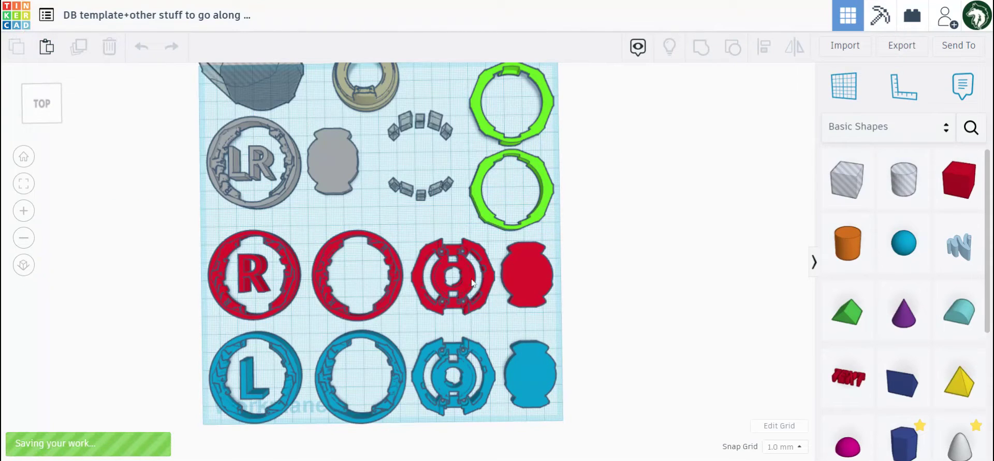
# Create a new 3D design from the designs dashboard and name it "Beyblade demo".
pyautogui.hotkey('alt', 'Left')
pyautogui.click(945, 103)
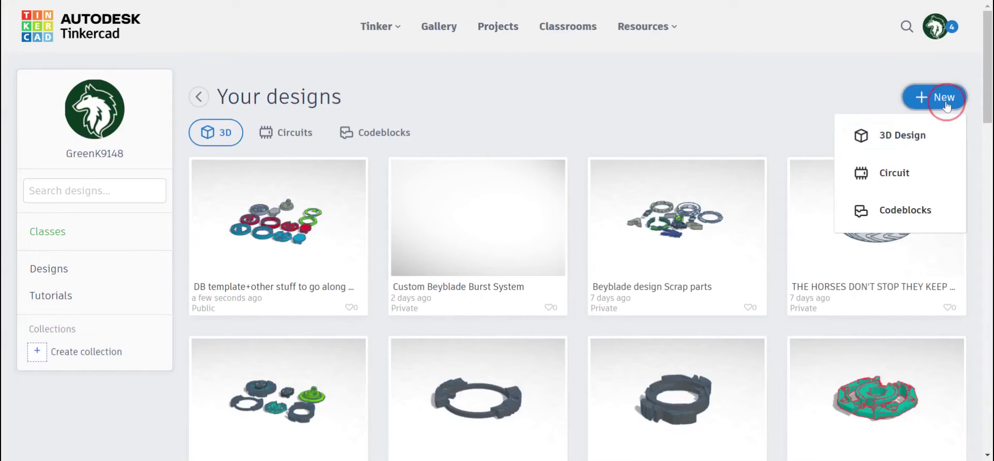
pyautogui.click(919, 136)
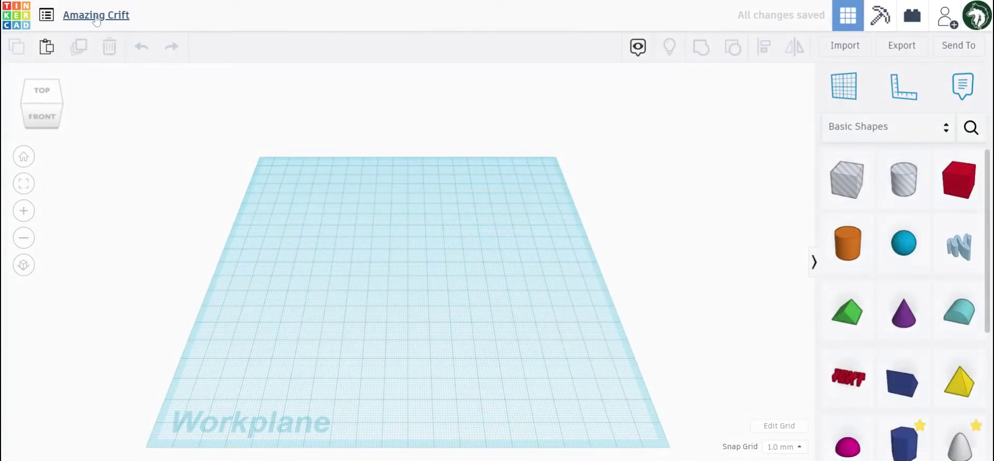
pyautogui.click(96, 16)
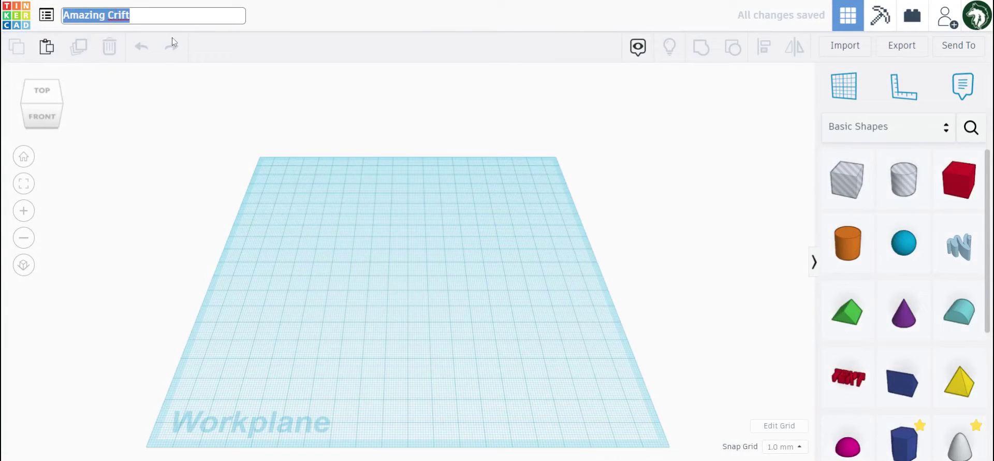
pyautogui.press('BackSpace')
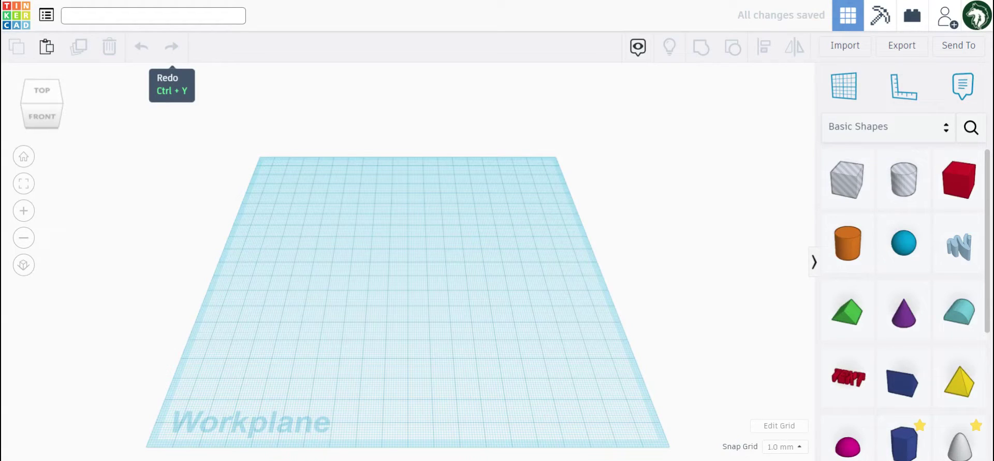
pyautogui.write('Beyblade demo')
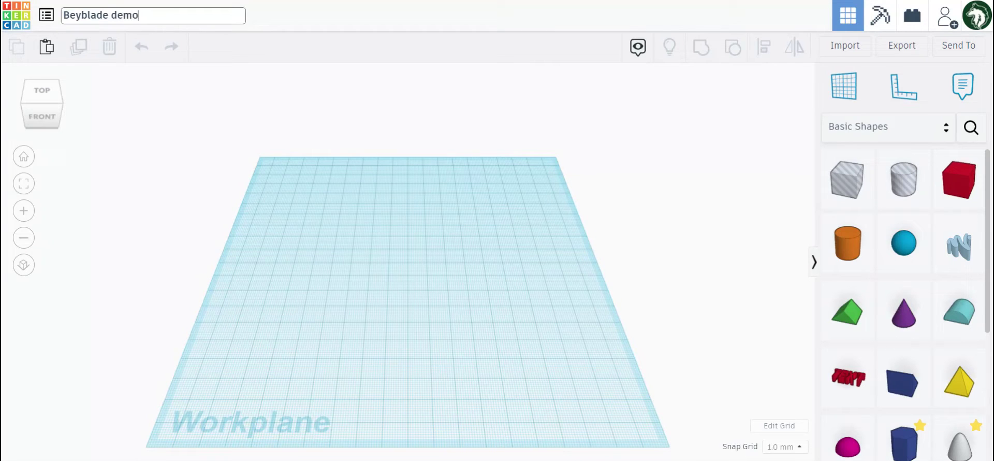
# Paste the copied parts and arrange them with the ring near the workplane's centre and the other two at its back-left corner.
pyautogui.click(42, 90)
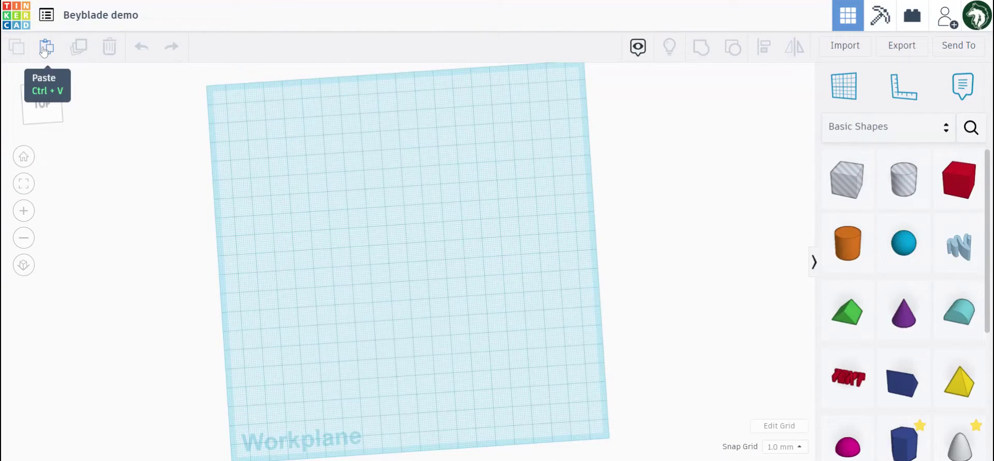
pyautogui.click(46, 48)
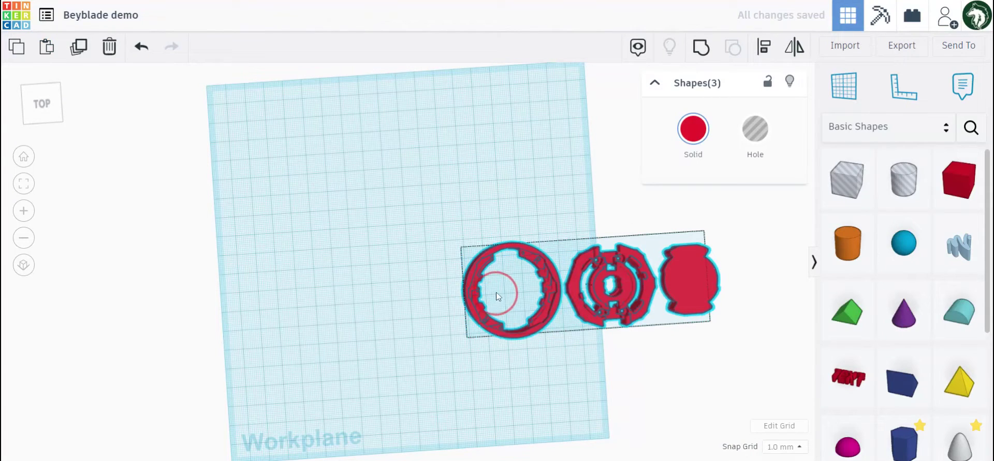
pyautogui.click(502, 281)
pyautogui.moveTo(478, 278); pyautogui.dragTo(363, 284)
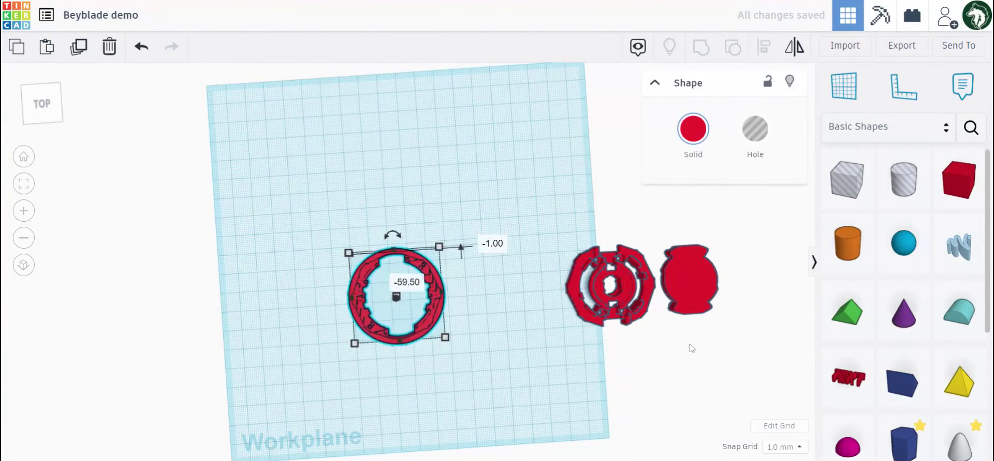
pyautogui.moveTo(566, 243); pyautogui.dragTo(721, 343)
pyautogui.moveTo(683, 289); pyautogui.dragTo(307, 123)
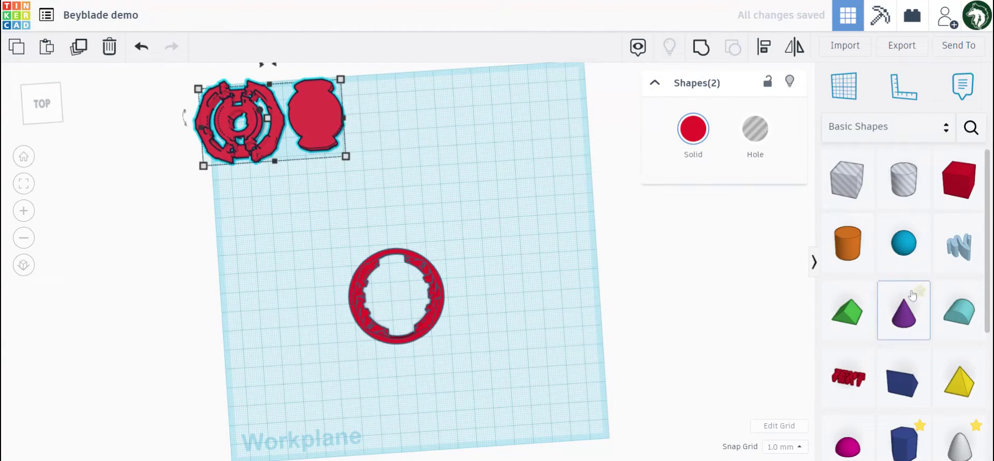
# Add a Scribble shape beside the red ring and draw a freehand outline with two peaks joined by a long base.
pyautogui.scroll(-2, 912, 290)
pyautogui.scroll(2, 914, 238)
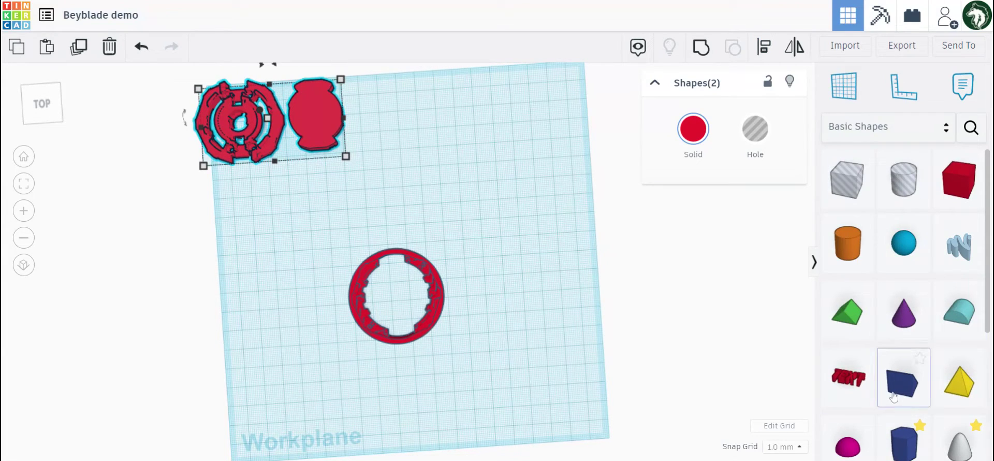
pyautogui.moveTo(958, 253); pyautogui.dragTo(508, 198)
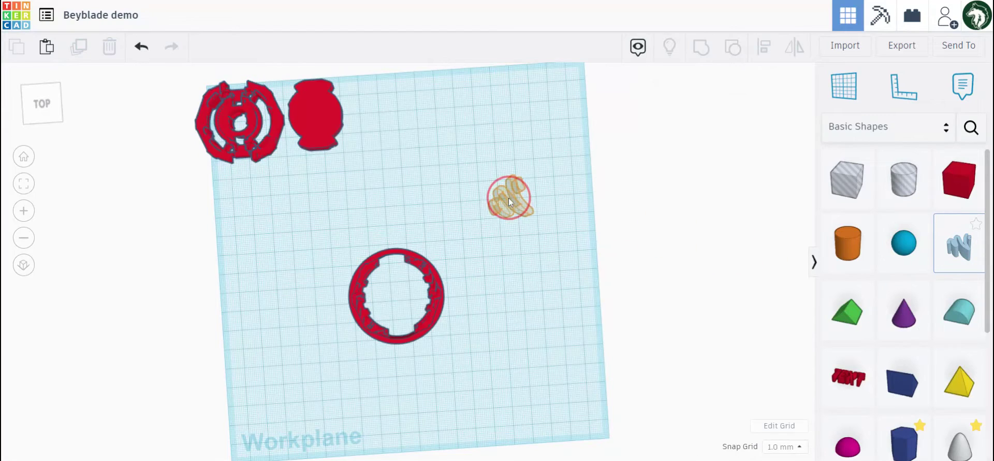
pyautogui.moveTo(506, 271); pyautogui.dragTo(505, 270)
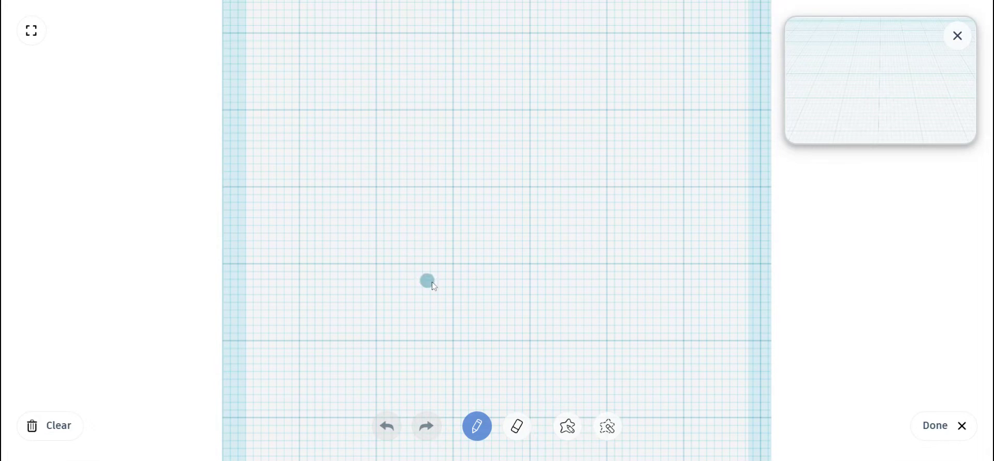
pyautogui.moveTo(339, 233)
pyautogui.mouseDown()
pyautogui.moveTo(493, 171)
pyautogui.moveTo(622, 142)
pyautogui.moveTo(677, 207)
pyautogui.moveTo(592, 243)
pyautogui.moveTo(337, 238)
pyautogui.moveTo(663, 242)
pyautogui.moveTo(416, 206)
pyautogui.mouseUp()
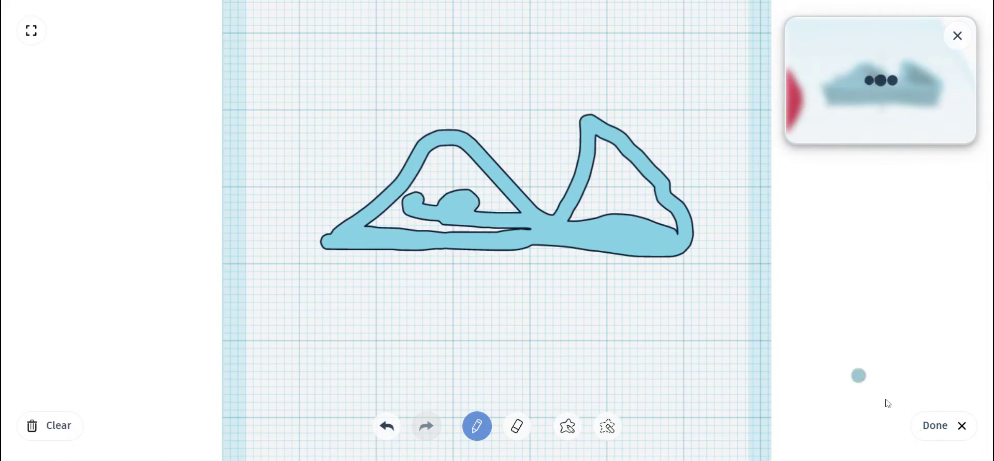
pyautogui.click(942, 425)
pyautogui.click(593, 318)
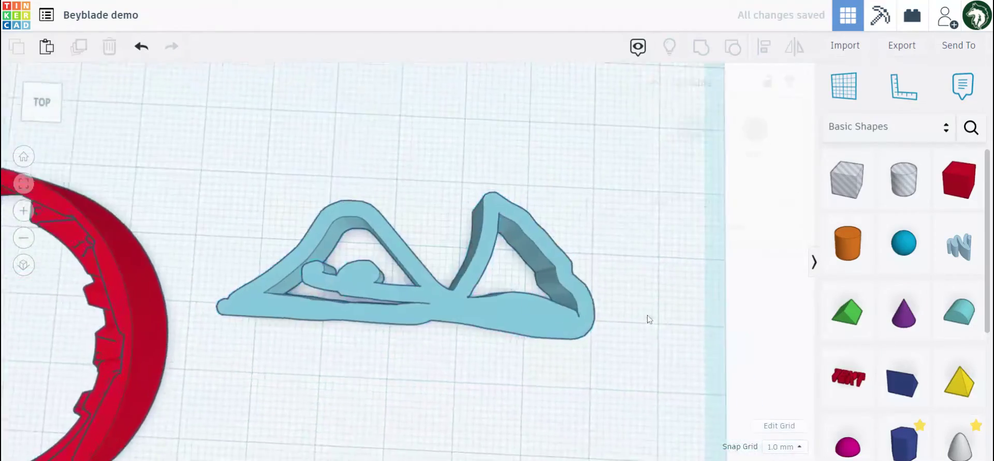
# Examine the scribble's uneven edges and side walls up close from several angles.
pyautogui.moveTo(646, 317)
pyautogui.mouseDown(button='right')
pyautogui.moveTo(473, 228)
pyautogui.moveTo(304, 169)
pyautogui.moveTo(469, 330)
pyautogui.moveTo(581, 373)
pyautogui.moveTo(537, 360)
pyautogui.mouseUp(button='right')
pyautogui.scroll(-4, 523, 332)
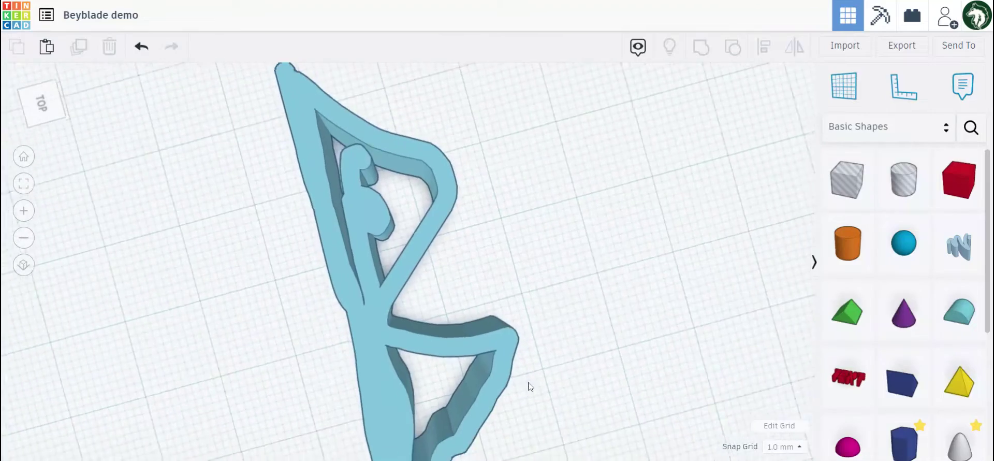
pyautogui.moveTo(553, 345); pyautogui.dragTo(459, 242, button='middle')
pyautogui.scroll(3, 450, 254)
pyautogui.moveTo(450, 260)
pyautogui.mouseDown(button='right')
pyautogui.moveTo(460, 244)
pyautogui.moveTo(417, 273)
pyautogui.mouseUp(button='right')
pyautogui.moveTo(306, 351)
pyautogui.mouseDown(button='right')
pyautogui.moveTo(357, 317)
pyautogui.moveTo(366, 279)
pyautogui.moveTo(371, 295)
pyautogui.moveTo(361, 266)
pyautogui.moveTo(572, 179)
pyautogui.moveTo(429, 235)
pyautogui.moveTo(434, 290)
pyautogui.mouseUp(button='right')
pyautogui.moveTo(446, 230)
pyautogui.mouseDown(button='right')
pyautogui.moveTo(368, 282)
pyautogui.moveTo(389, 214)
pyautogui.moveTo(452, 292)
pyautogui.moveTo(459, 279)
pyautogui.mouseUp(button='right')
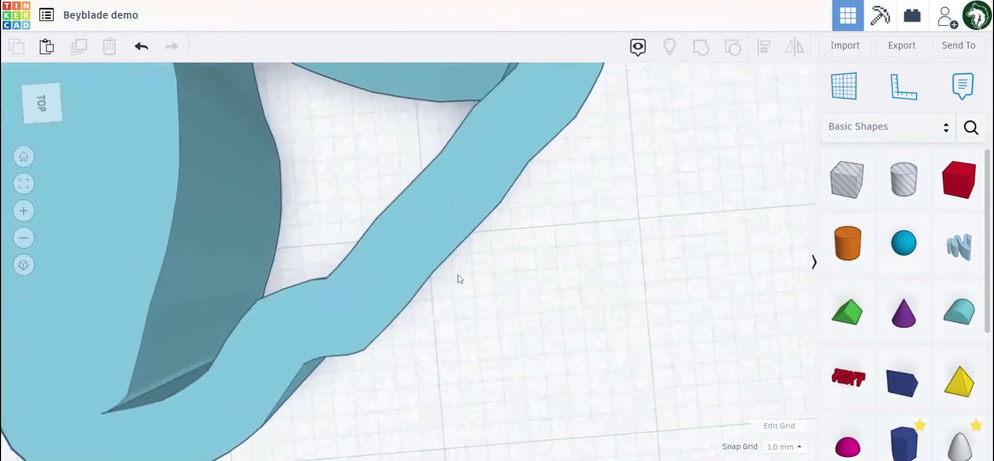
pyautogui.scroll(-4, 458, 281)
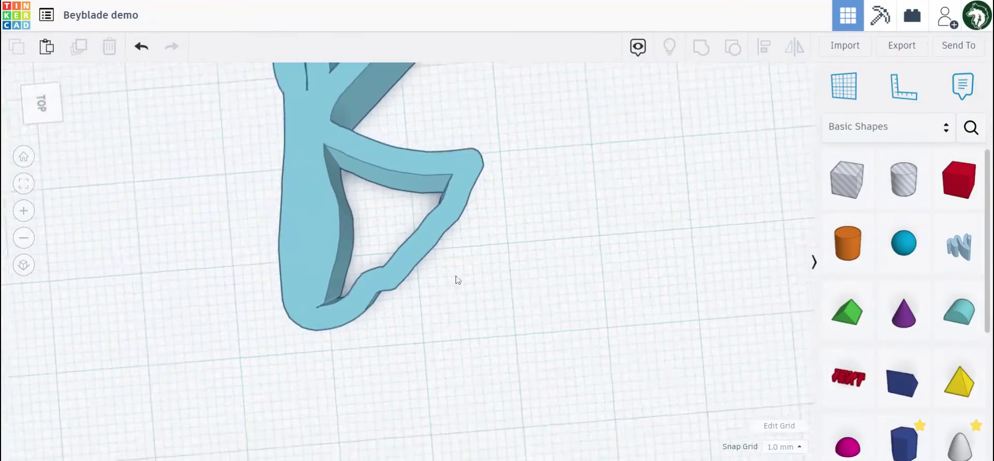
pyautogui.moveTo(461, 192); pyautogui.dragTo(320, 185, button='right')
pyautogui.scroll(6, 403, 252)
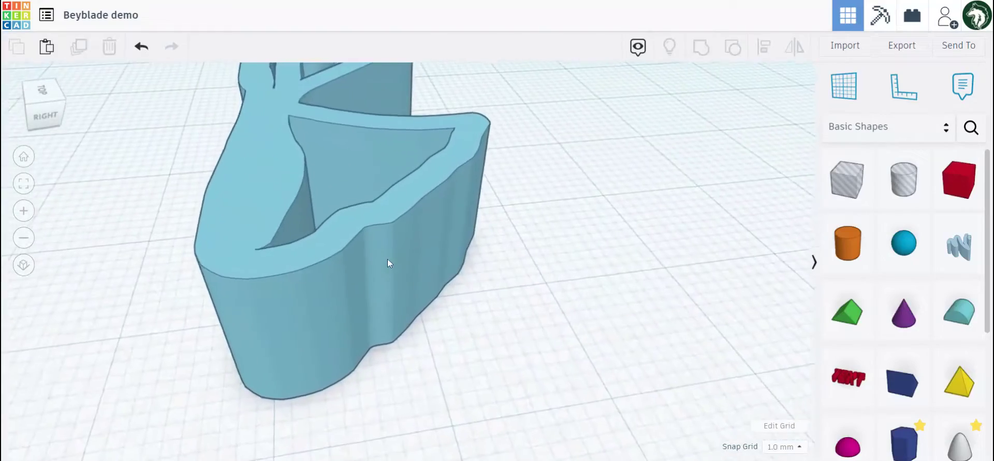
pyautogui.moveTo(380, 277); pyautogui.dragTo(442, 335, button='right')
pyautogui.scroll(-5, 313, 282)
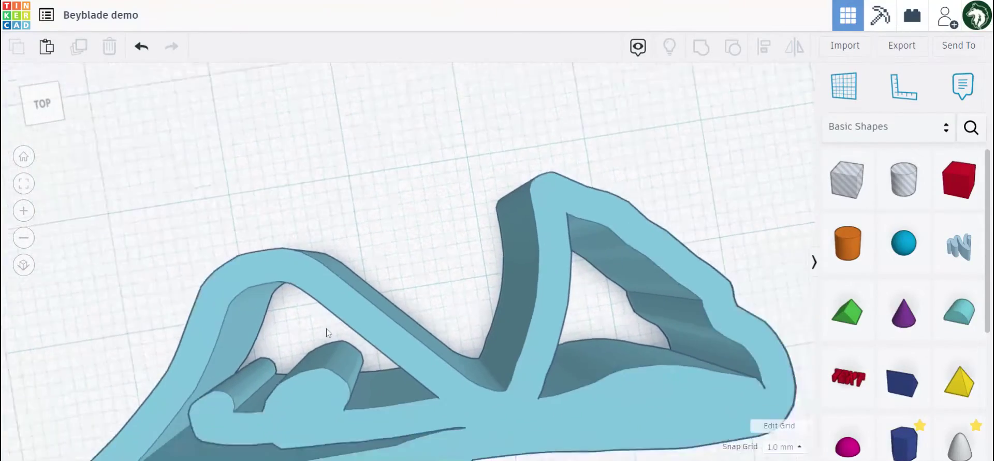
# Delete the scribble shape and shift the red ring by -18 mm and 3 mm across the workplane.
pyautogui.click(489, 357)
pyautogui.press('Delete')
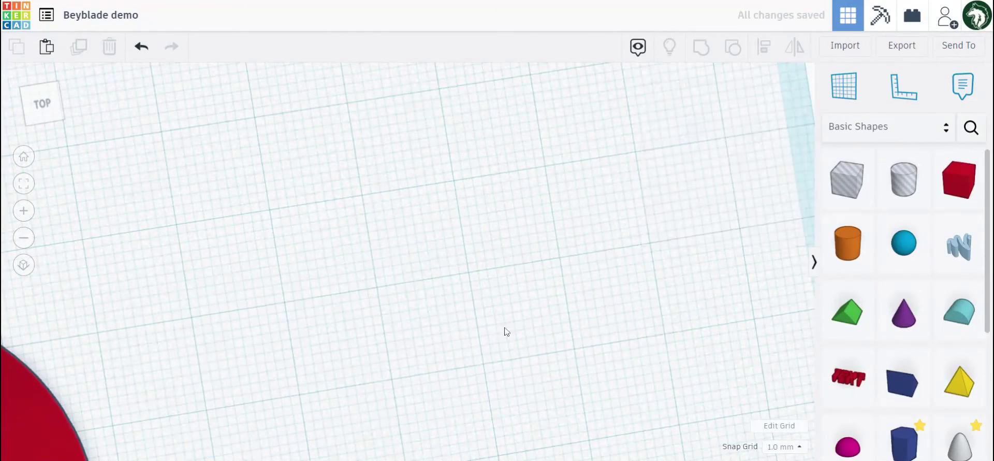
pyautogui.scroll(-5, 501, 306)
pyautogui.moveTo(381, 275); pyautogui.dragTo(466, 145, button='middle')
pyautogui.moveTo(363, 204); pyautogui.dragTo(314, 224)
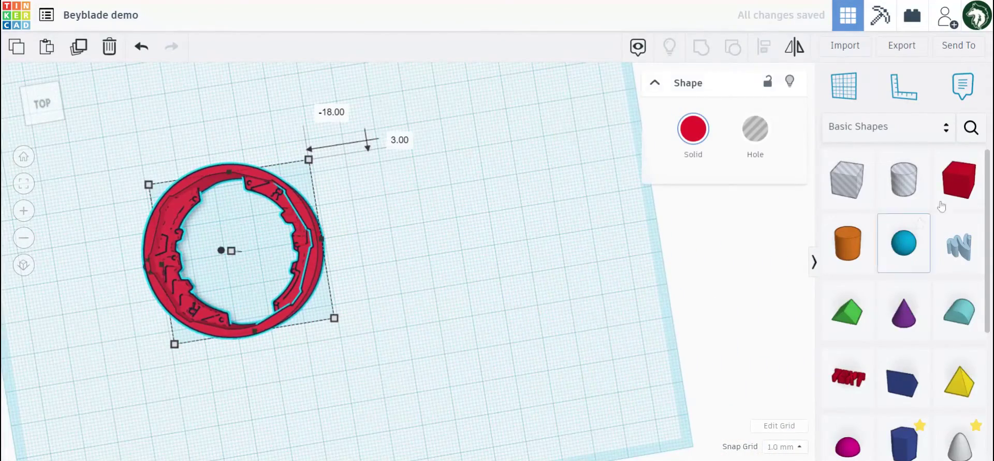
# Add a solid cylinder and a 20 mm solid box beside the ring, setting the cylinder's sides to 64.
pyautogui.moveTo(851, 263); pyautogui.dragTo(436, 191)
pyautogui.moveTo(963, 176); pyautogui.dragTo(507, 308)
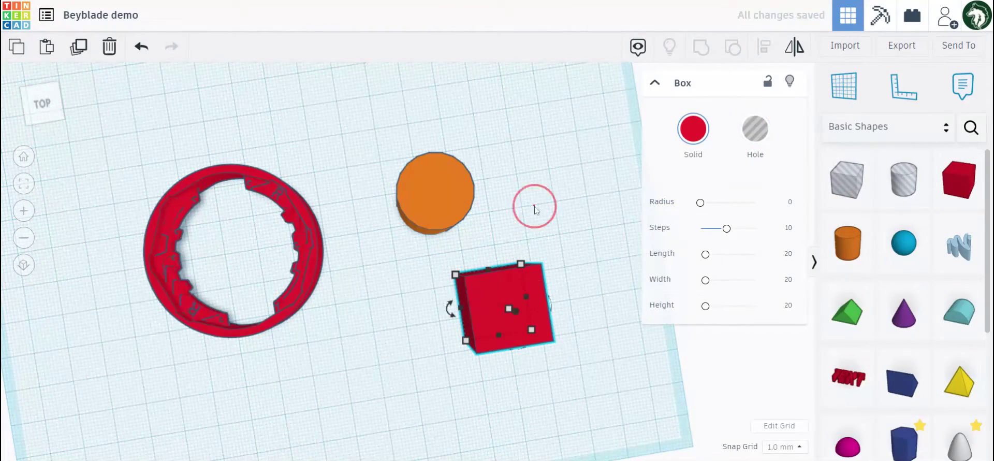
pyautogui.click(429, 202)
pyautogui.moveTo(428, 202); pyautogui.dragTo(340, 153, button='right')
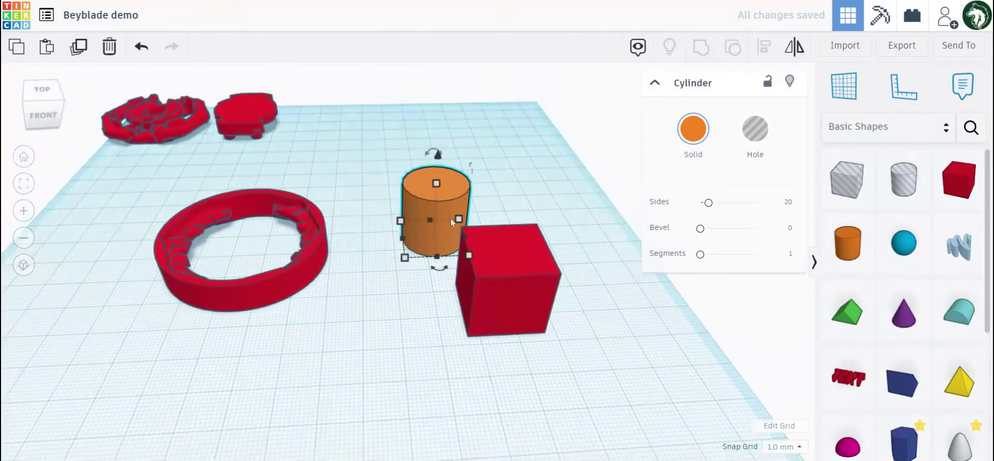
pyautogui.moveTo(708, 203); pyautogui.dragTo(784, 204)
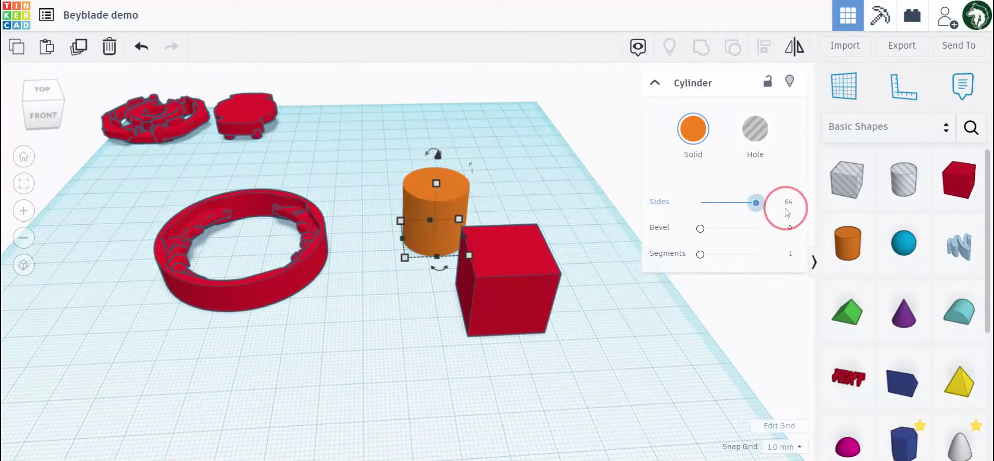
# Examine the cylinder's rounded wall next to the box from the side and from above.
pyautogui.moveTo(557, 169); pyautogui.dragTo(223, 306, button='right')
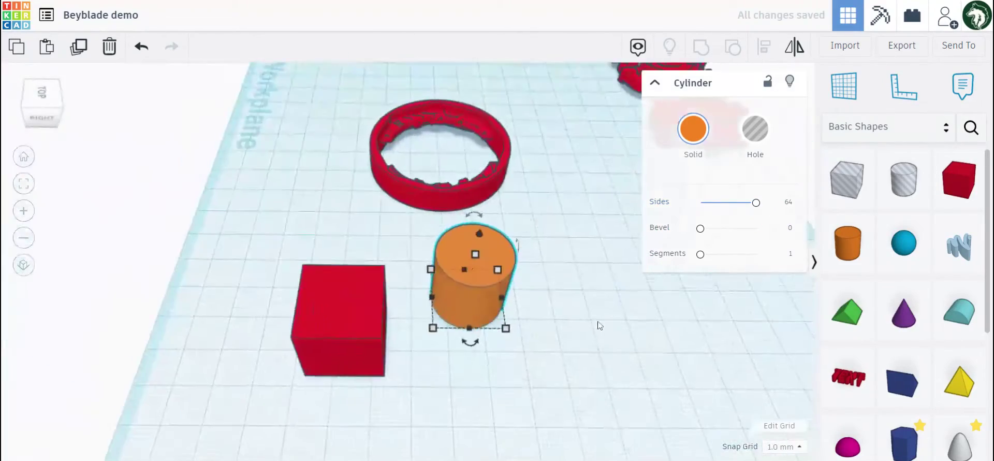
pyautogui.click(664, 341)
pyautogui.moveTo(663, 342); pyautogui.dragTo(479, 315, button='right')
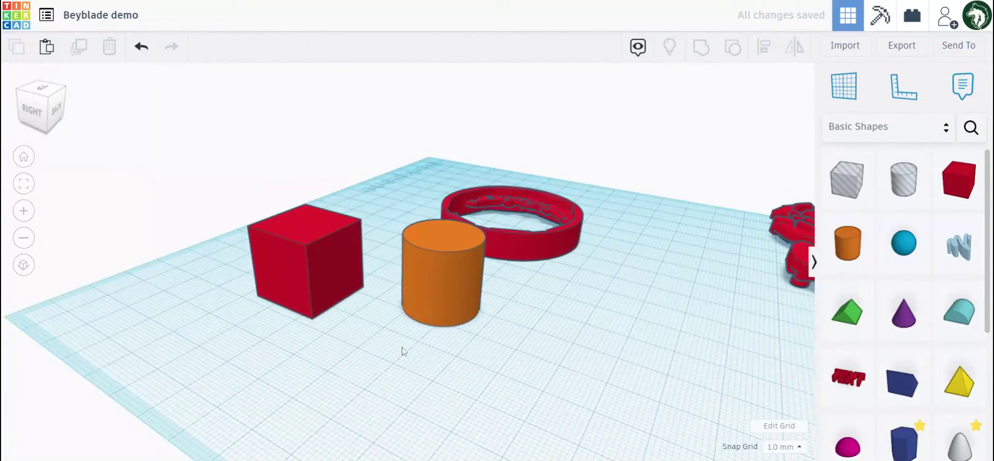
pyautogui.moveTo(459, 229); pyautogui.dragTo(482, 261, button='right')
pyautogui.click(482, 261)
pyautogui.click(567, 282)
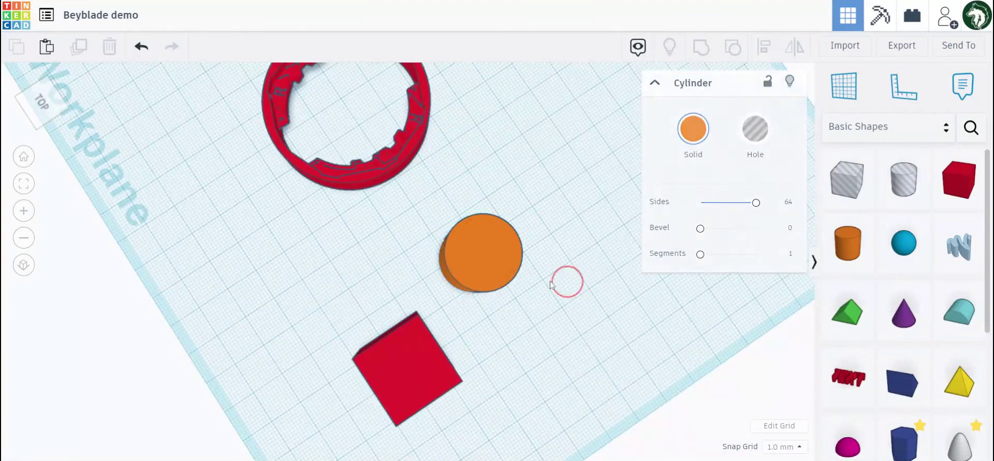
pyautogui.moveTo(567, 282)
pyautogui.mouseDown(button='right')
pyautogui.moveTo(684, 304)
pyautogui.moveTo(584, 276)
pyautogui.mouseUp(button='right')
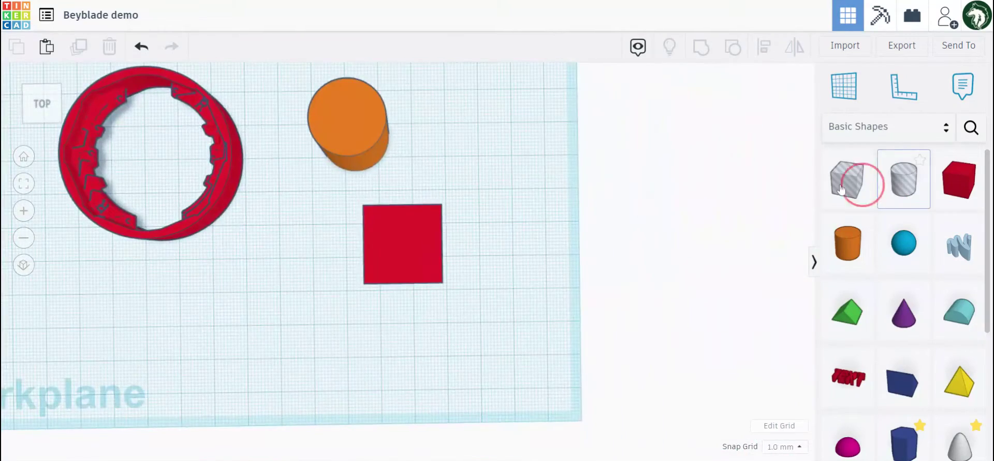
# Add a cylinder hole and a 20 mm box hole near the workplane's edge, switching the box to solid and back to hole.
pyautogui.moveTo(904, 178); pyautogui.dragTo(572, 151)
pyautogui.moveTo(848, 179); pyautogui.dragTo(495, 144)
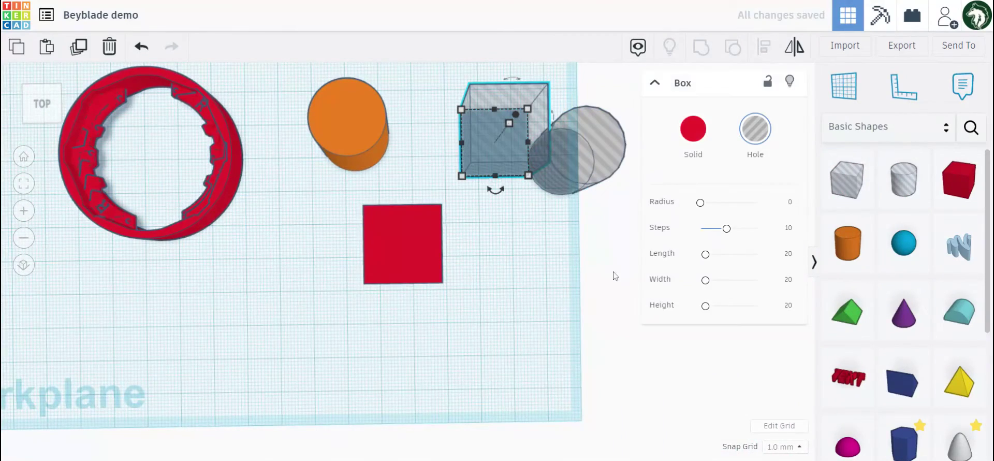
pyautogui.click(697, 132)
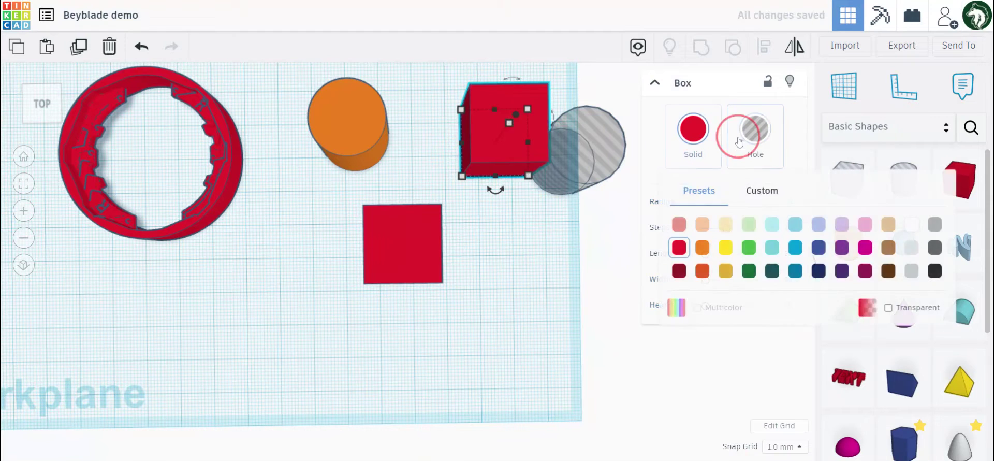
pyautogui.click(746, 134)
pyautogui.click(551, 357)
# Add a green roof shape near the workplane's front corner, switching it to a hole and back to solid.
pyautogui.moveTo(848, 311); pyautogui.dragTo(528, 306)
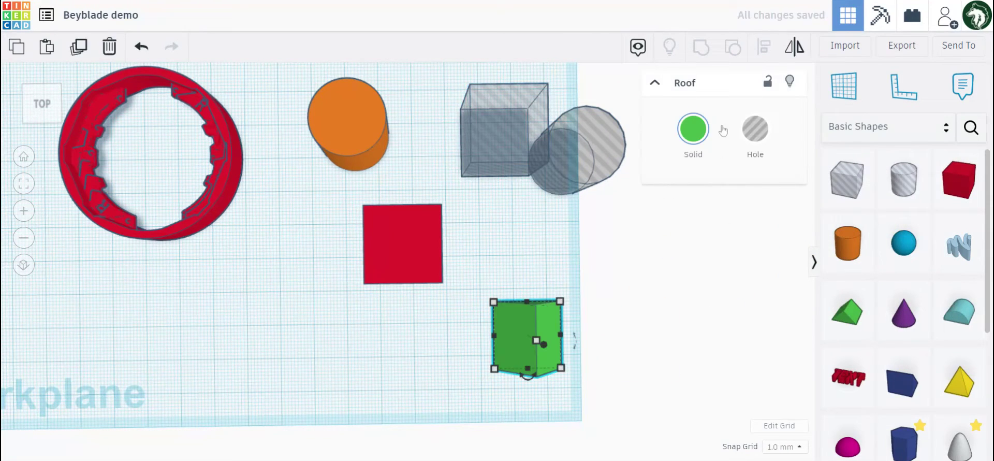
pyautogui.click(755, 129)
pyautogui.click(693, 128)
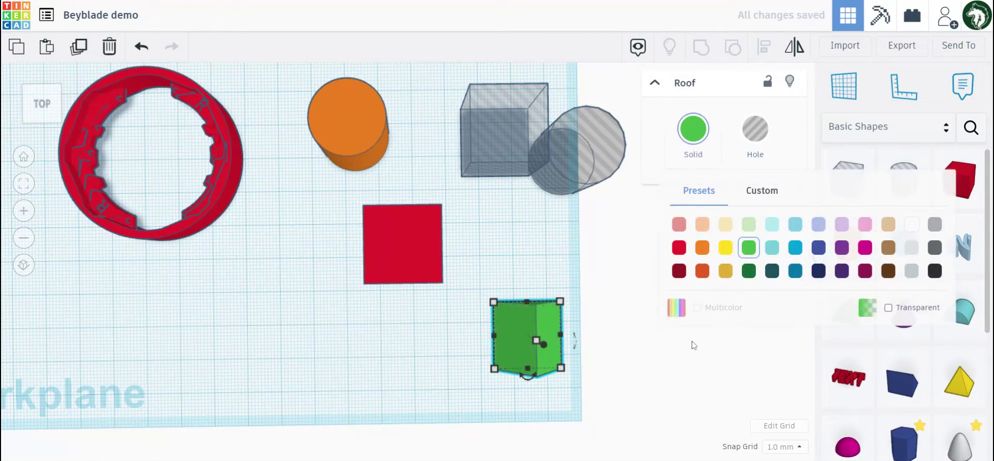
# Delete the green roof shape from the workplane.
pyautogui.click(515, 336)
pyautogui.press('Delete')
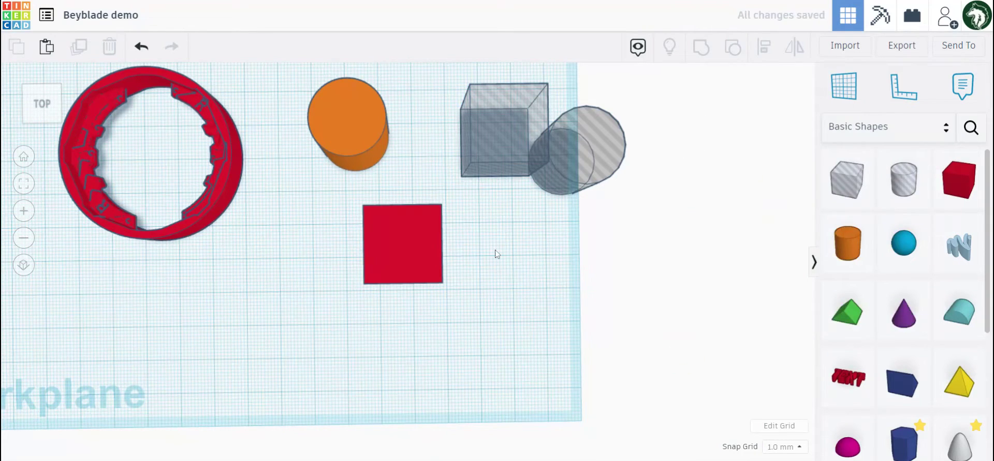
# Rotate the box hole slightly and move it so it overlaps the back edge of the solid red box.
pyautogui.moveTo(486, 222); pyautogui.dragTo(419, 277, button='middle')
pyautogui.scroll(4, 419, 278)
pyautogui.moveTo(373, 242); pyautogui.dragTo(442, 172, button='middle')
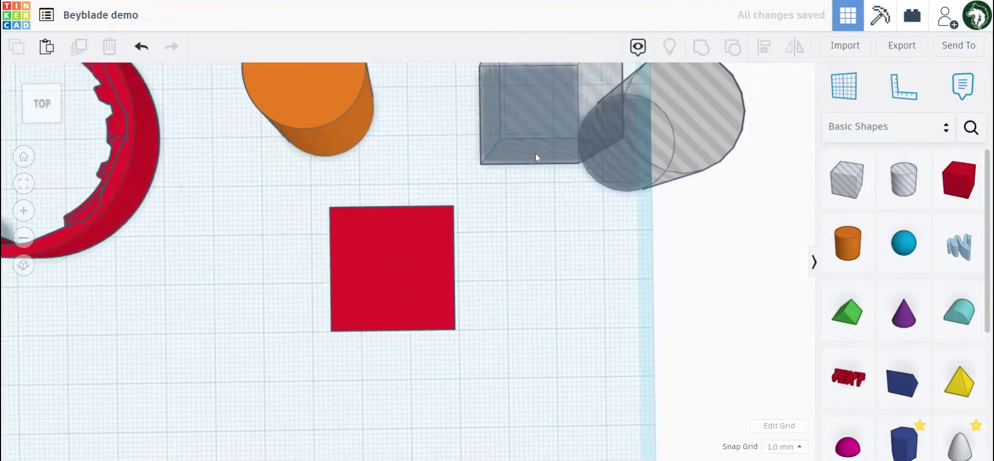
pyautogui.click(535, 151)
pyautogui.scroll(-3, 512, 192)
pyautogui.moveTo(511, 196); pyautogui.dragTo(513, 214)
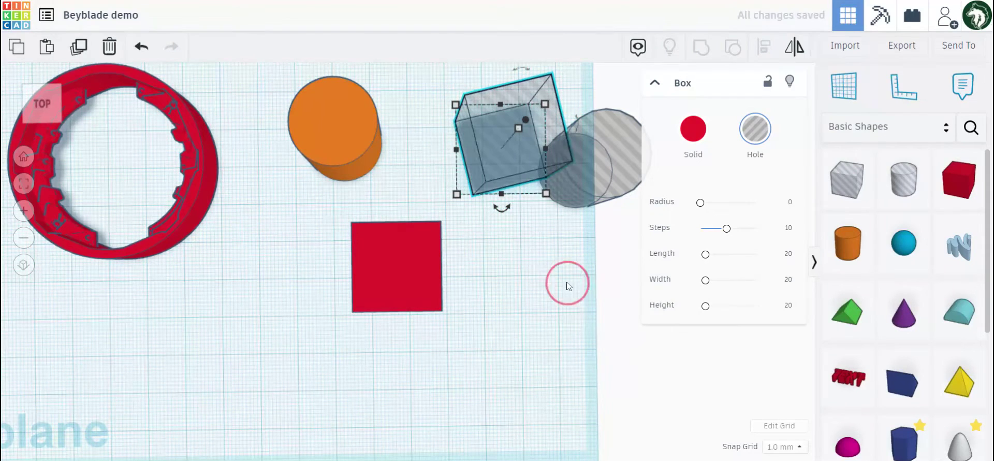
pyautogui.moveTo(497, 155); pyautogui.dragTo(356, 212)
pyautogui.scroll(5, 539, 282)
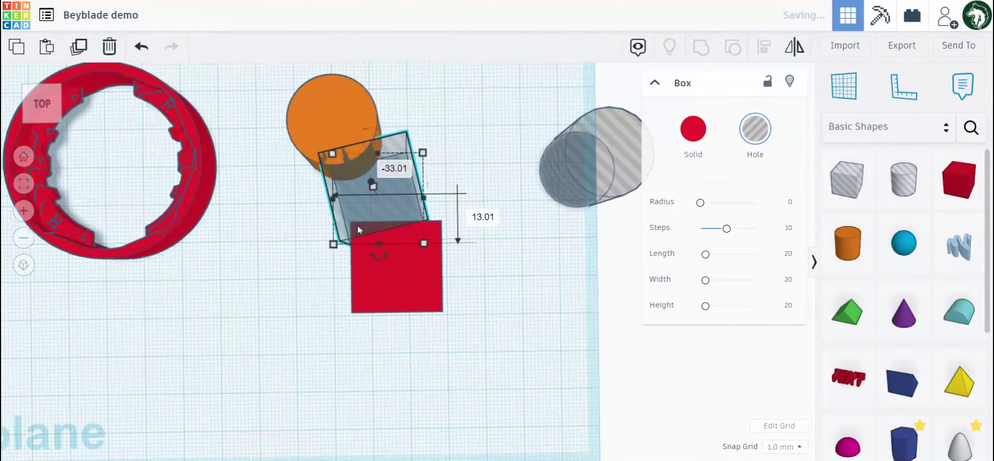
pyautogui.click(551, 289)
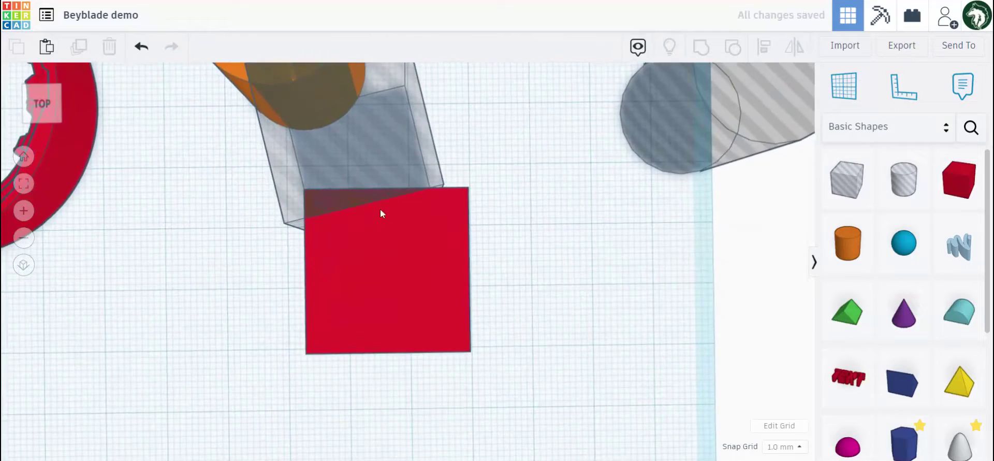
pyautogui.click(320, 207)
pyautogui.keyDown('shift'); pyautogui.click(461, 208); pyautogui.keyUp('shift')
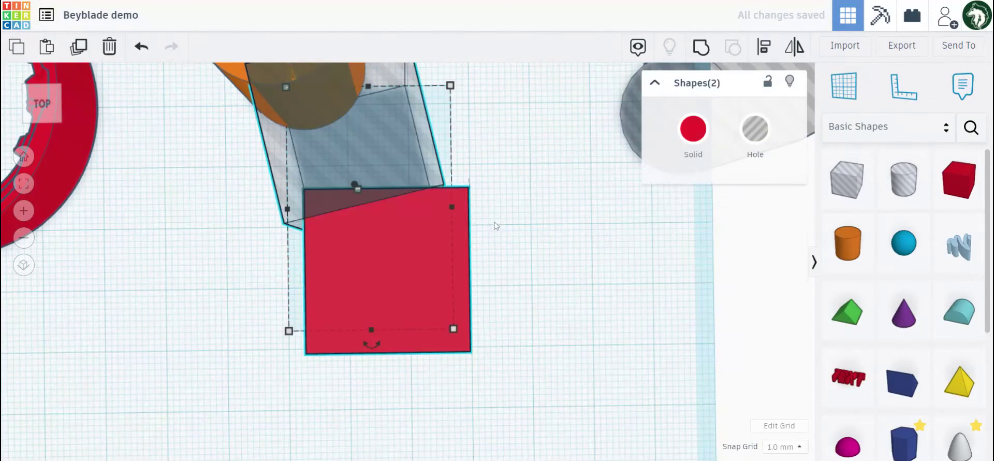
pyautogui.click(482, 248)
pyautogui.click(415, 222)
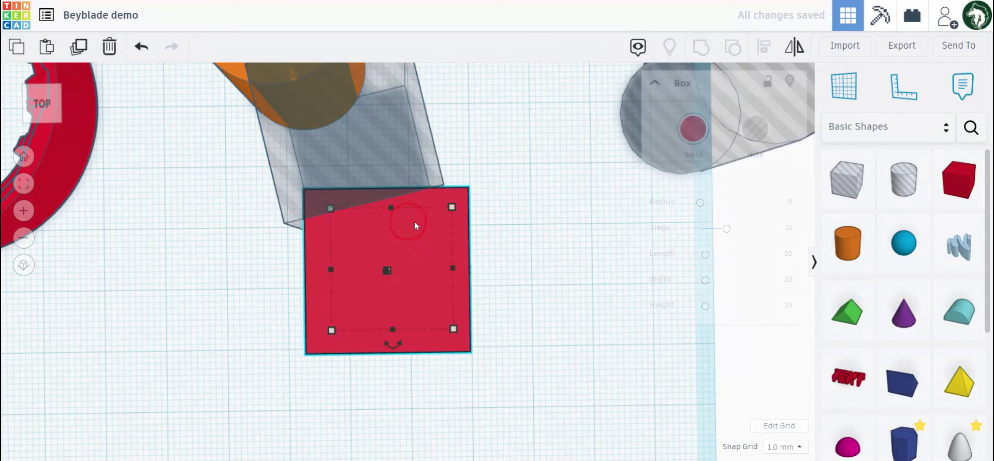
pyautogui.click(508, 251)
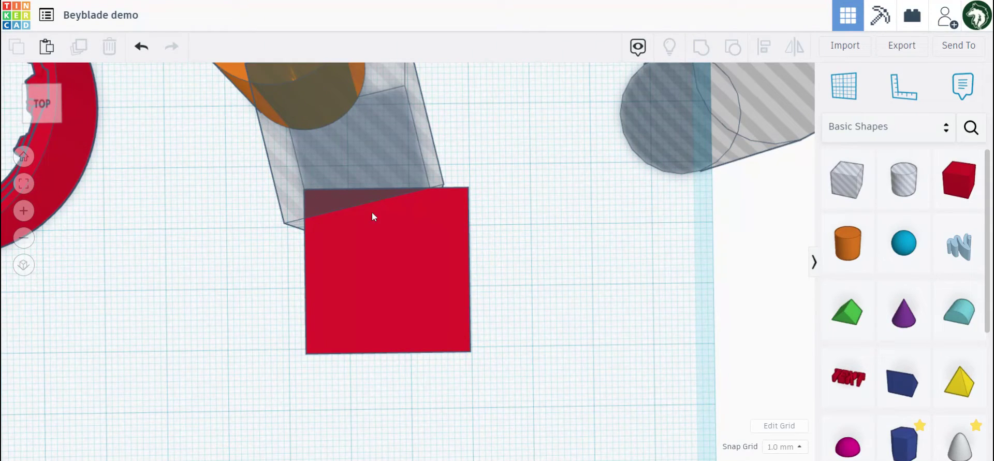
pyautogui.click(334, 152)
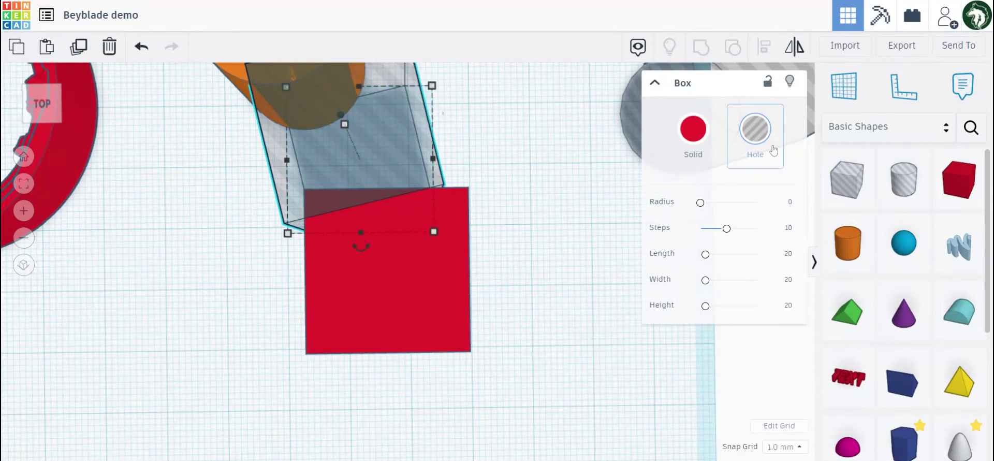
pyautogui.click(511, 229)
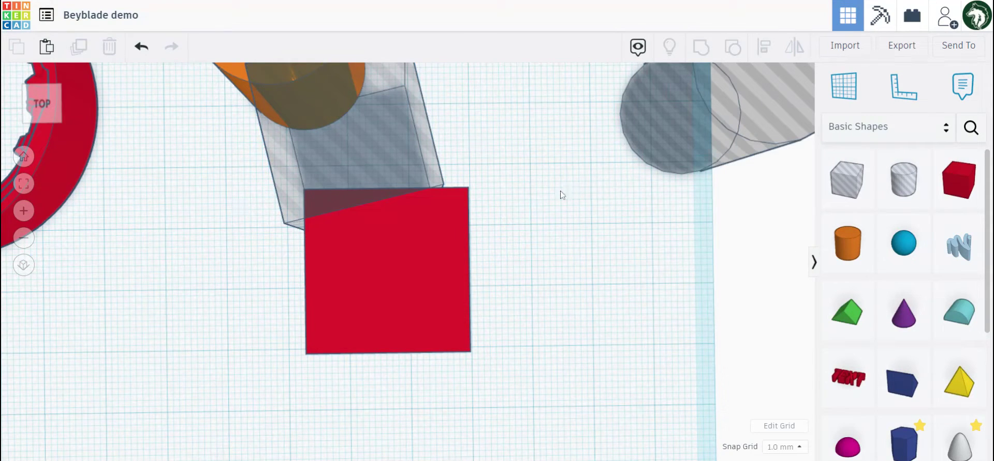
# Group the rotated box hole with the red box to cut a slanted edge, and move the cut box away from the orange cylinder.
pyautogui.click(418, 159)
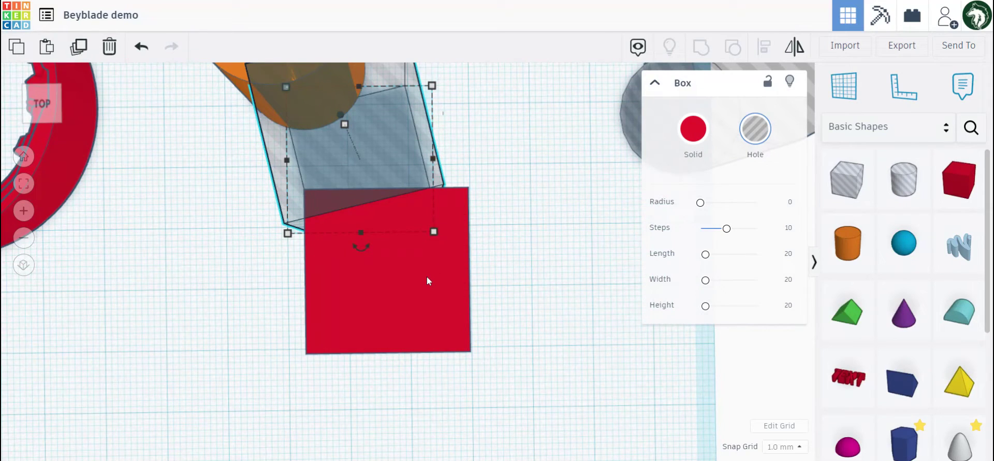
pyautogui.keyDown('shift'); pyautogui.click(411, 275); pyautogui.keyUp('shift')
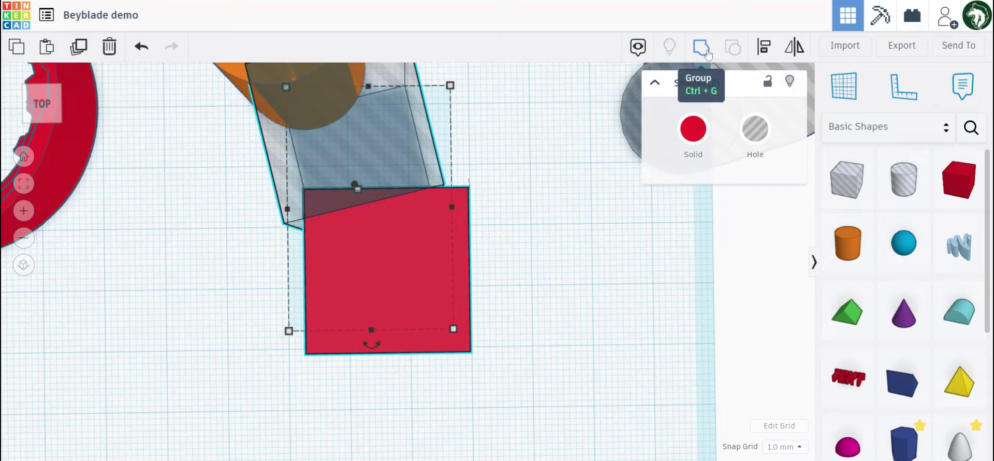
pyautogui.click(561, 156)
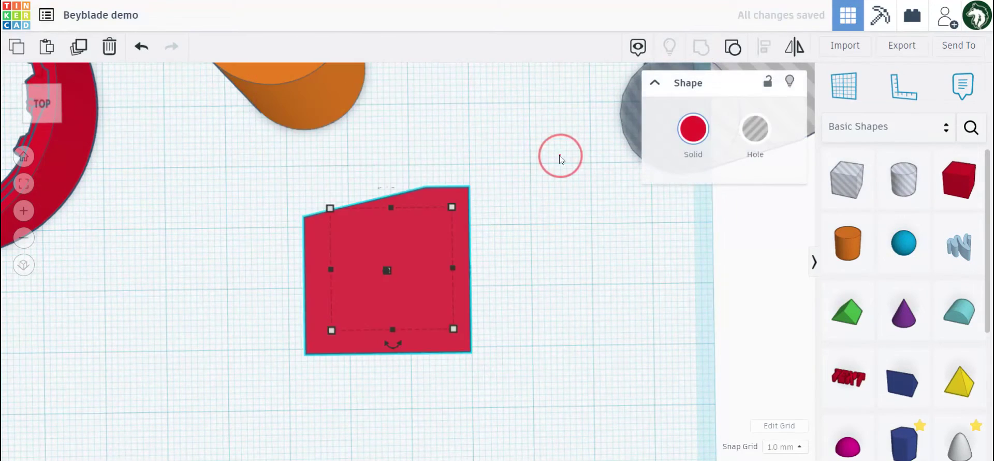
pyautogui.moveTo(445, 229); pyautogui.dragTo(431, 303)
pyautogui.click(419, 239)
pyautogui.moveTo(406, 253); pyautogui.dragTo(240, 301)
pyautogui.click(456, 252)
# Add a 20 mm solid box next to the cut box and shift the cut box farther away from it.
pyautogui.scroll(-2, 479, 236)
pyautogui.scroll(-3, 461, 237)
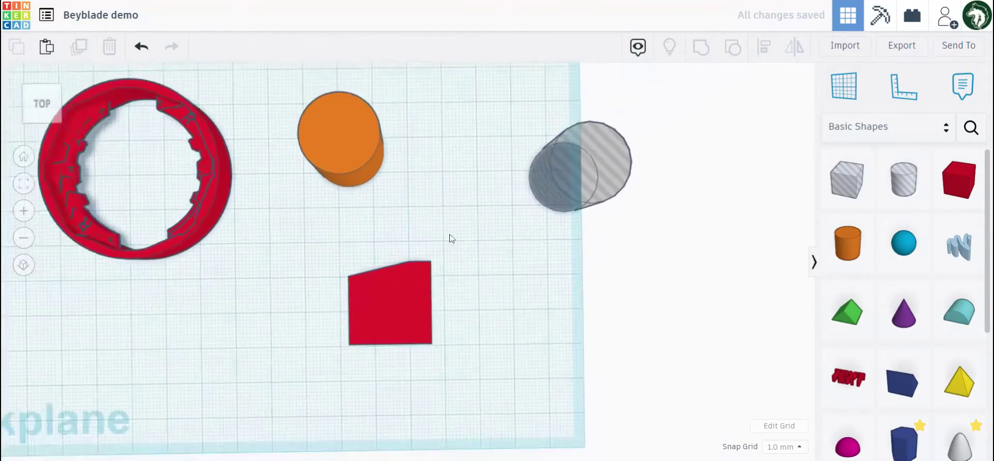
pyautogui.scroll(3, 394, 273)
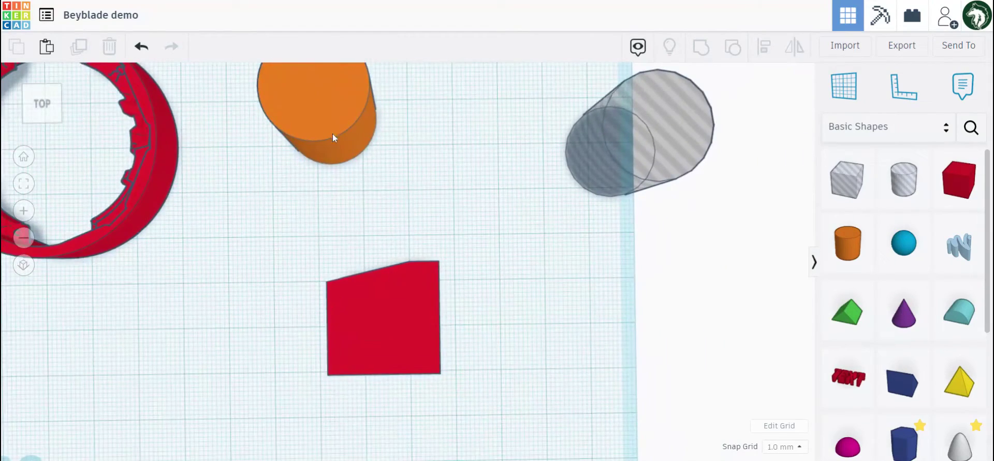
pyautogui.moveTo(947, 175); pyautogui.dragTo(518, 300)
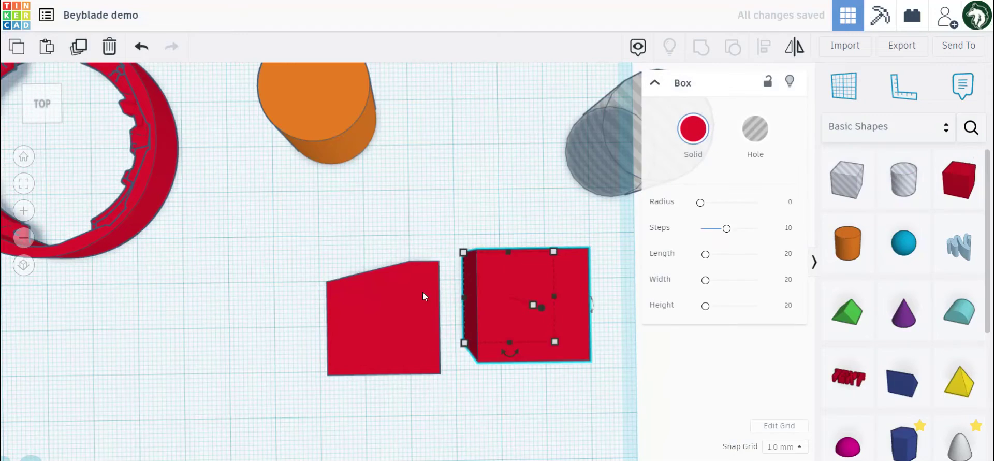
pyautogui.moveTo(422, 291); pyautogui.dragTo(307, 309)
pyautogui.click(507, 181)
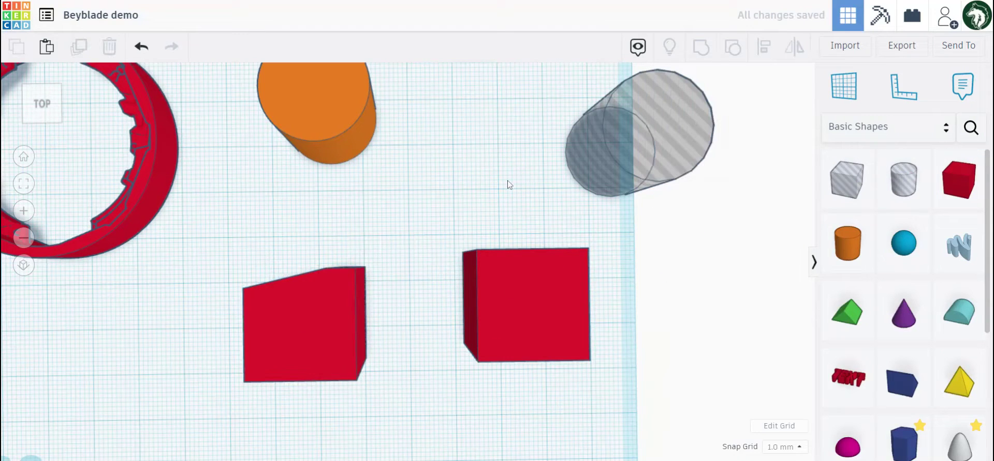
# Add a solid tube with a 10 mm radius between the cylinder and the boxes, raising its sides to the maximum.
pyautogui.scroll(-1, 871, 311)
pyautogui.scroll(-3, 877, 314)
pyautogui.moveTo(898, 296); pyautogui.dragTo(409, 203)
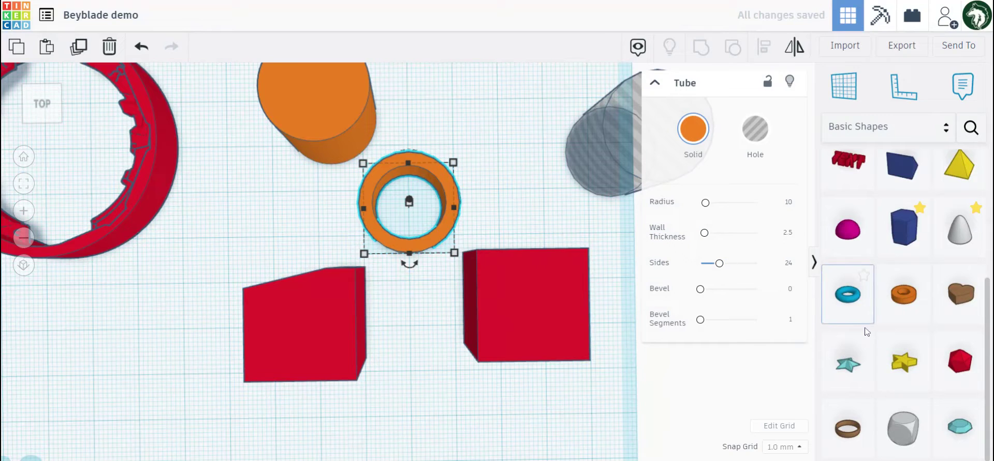
pyautogui.scroll(4, 924, 274)
pyautogui.scroll(-4, 924, 311)
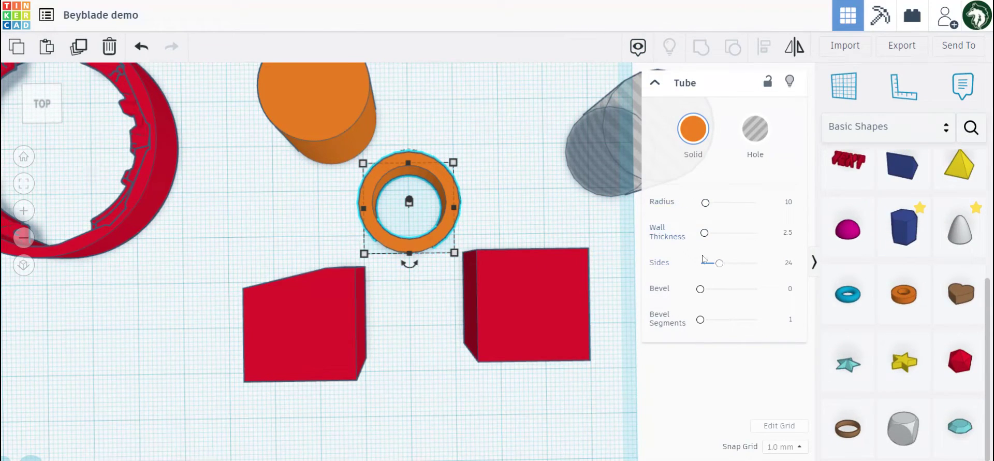
pyautogui.moveTo(721, 264); pyautogui.dragTo(832, 244)
pyautogui.click(559, 199)
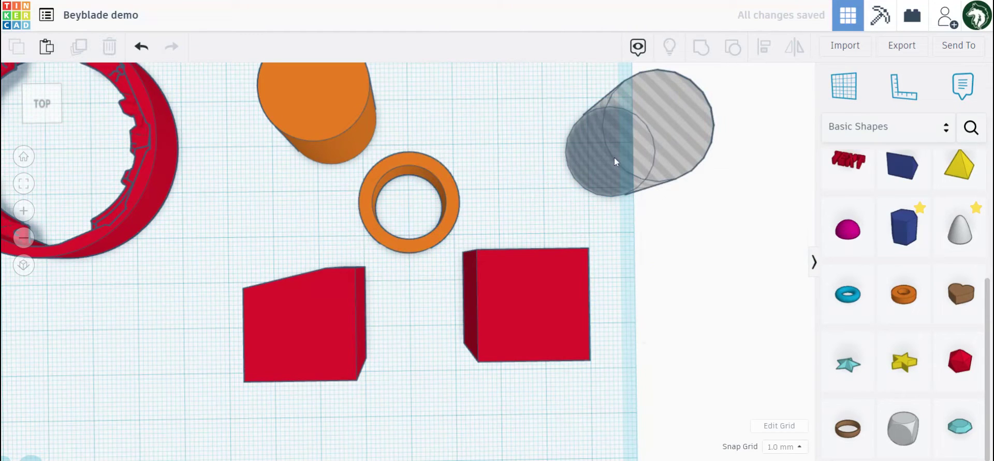
# Place a box hole stretched to 39 mm over the tube's front part and group the two into a half ring.
pyautogui.scroll(2, 842, 191)
pyautogui.scroll(1, 841, 191)
pyautogui.moveTo(847, 176); pyautogui.dragTo(500, 243)
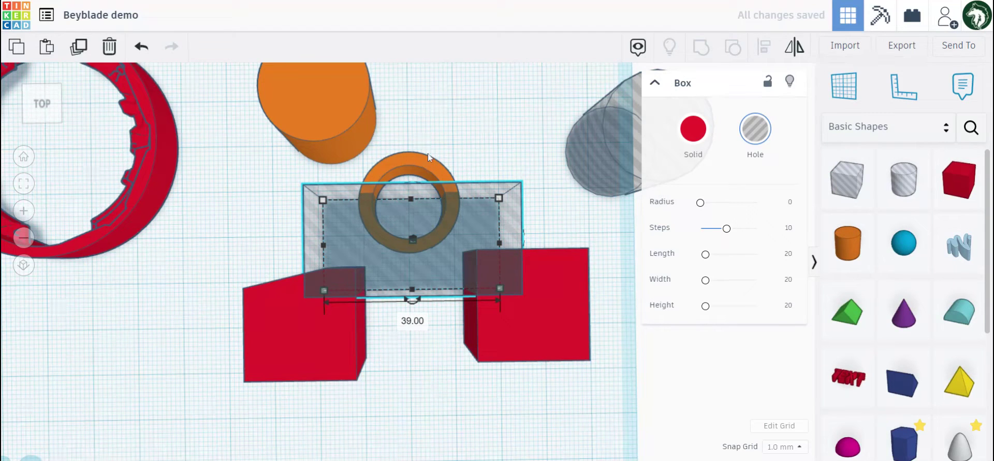
pyautogui.keyDown('shift'); pyautogui.click(417, 162); pyautogui.keyUp('shift')
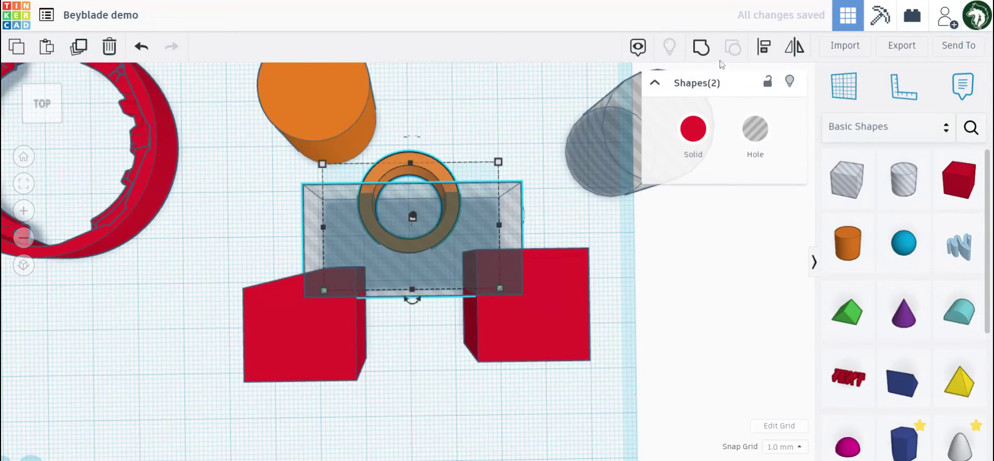
pyautogui.click(702, 49)
# Move the half ring to the back of the uncut red box and enlarge it to span wider than the box.
pyautogui.moveTo(506, 200); pyautogui.dragTo(450, 207, button='right')
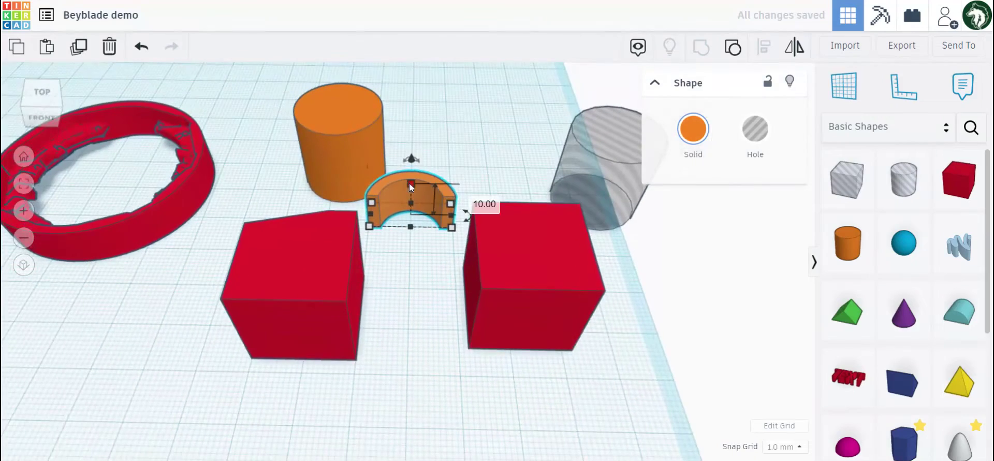
pyautogui.moveTo(447, 145); pyautogui.dragTo(505, 185)
pyautogui.moveTo(505, 186); pyautogui.dragTo(535, 247, button='right')
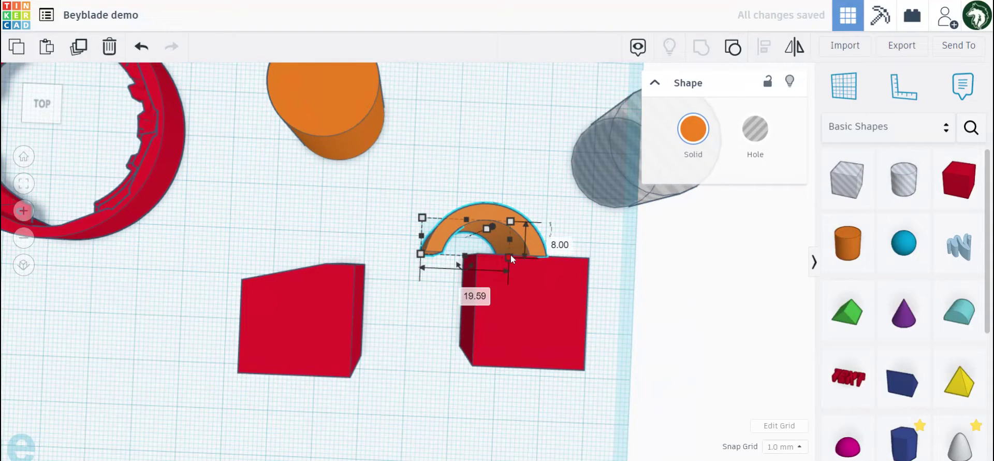
pyautogui.moveTo(510, 255); pyautogui.dragTo(654, 293)
pyautogui.moveTo(621, 232); pyautogui.dragTo(584, 245)
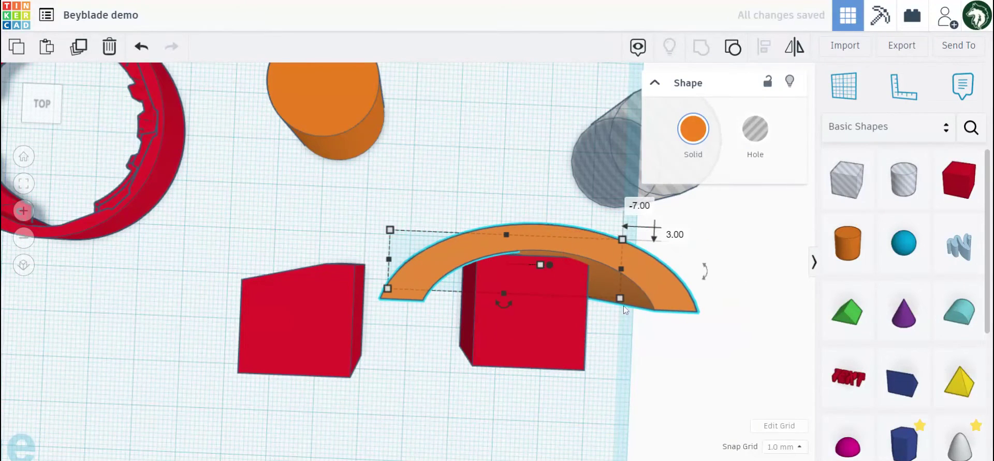
pyautogui.moveTo(622, 303); pyautogui.dragTo(591, 297)
# Make the half ring taller than the red box and fit it around the box at about 47.7 by 32.5 mm.
pyautogui.moveTo(590, 297); pyautogui.dragTo(590, 136, button='right')
pyautogui.moveTo(532, 96); pyautogui.dragTo(531, 94)
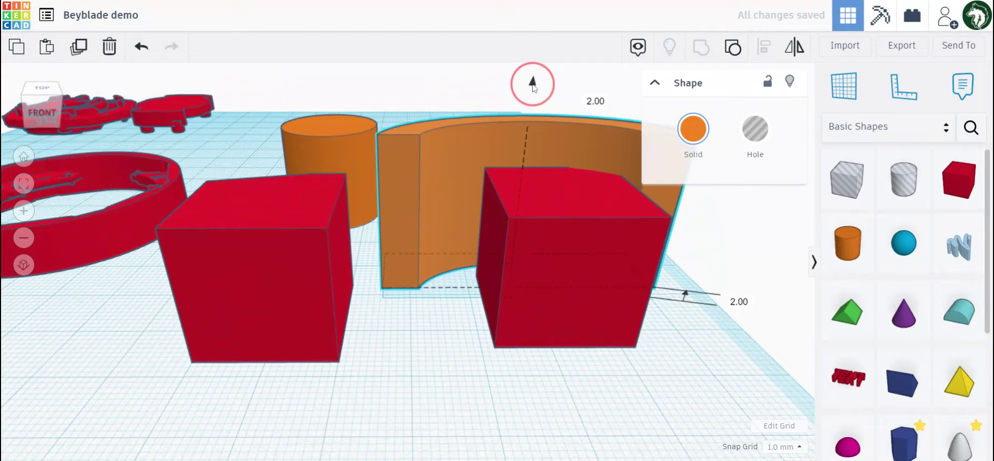
pyautogui.moveTo(532, 96); pyautogui.dragTo(408, 260, button='right')
pyautogui.moveTo(503, 239); pyautogui.dragTo(526, 251)
pyautogui.moveTo(362, 355); pyautogui.dragTo(434, 404)
pyautogui.moveTo(284, 264); pyautogui.dragTo(244, 322)
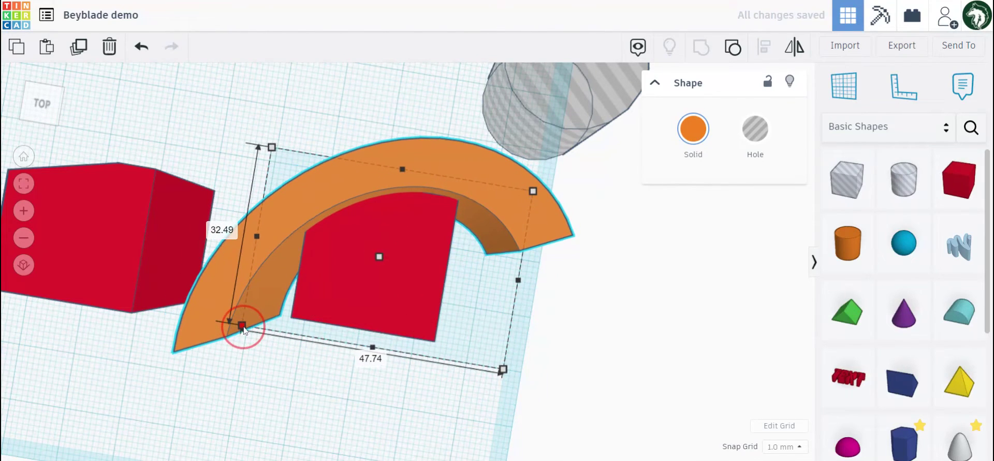
# Turn the enlarged half ring around the red box into a hole.
pyautogui.click(322, 288)
pyautogui.click(512, 189)
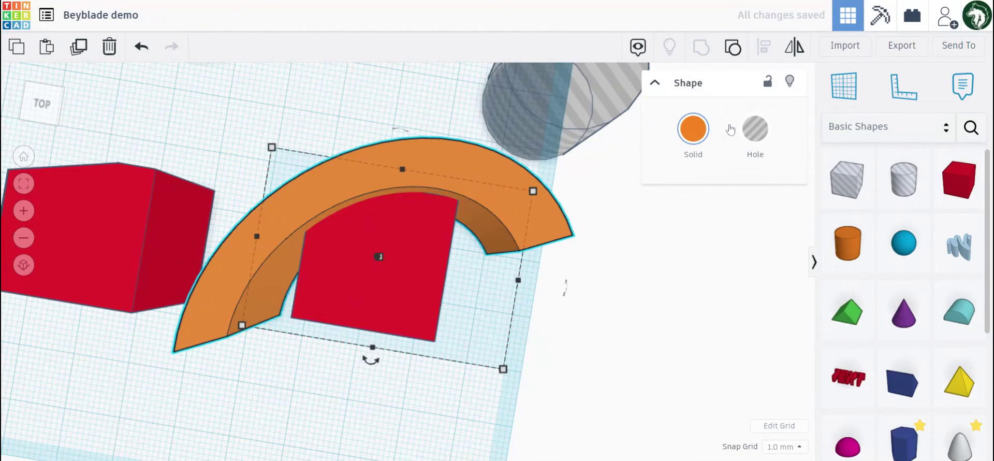
pyautogui.click(745, 129)
pyautogui.moveTo(573, 184); pyautogui.dragTo(590, 343, button='right')
pyautogui.click(590, 341)
# Adjust the half-ring hole over the red box's back corners and resize it to 48 by 27 mm.
pyautogui.scroll(2, 349, 315)
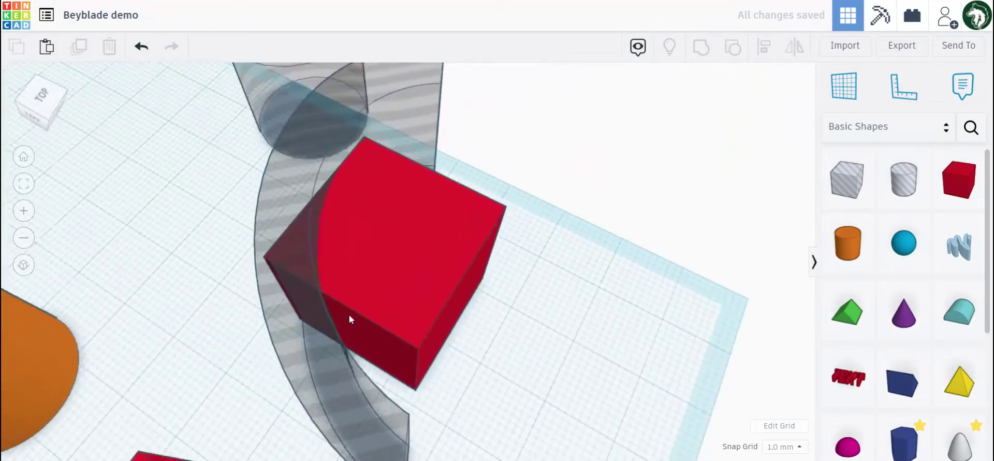
pyautogui.moveTo(349, 314); pyautogui.dragTo(425, 231, button='right')
pyautogui.scroll(3, 468, 250)
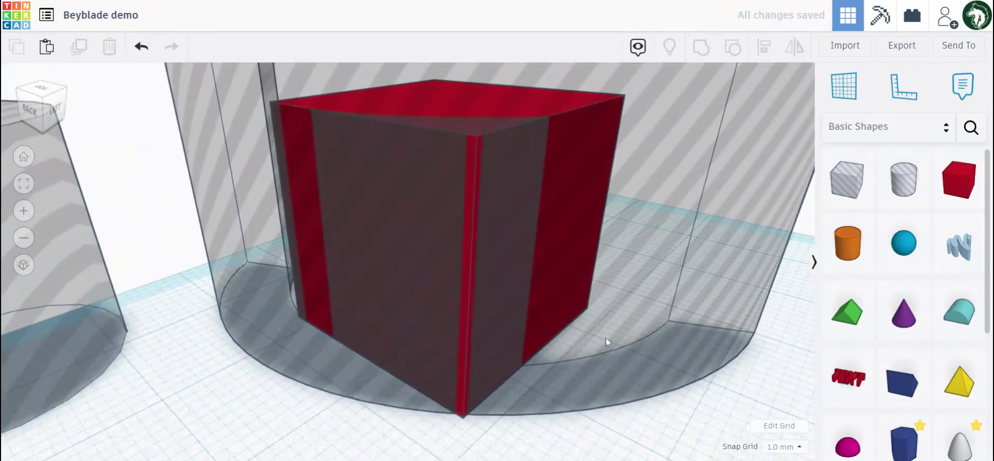
pyautogui.moveTo(315, 282)
pyautogui.mouseDown(button='right')
pyautogui.moveTo(231, 337)
pyautogui.moveTo(282, 288)
pyautogui.moveTo(322, 276)
pyautogui.mouseUp(button='right')
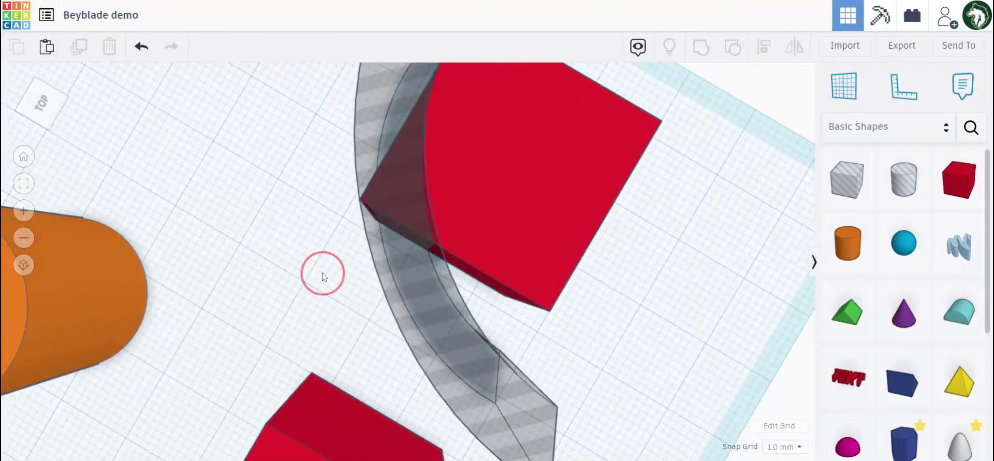
pyautogui.moveTo(395, 257); pyautogui.dragTo(399, 280)
pyautogui.moveTo(351, 201); pyautogui.dragTo(601, 254, button='right')
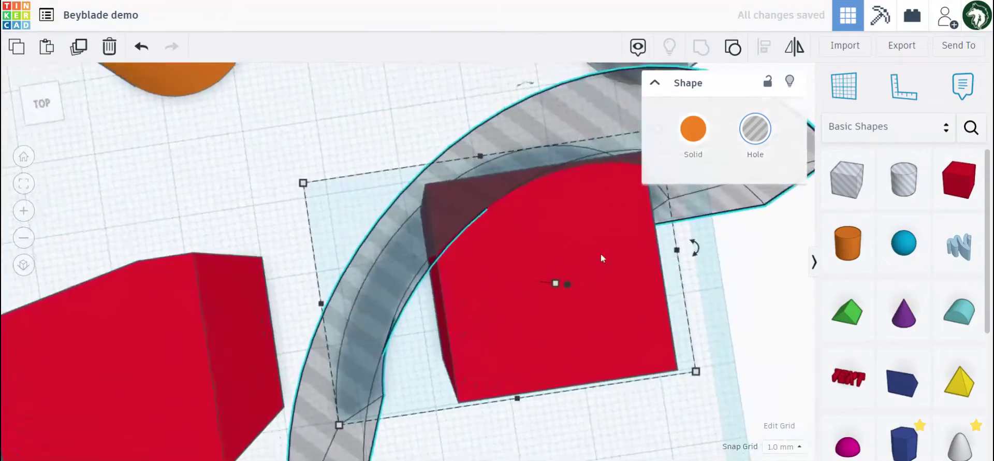
pyautogui.click(742, 250)
pyautogui.click(639, 163)
pyautogui.moveTo(678, 253)
pyautogui.mouseDown()
pyautogui.moveTo(666, 261)
pyautogui.moveTo(678, 252)
pyautogui.mouseUp()
pyautogui.moveTo(698, 376); pyautogui.dragTo(696, 331)
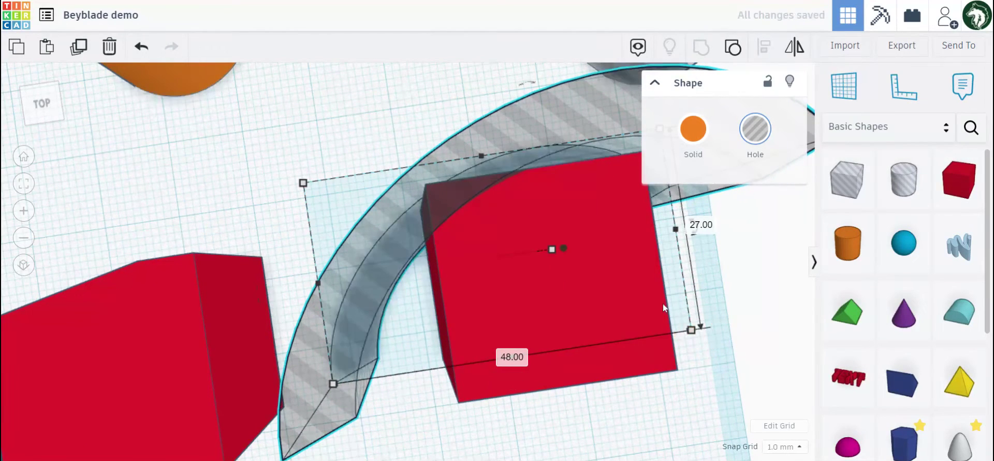
# Group the half-ring hole with the red box to cut a curved back edge.
pyautogui.click(589, 253)
pyautogui.keyDown('shift'); pyautogui.click(548, 134); pyautogui.keyUp('shift')
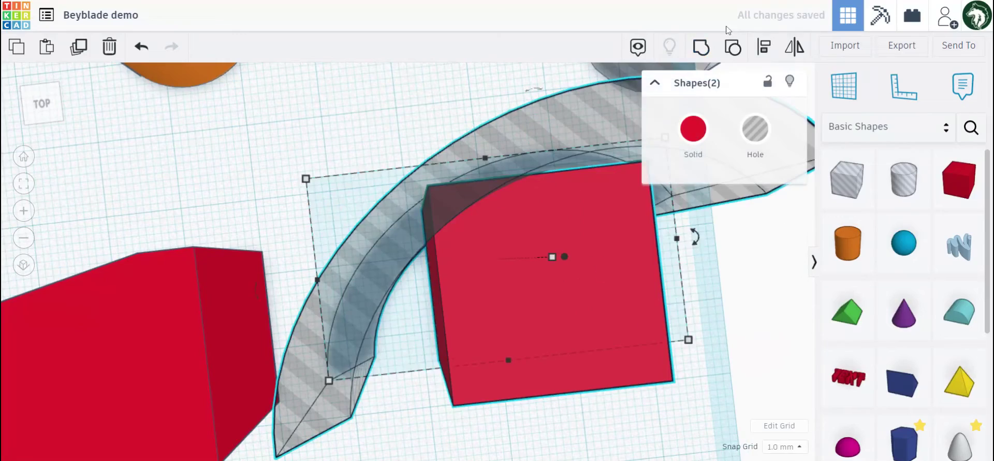
pyautogui.hotkey('ctrl', 'g')
pyautogui.scroll(2, 539, 252)
pyautogui.moveTo(538, 208)
pyautogui.mouseDown(button='middle')
pyautogui.moveTo(495, 218)
pyautogui.moveTo(533, 214)
pyautogui.mouseUp(button='middle')
pyautogui.click(547, 208)
pyautogui.scroll(-8, 356, 256)
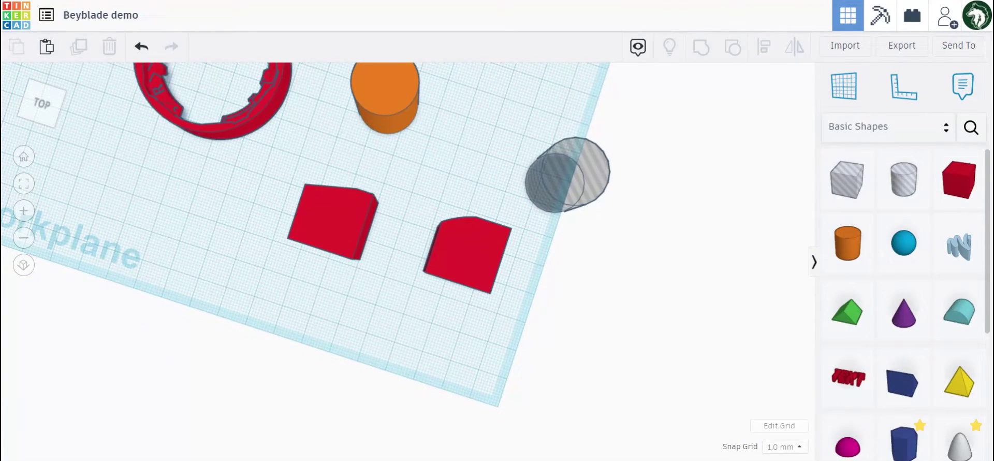
# Move the curved-edge red box about 5 mm left and 14 mm toward the workplane's front.
pyautogui.moveTo(458, 285); pyautogui.dragTo(428, 321)
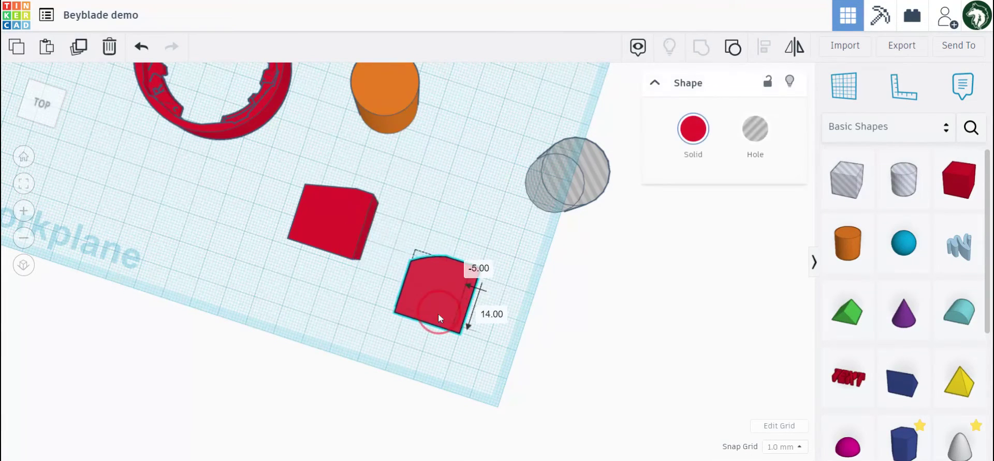
# Place a trial roof, box and cylinder near the cut red boxes, and delete all three.
pyautogui.moveTo(586, 271); pyautogui.dragTo(478, 254)
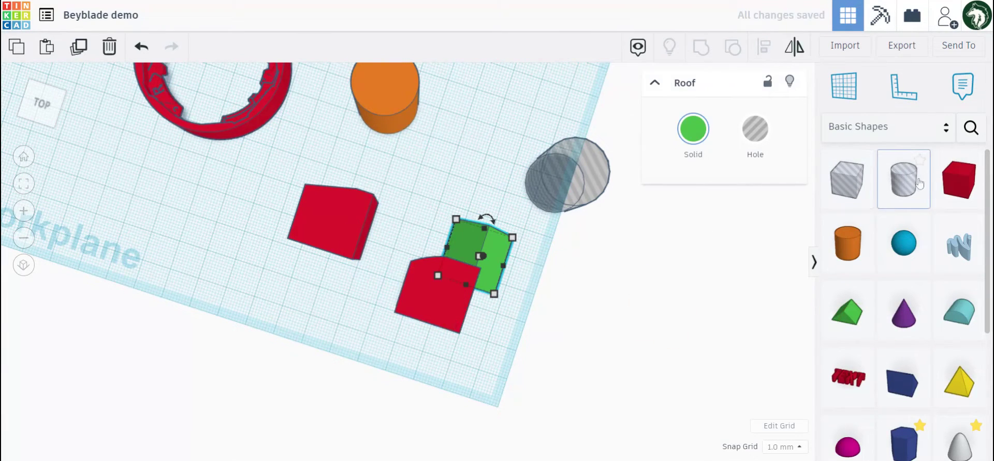
pyautogui.moveTo(979, 179); pyautogui.dragTo(456, 196)
pyautogui.moveTo(847, 244); pyautogui.dragTo(570, 262)
pyautogui.click(728, 360)
pyautogui.click(558, 262)
pyautogui.press('Delete')
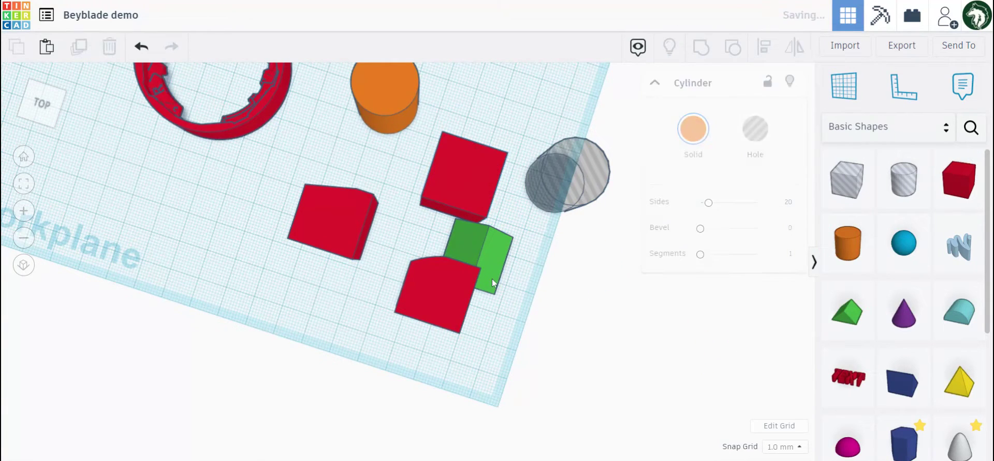
pyautogui.click(492, 278)
pyautogui.press('Delete')
pyautogui.click(470, 202)
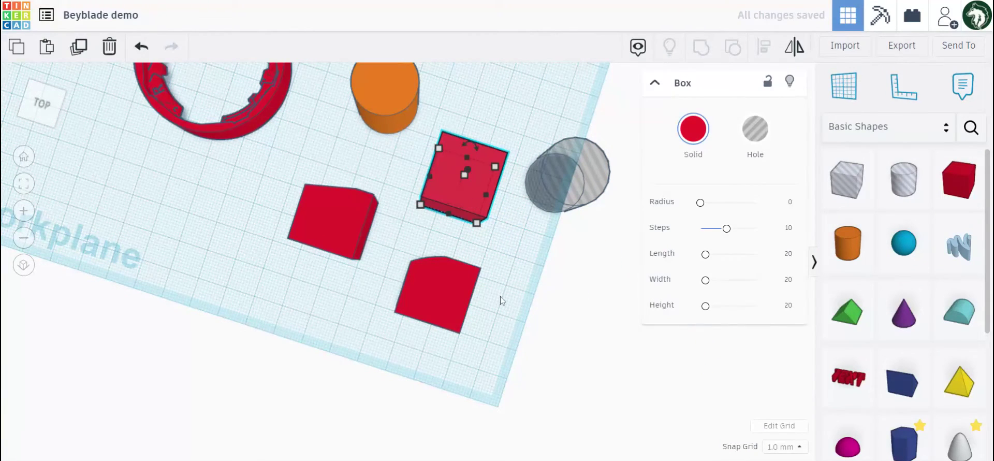
pyautogui.press('Delete')
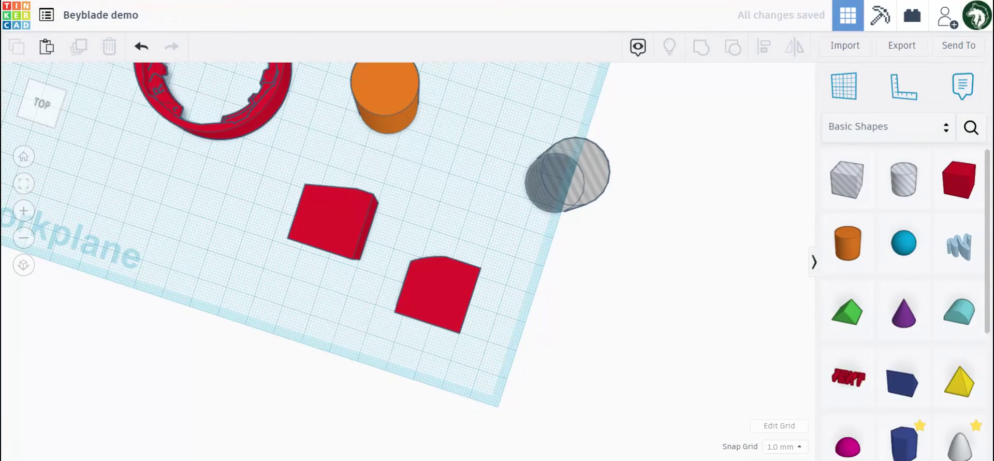
# Move the curved-edge red box about 71 mm left, to the other side of the second cut box.
pyautogui.scroll(-3, 424, 294)
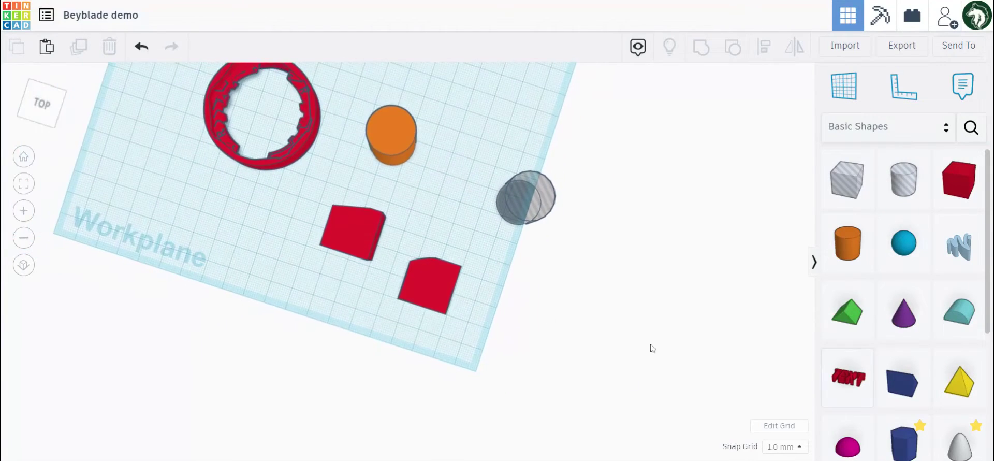
pyautogui.moveTo(539, 291); pyautogui.dragTo(583, 333, button='right')
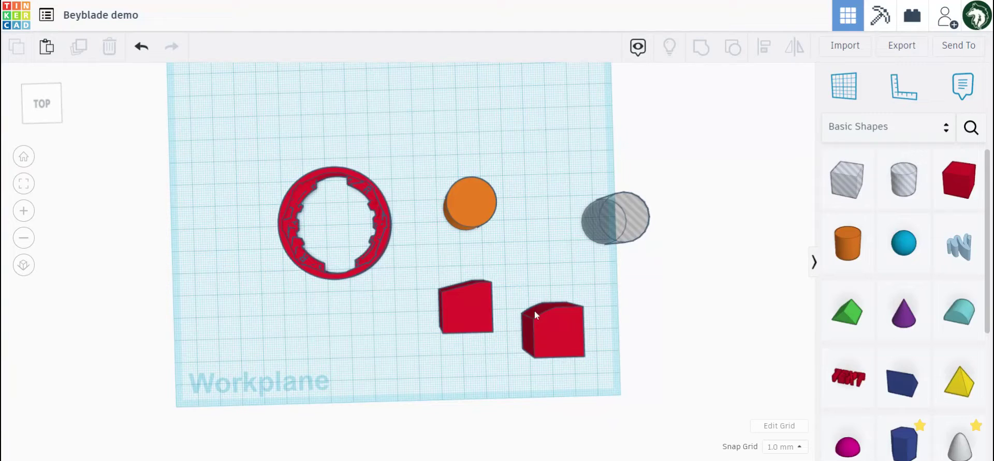
pyautogui.moveTo(535, 311); pyautogui.dragTo(365, 321)
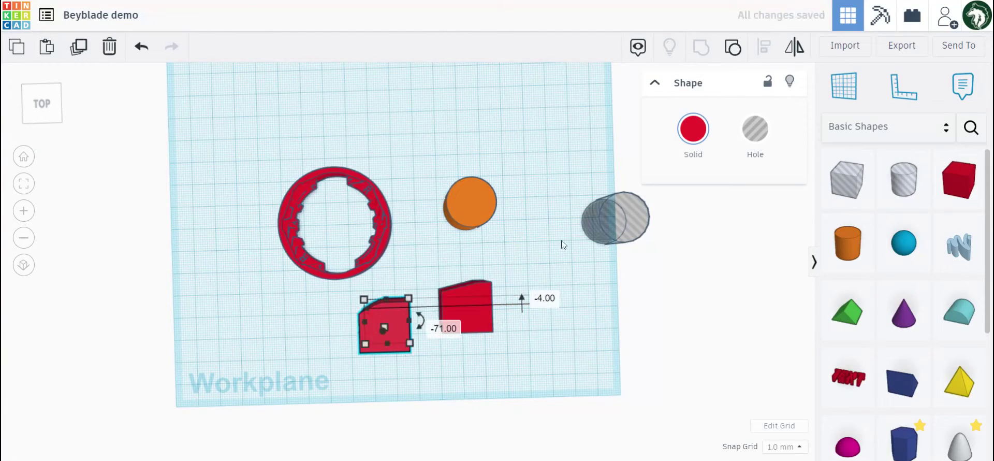
# Move the orange cylinder by eye into the middle of the red ring and inspect its position.
pyautogui.click(439, 242)
pyautogui.moveTo(439, 243); pyautogui.dragTo(501, 252, button='middle')
pyautogui.moveTo(546, 210); pyautogui.dragTo(405, 231)
pyautogui.click(564, 283)
pyautogui.click(406, 244)
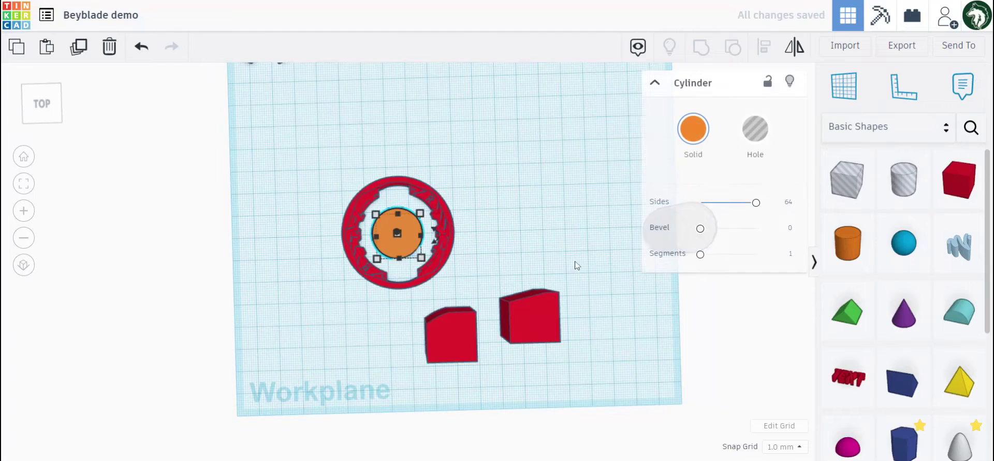
pyautogui.moveTo(577, 267); pyautogui.dragTo(508, 231, button='right')
pyautogui.moveTo(444, 242); pyautogui.dragTo(444, 243)
pyautogui.click(448, 237)
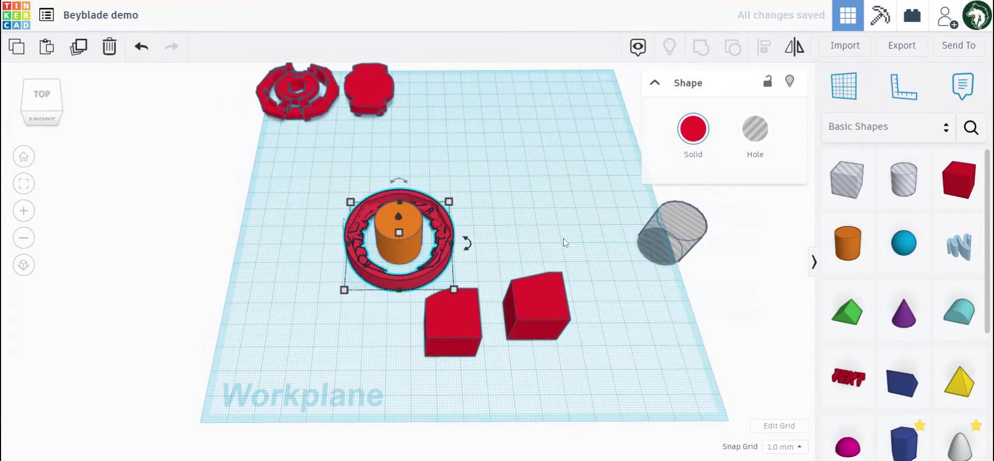
# Align the orange cylinder and the red ring on their centres along both horizontal axes.
pyautogui.moveTo(544, 218); pyautogui.dragTo(414, 233, button='right')
pyautogui.click(414, 233)
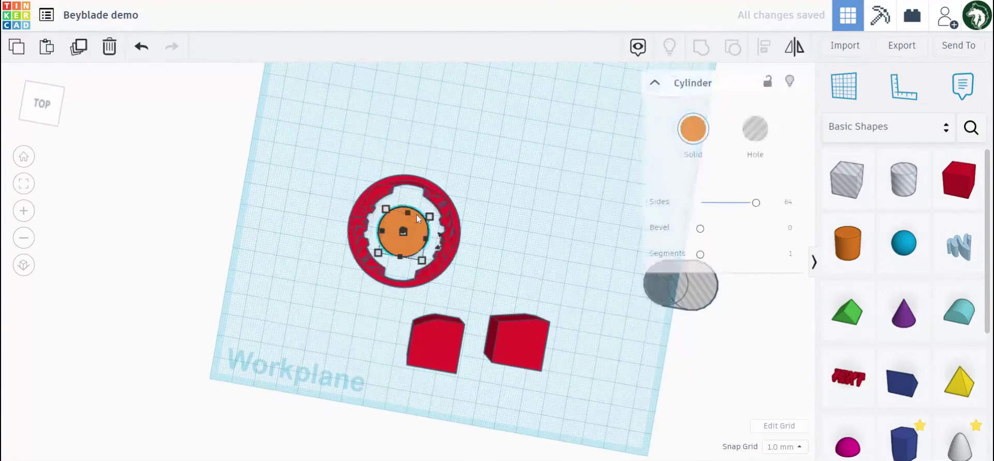
pyautogui.keyDown('shift'); pyautogui.click(416, 185); pyautogui.keyUp('shift')
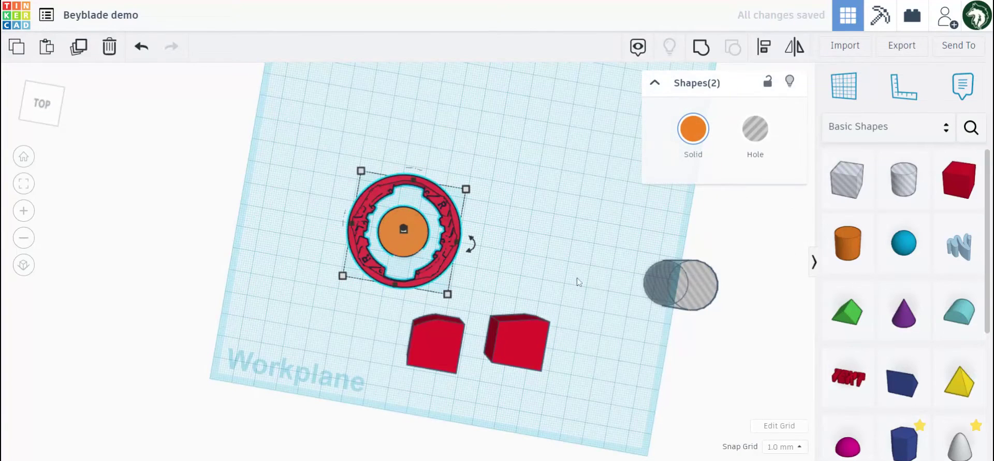
pyautogui.click(765, 48)
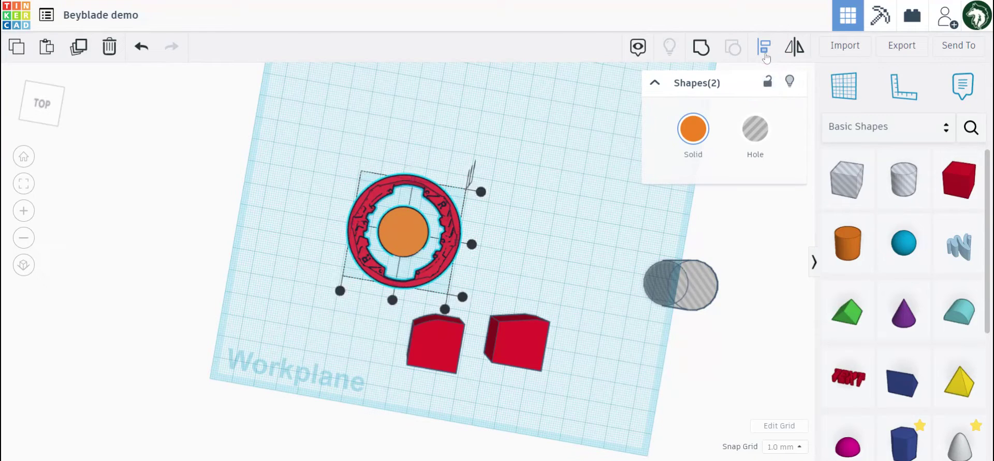
pyautogui.click(393, 301)
pyautogui.click(469, 243)
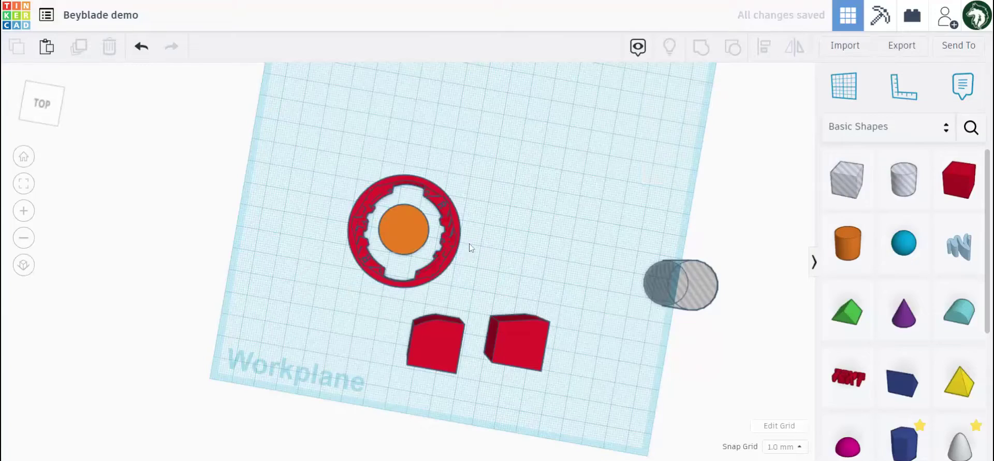
# Check the centred cylinder from several angles and move it out of the ring, 56 mm right and 8 mm forward.
pyautogui.moveTo(234, 208); pyautogui.dragTo(236, 207)
pyautogui.moveTo(535, 237); pyautogui.dragTo(487, 416, button='right')
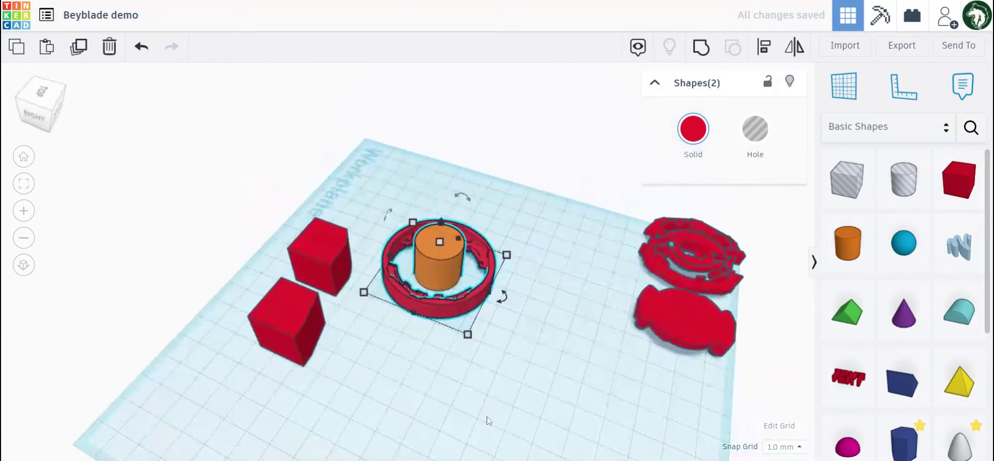
pyautogui.moveTo(371, 201); pyautogui.dragTo(370, 201)
pyautogui.moveTo(450, 215); pyautogui.dragTo(580, 340, button='right')
pyautogui.click(580, 340)
pyautogui.moveTo(511, 350); pyautogui.dragTo(568, 222, button='right')
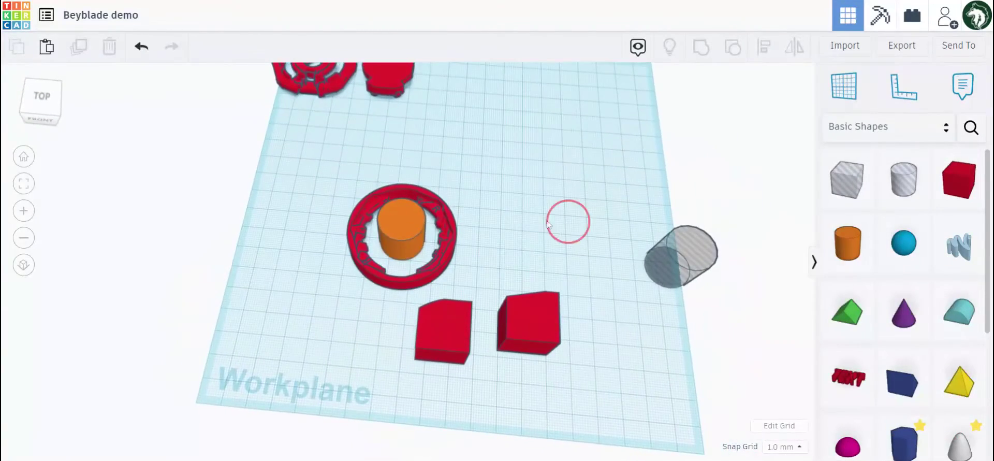
pyautogui.moveTo(407, 229); pyautogui.dragTo(531, 252)
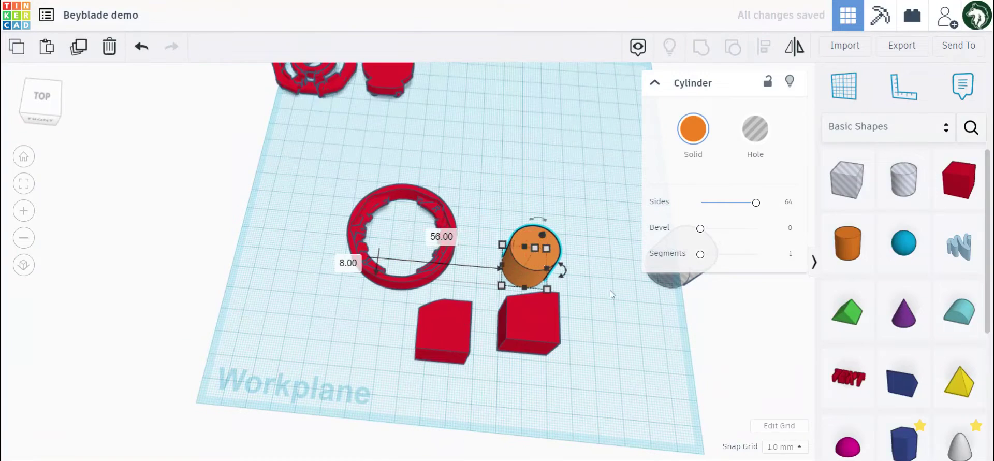
# Move the slanted-edge red box forward and place a copy of it directly to its right.
pyautogui.moveTo(546, 323); pyautogui.dragTo(604, 362)
pyautogui.click(23, 57)
pyautogui.click(55, 56)
pyautogui.click(663, 335)
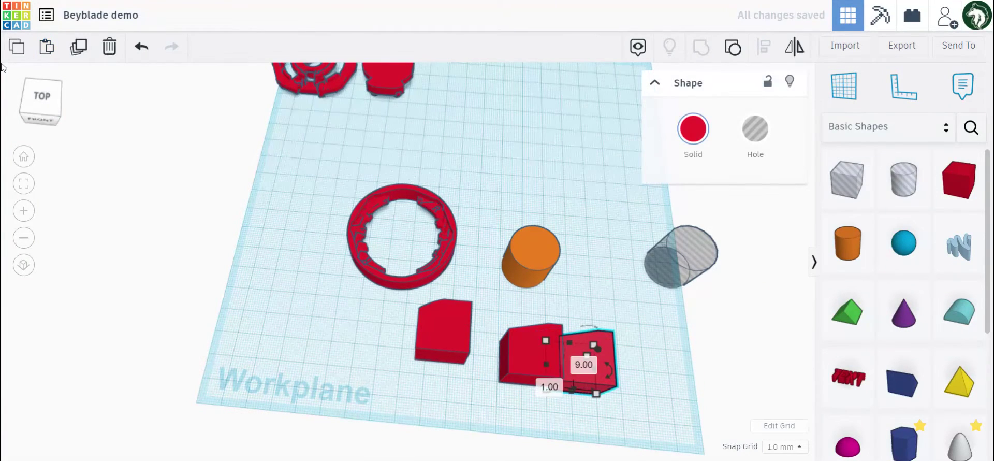
pyautogui.moveTo(642, 268); pyautogui.dragTo(434, 243, button='middle')
pyautogui.moveTo(524, 319); pyautogui.dragTo(552, 357, button='right')
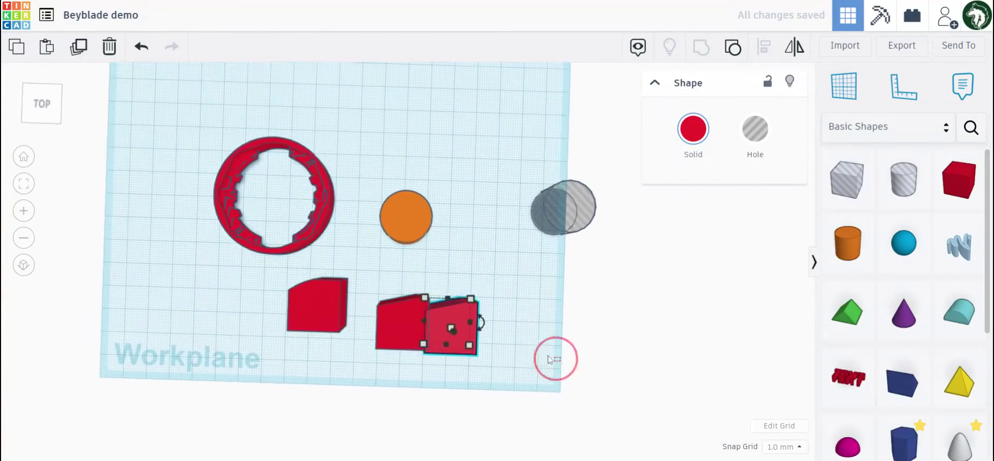
pyautogui.click(552, 357)
pyautogui.moveTo(456, 336); pyautogui.dragTo(464, 328)
pyautogui.click(513, 296)
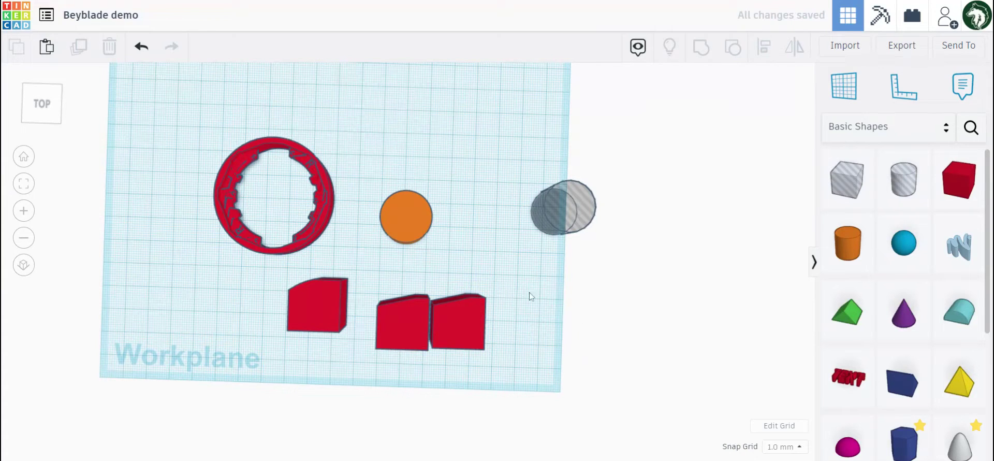
# Mirror the copied red box left to right so its slanted edge faces the opposite way.
pyautogui.click(474, 318)
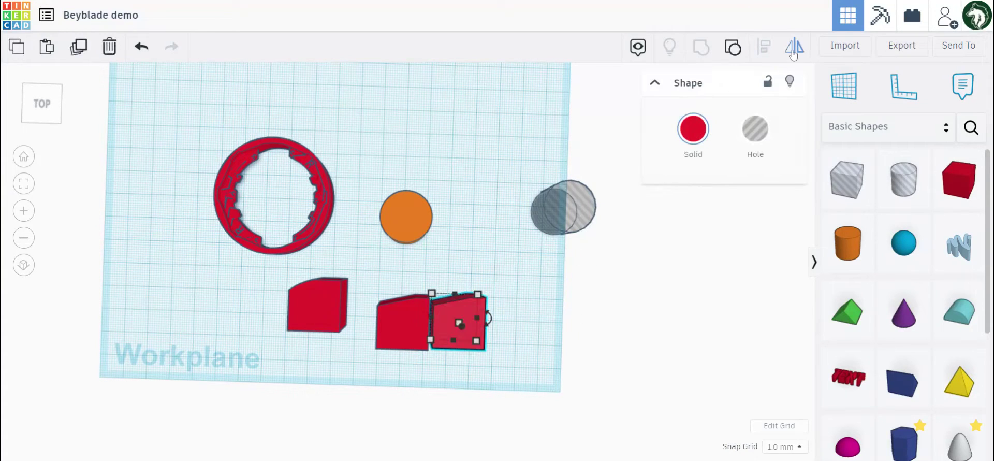
pyautogui.click(794, 49)
pyautogui.click(450, 356)
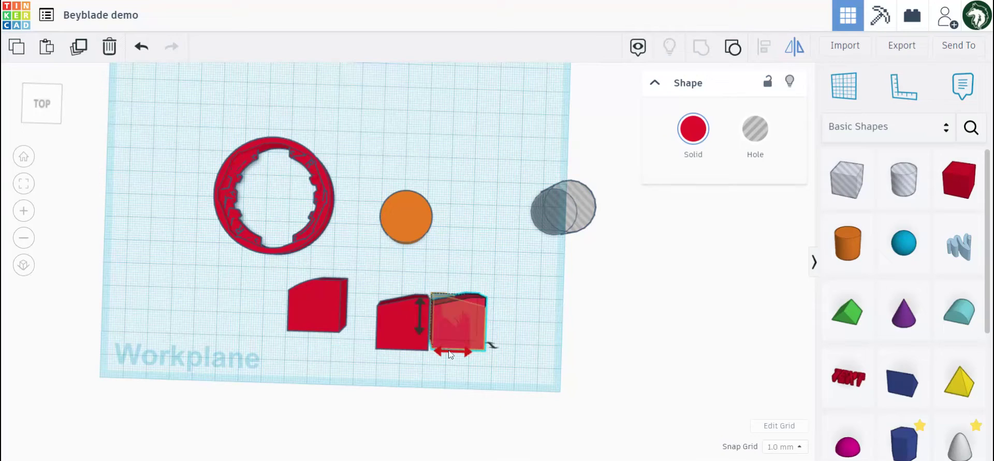
pyautogui.click(516, 317)
pyautogui.moveTo(515, 317); pyautogui.dragTo(420, 301, button='right')
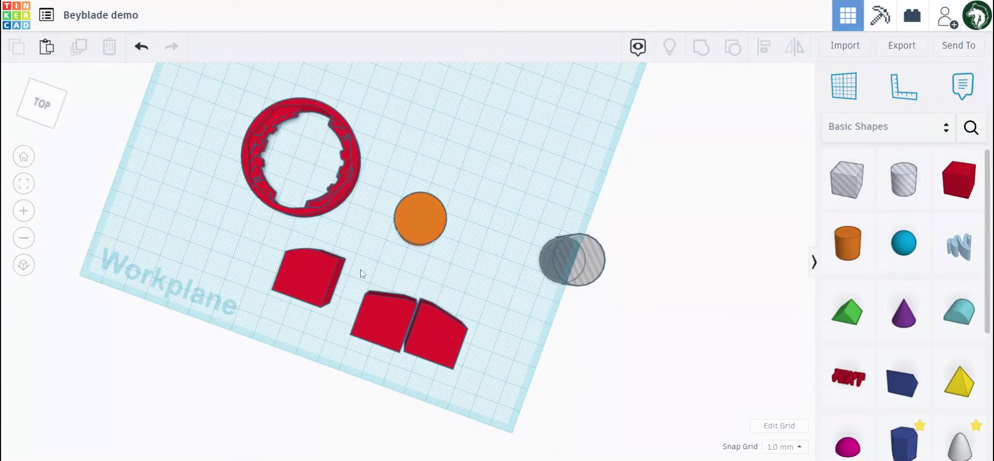
pyautogui.moveTo(361, 273); pyautogui.dragTo(679, 157, button='right')
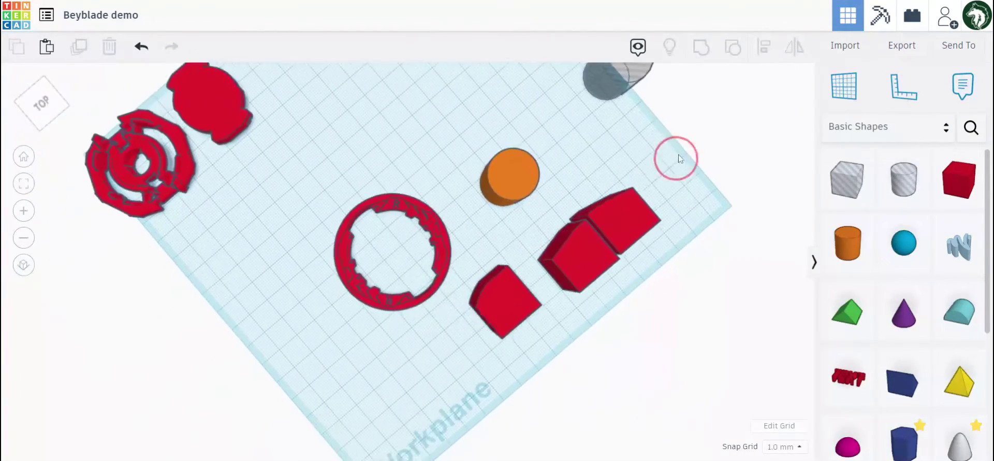
pyautogui.moveTo(679, 158); pyautogui.dragTo(628, 206, button='middle')
# Move the mirrored copy about 13 mm left so it overlaps the original slanted-edge box.
pyautogui.click(557, 260)
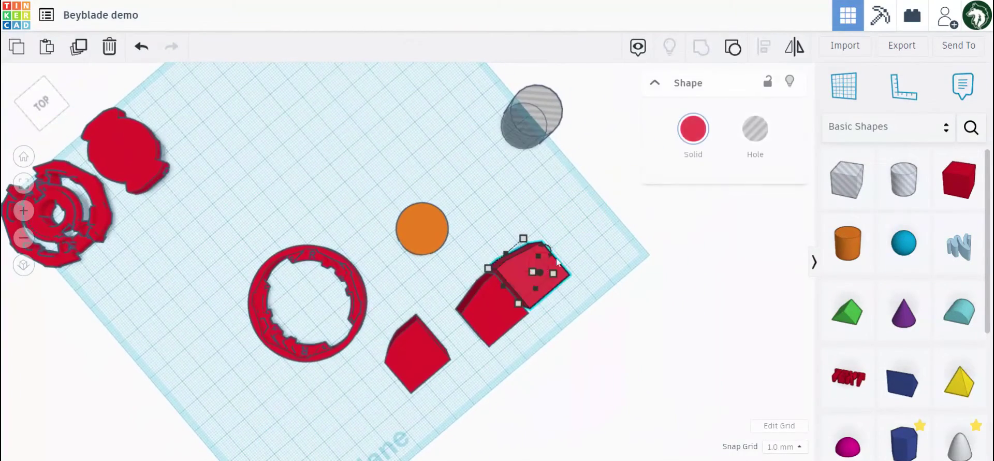
pyautogui.moveTo(557, 262); pyautogui.dragTo(484, 290, button='right')
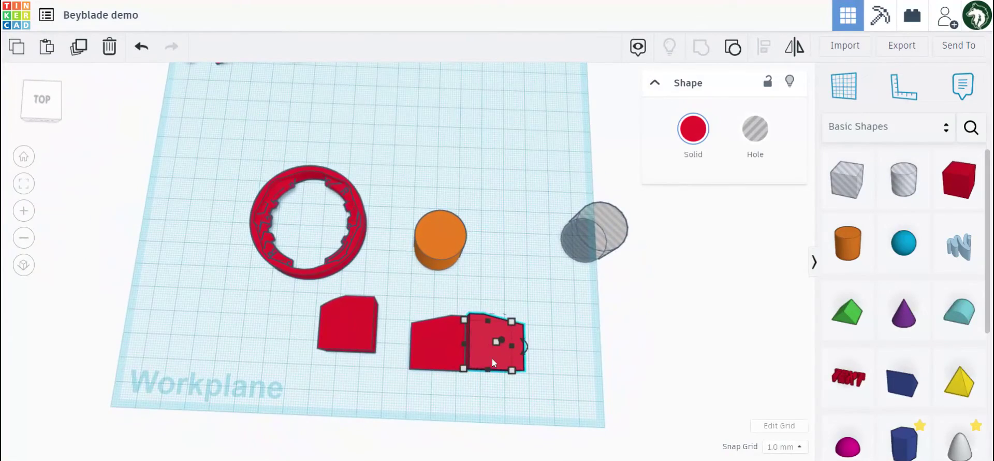
pyautogui.moveTo(492, 360)
pyautogui.mouseDown()
pyautogui.moveTo(469, 381)
pyautogui.moveTo(487, 357)
pyautogui.mouseUp()
pyautogui.moveTo(486, 358); pyautogui.dragTo(506, 317, button='right')
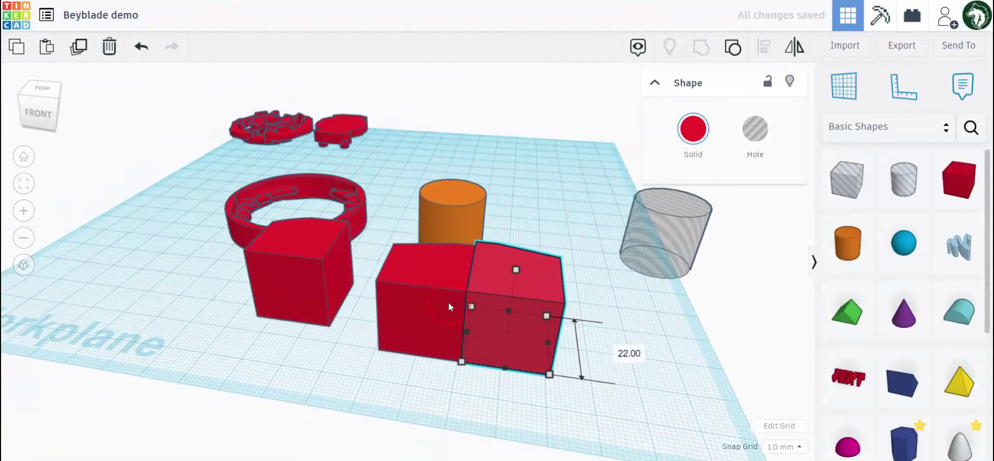
pyautogui.moveTo(497, 305); pyautogui.dragTo(438, 290)
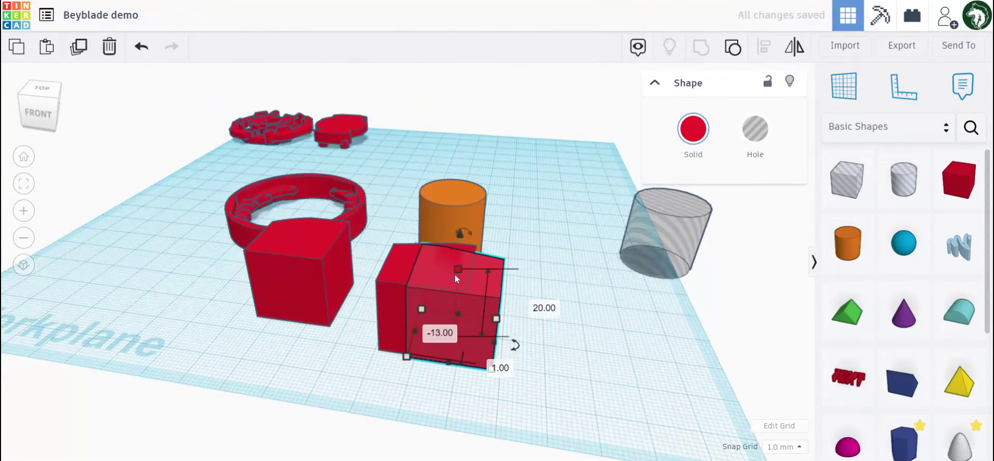
pyautogui.click(544, 262)
pyautogui.moveTo(543, 261); pyautogui.dragTo(510, 367, button='right')
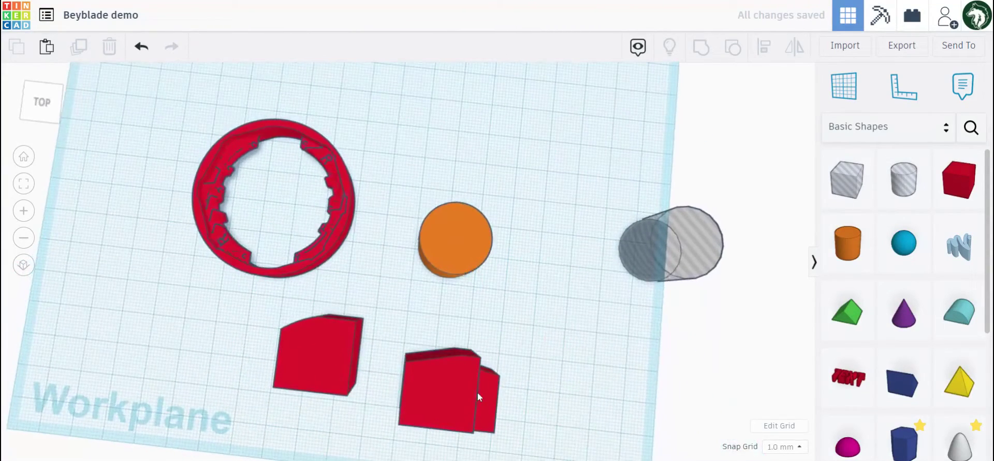
# Hide the unmirrored box that overlaps the mirrored copy, and show all hidden shapes again.
pyautogui.moveTo(489, 376); pyautogui.dragTo(419, 262, button='middle')
pyautogui.click(418, 264)
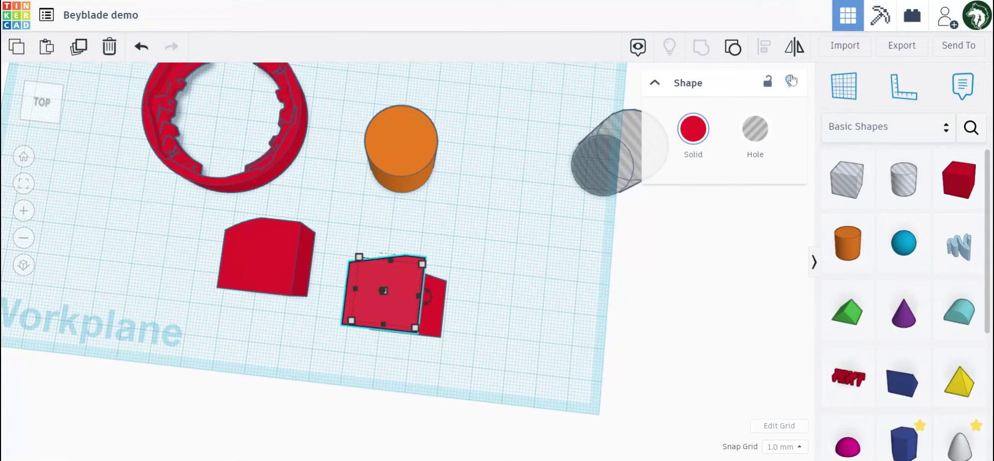
pyautogui.click(791, 81)
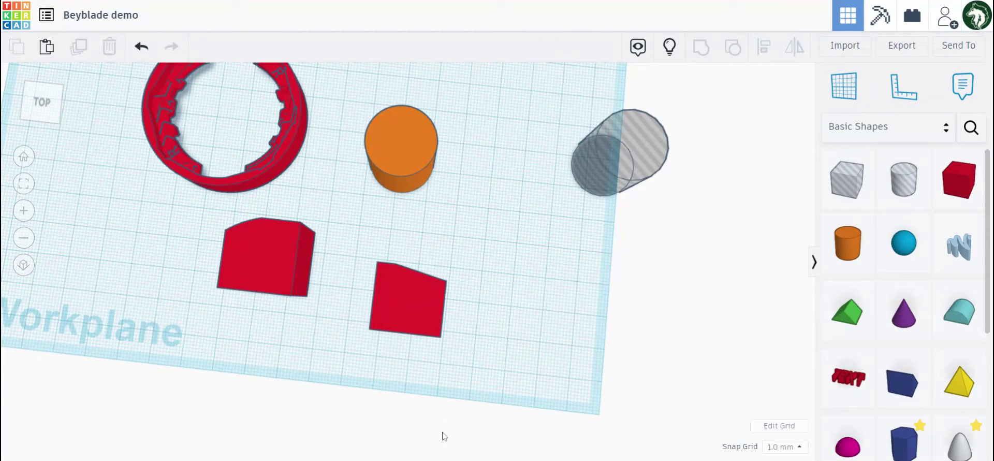
pyautogui.click(672, 47)
# Move the mirrored copy clear of the original box, 21 mm right and 6 mm back.
pyautogui.moveTo(432, 305); pyautogui.dragTo(506, 294)
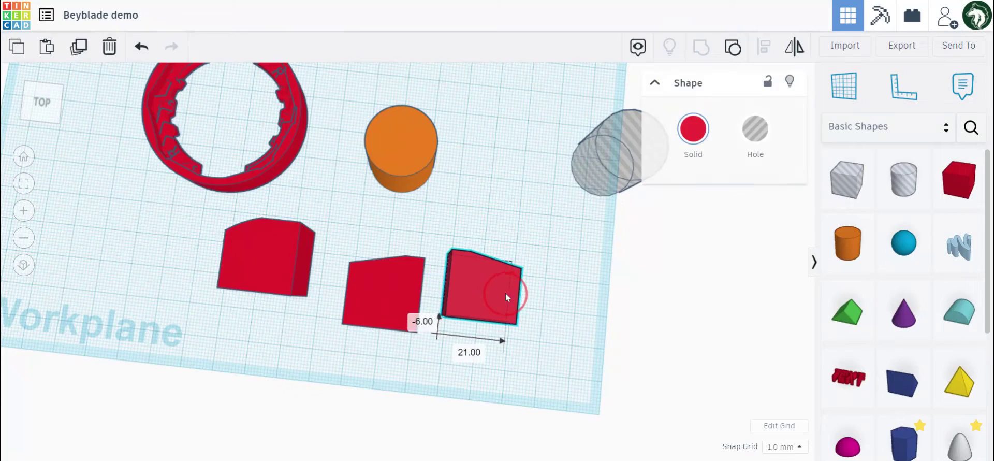
pyautogui.moveTo(487, 151); pyautogui.dragTo(593, 278, button='middle')
pyautogui.click(529, 237)
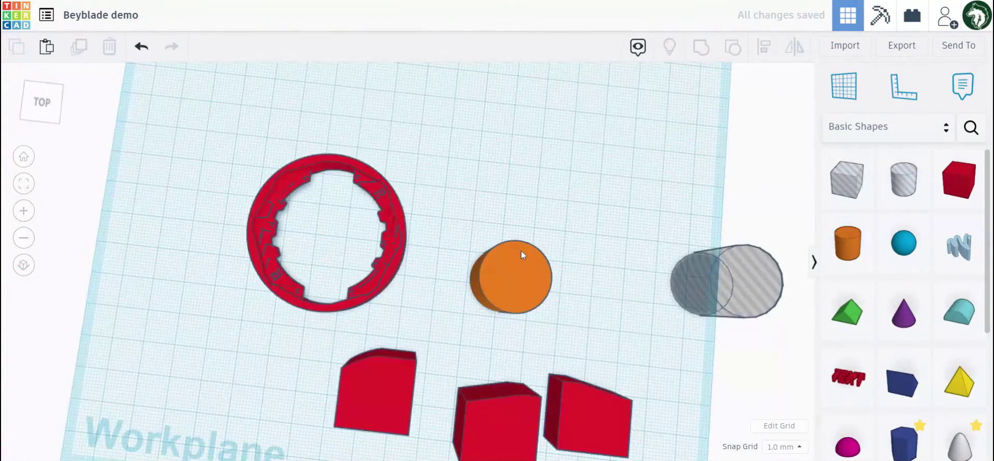
pyautogui.moveTo(575, 241); pyautogui.dragTo(521, 314, button='right')
pyautogui.moveTo(539, 302); pyautogui.dragTo(755, 293, button='middle')
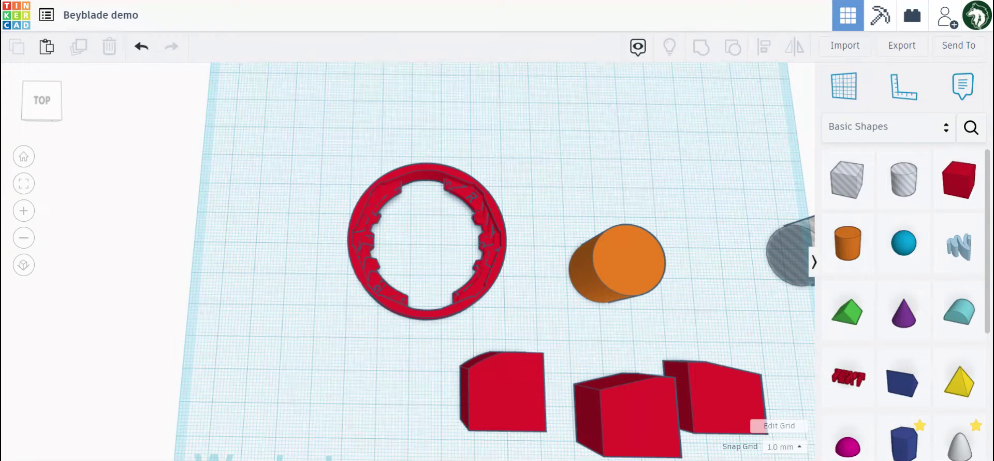
pyautogui.moveTo(521, 271); pyautogui.dragTo(510, 312, button='middle')
pyautogui.click(514, 213)
pyautogui.moveTo(519, 243); pyautogui.dragTo(530, 312, button='right')
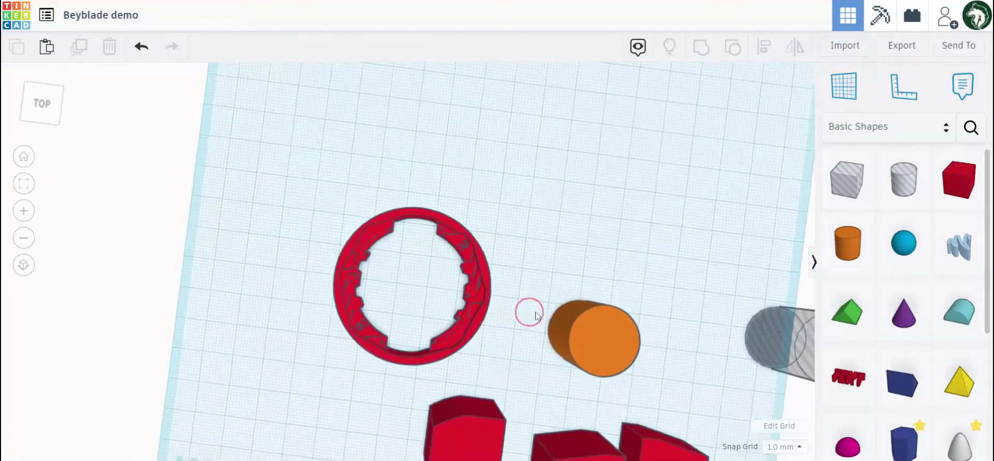
# Move the two front red boxes out of the way and delete them, keeping only the rightmost slanted box.
pyautogui.moveTo(570, 266); pyautogui.dragTo(504, 162, button='middle')
pyautogui.moveTo(473, 206); pyautogui.dragTo(515, 257, button='middle')
pyautogui.moveTo(516, 261); pyautogui.dragTo(534, 337, button='right')
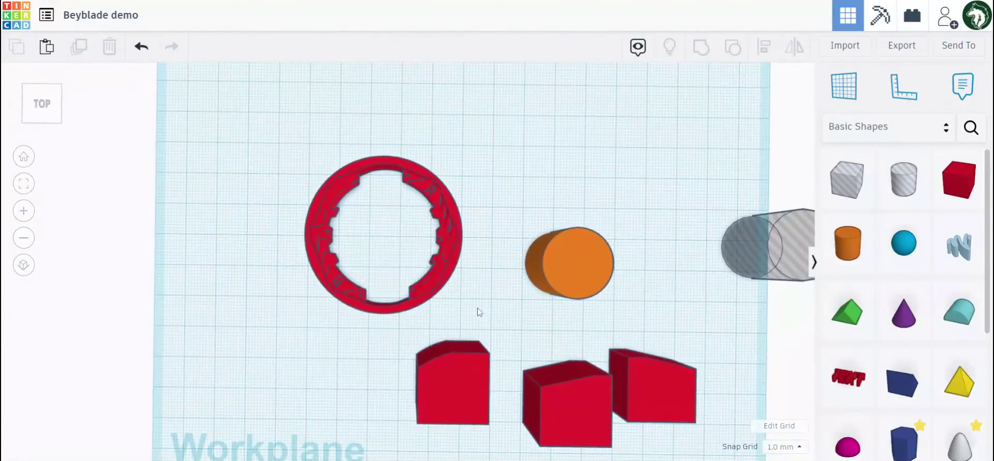
pyautogui.moveTo(578, 397); pyautogui.dragTo(556, 315)
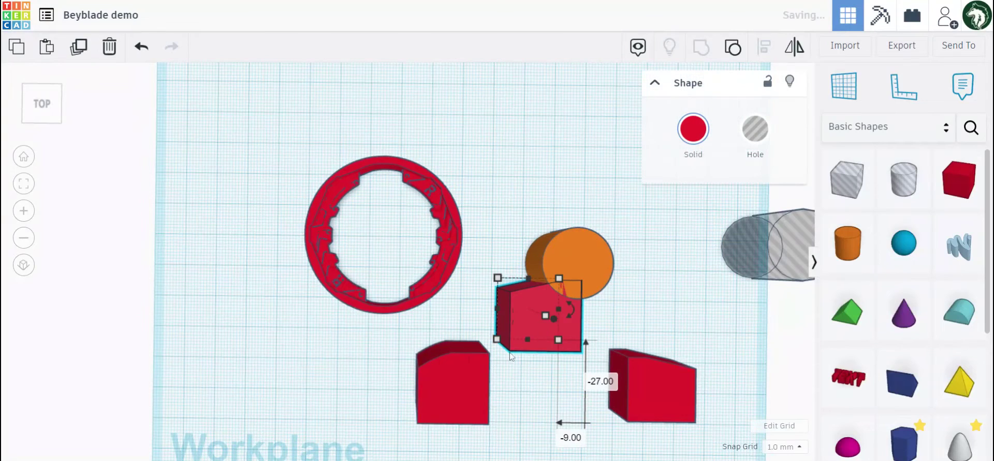
pyautogui.moveTo(451, 375); pyautogui.dragTo(207, 310)
pyautogui.moveTo(543, 325); pyautogui.dragTo(195, 316)
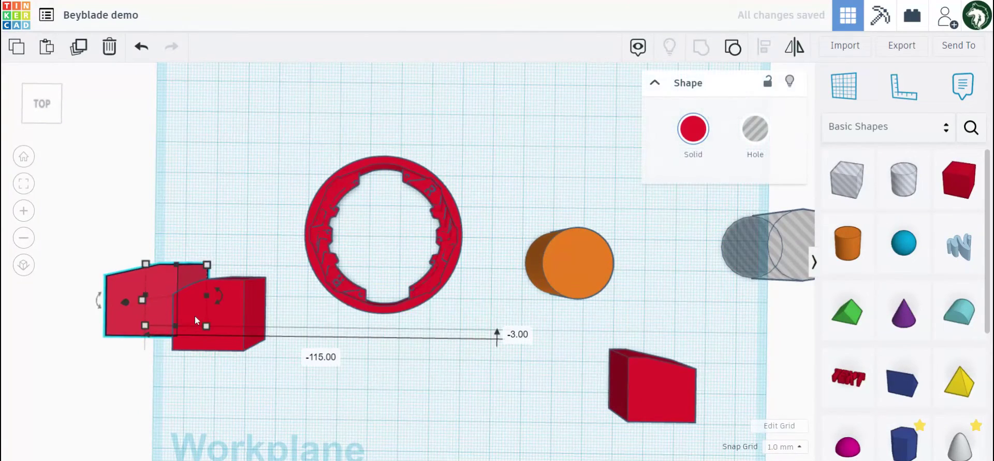
pyautogui.press('Delete')
pyautogui.click(204, 314)
pyautogui.press('Delete')
# Move the remaining slanted box to the rear rim of the ring and ungroup it into solid and hole boxes.
pyautogui.moveTo(666, 401); pyautogui.dragTo(411, 370)
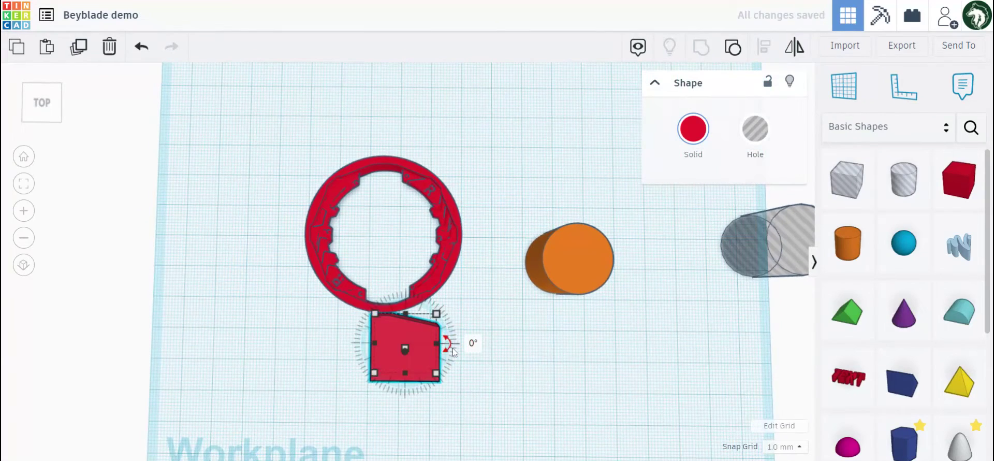
pyautogui.moveTo(426, 340); pyautogui.dragTo(440, 130)
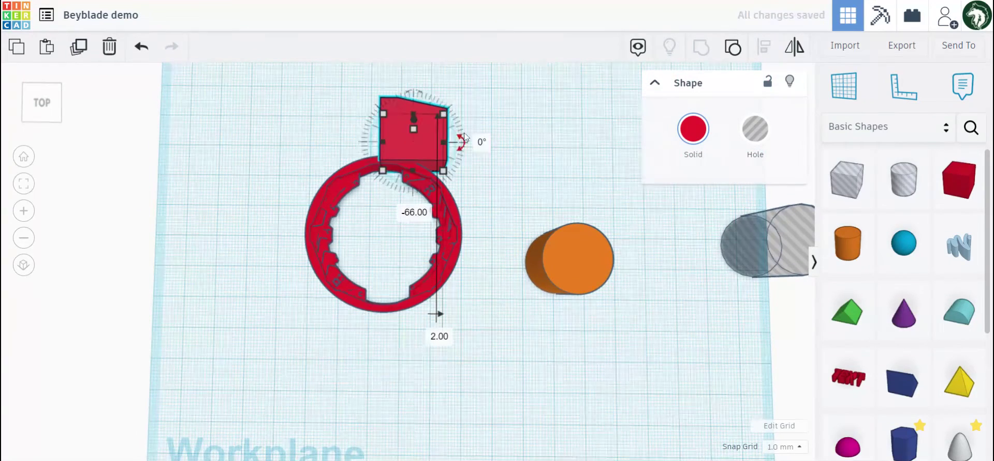
pyautogui.moveTo(576, 191); pyautogui.dragTo(584, 296, button='middle')
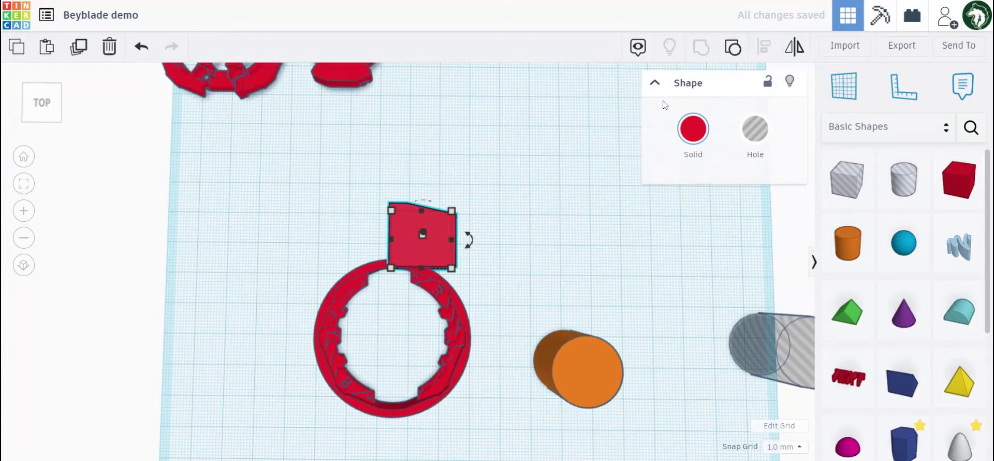
pyautogui.click(733, 47)
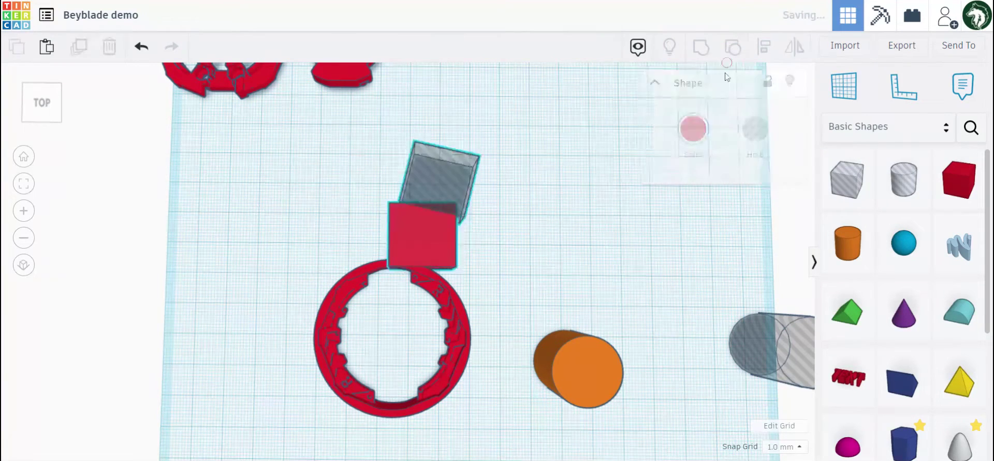
# Shorten the solid box to 11 mm deep and turn the hole box to a steeper angle across its rear right corner.
pyautogui.moveTo(516, 191); pyautogui.dragTo(445, 259, button='middle')
pyautogui.click(445, 260)
pyautogui.scroll(2, 445, 260)
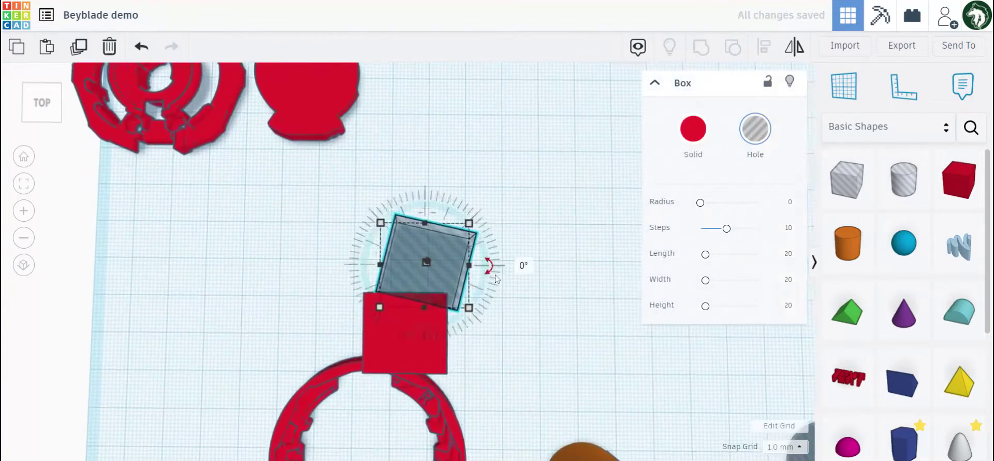
pyautogui.moveTo(495, 274); pyautogui.dragTo(518, 286)
pyautogui.click(395, 366)
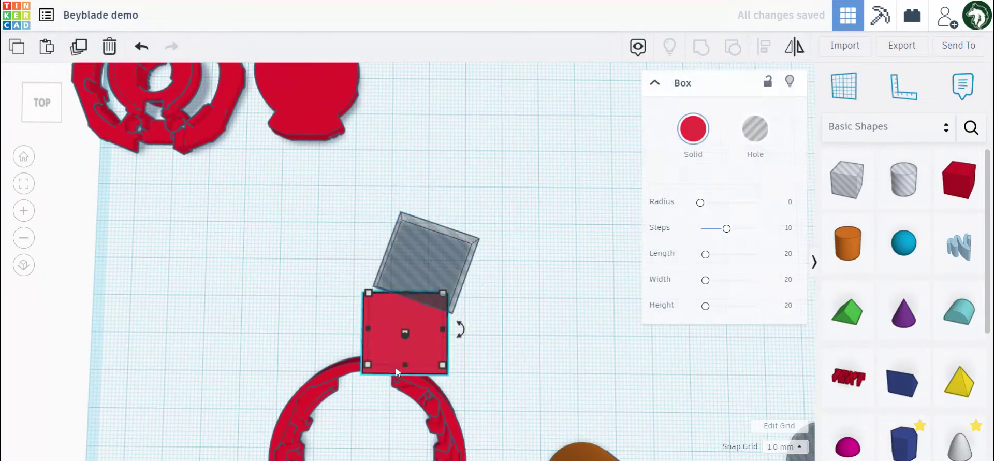
pyautogui.moveTo(408, 372); pyautogui.dragTo(407, 332)
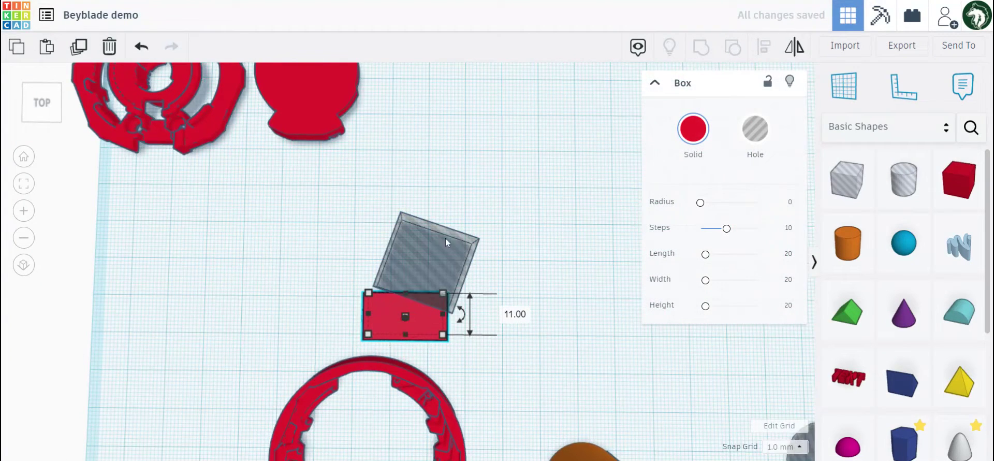
pyautogui.moveTo(445, 238); pyautogui.dragTo(453, 242)
pyautogui.moveTo(500, 265); pyautogui.dragTo(455, 287)
# Group the tilted hole box with the shortened red box to cut its sloping edge.
pyautogui.keyDown('shift'); pyautogui.click(406, 326); pyautogui.keyUp('shift')
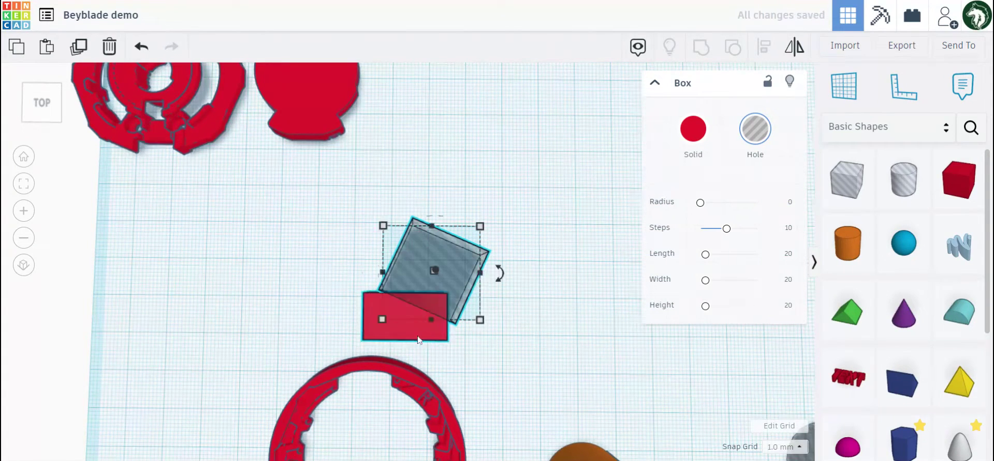
pyautogui.click(700, 45)
pyautogui.scroll(3, 511, 284)
pyautogui.click(393, 291)
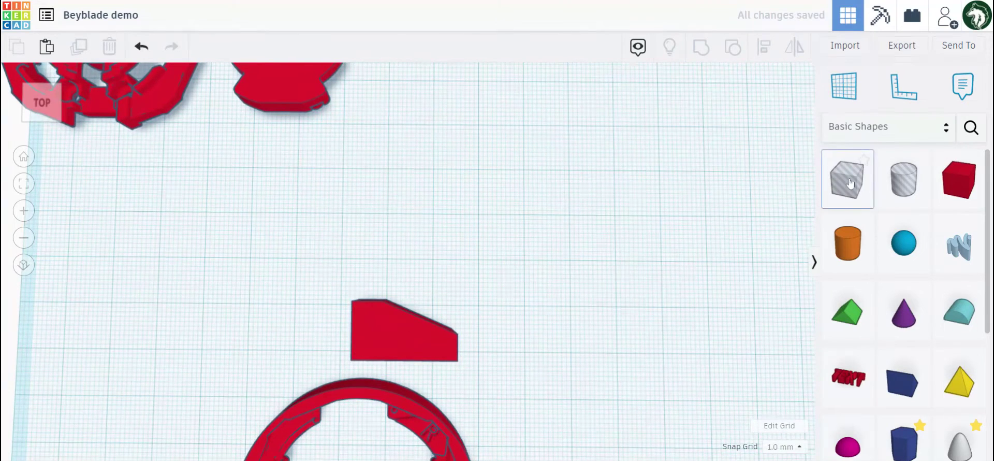
# Place a hole box over the red wedge's right end, rotate it diagonally, and group both to cut the corner.
pyautogui.moveTo(847, 179); pyautogui.dragTo(494, 368)
pyautogui.moveTo(565, 314)
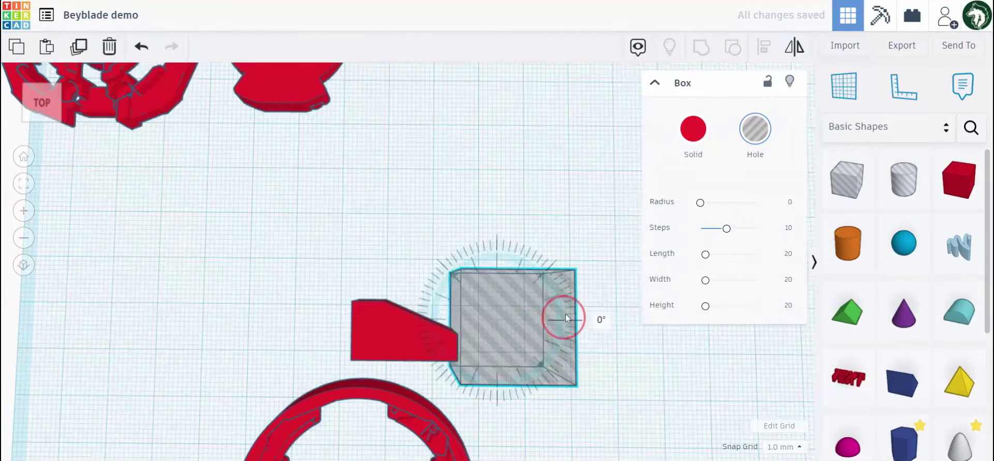
pyautogui.moveTo(566, 315); pyautogui.dragTo(572, 269)
pyautogui.moveTo(507, 334); pyautogui.dragTo(483, 318)
pyautogui.keyDown('shift'); pyautogui.click(392, 327); pyautogui.keyUp('shift')
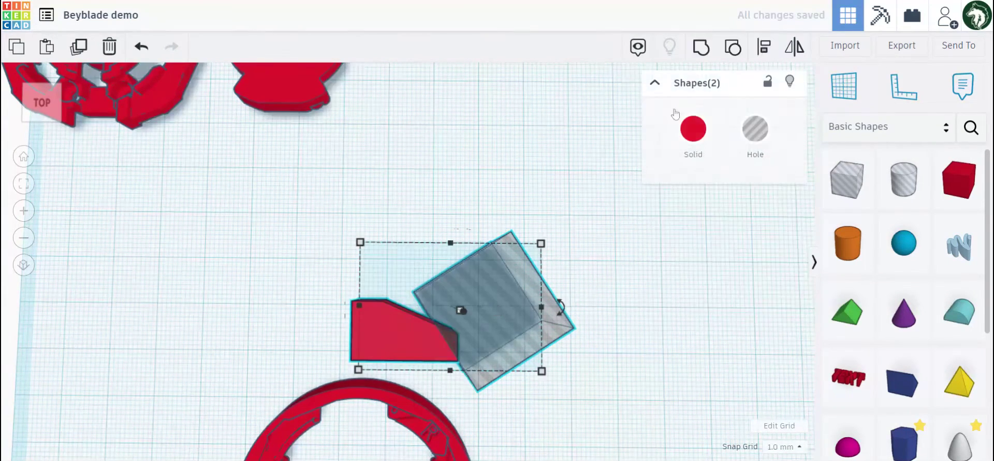
pyautogui.click(701, 47)
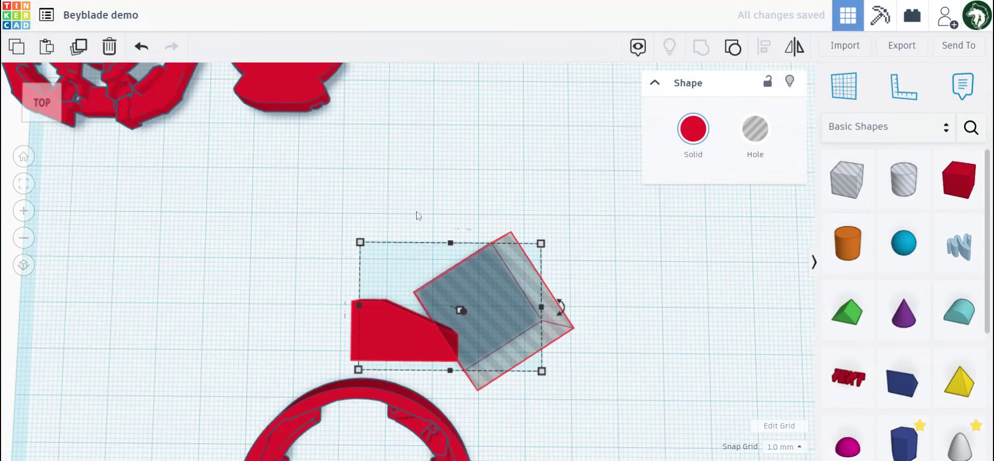
# Move the stuck wedge and hole group 22 mm left and 3 mm back, and reload the design.
pyautogui.moveTo(417, 212); pyautogui.dragTo(505, 98, button='middle')
pyautogui.scroll(3, 466, 319)
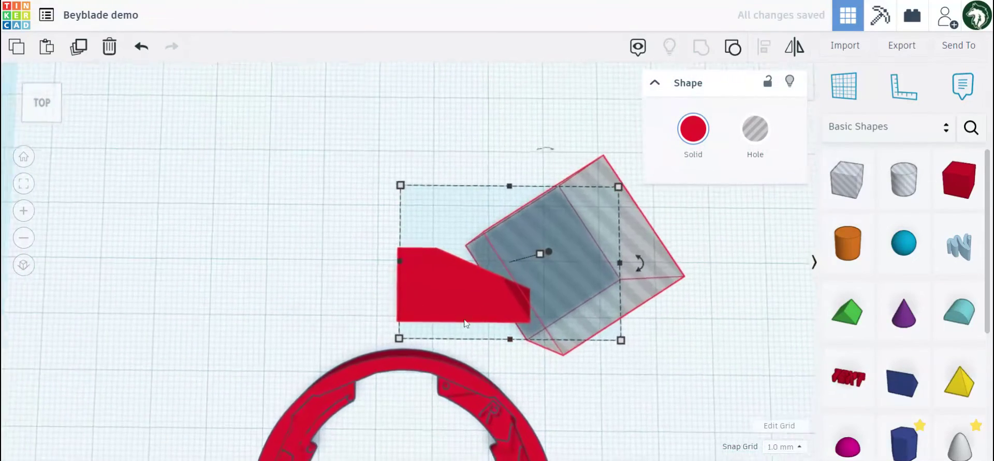
pyautogui.click(701, 357)
pyautogui.click(548, 290)
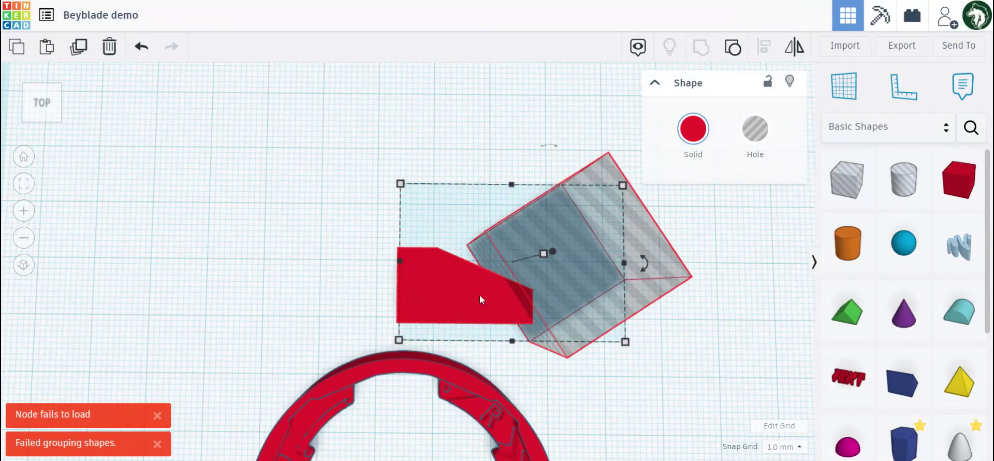
pyautogui.moveTo(480, 299); pyautogui.dragTo(406, 298)
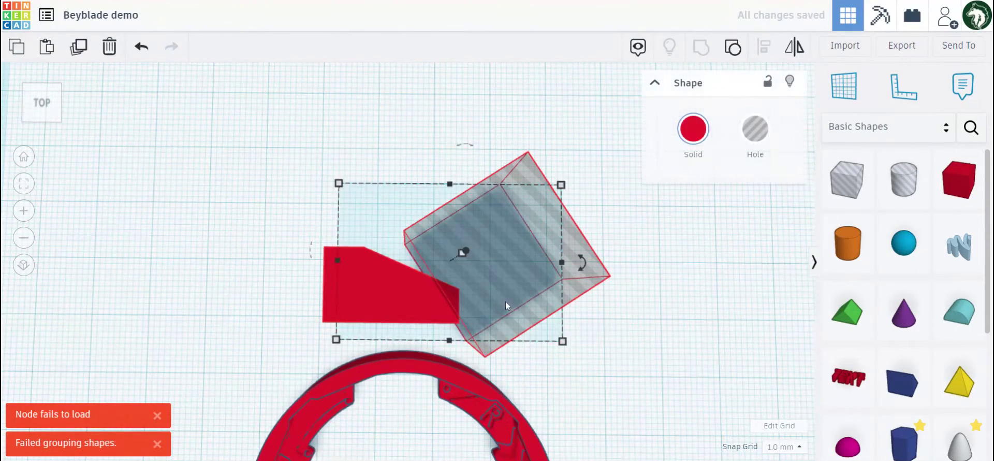
pyautogui.moveTo(429, 311); pyautogui.dragTo(499, 308)
pyautogui.click(651, 351)
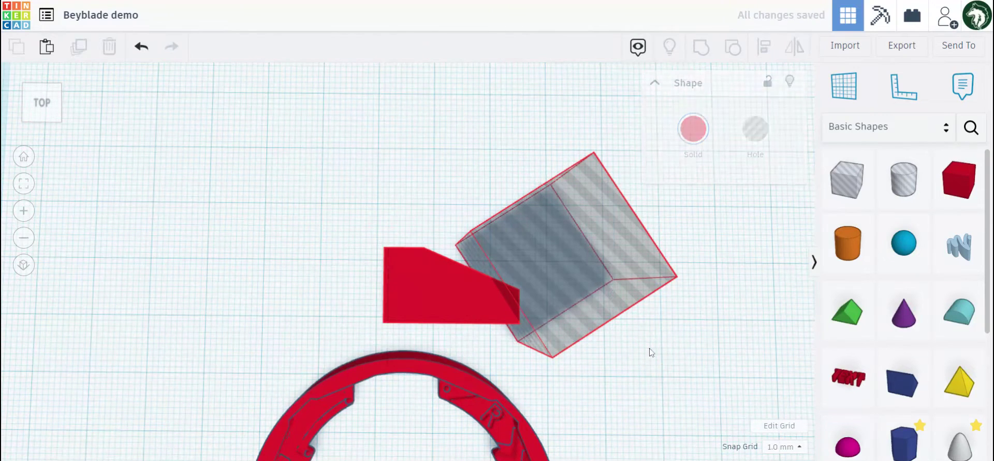
pyautogui.moveTo(440, 307); pyautogui.dragTo(293, 285)
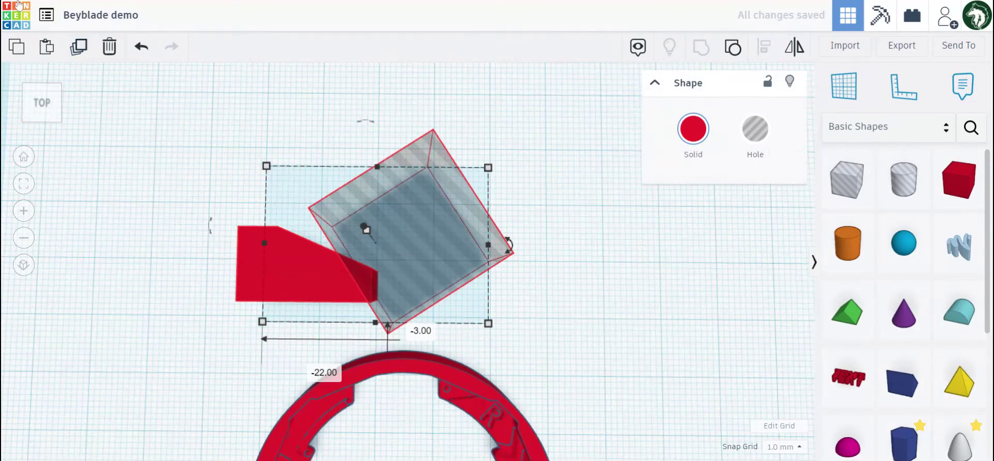
pyautogui.press('F5')
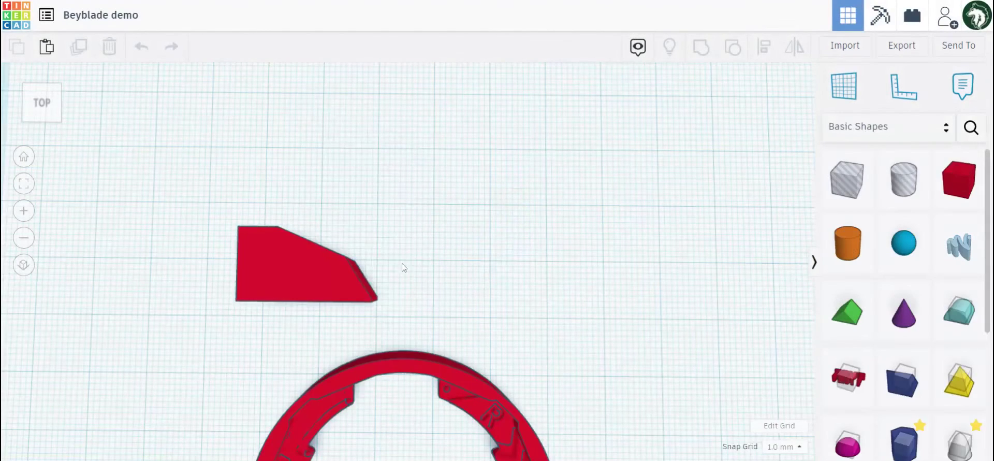
# Resize the red wedge to 20 mm long by 8 mm deep and seat it on the ring's rear rim.
pyautogui.moveTo(441, 265); pyautogui.dragTo(553, 264, button='middle')
pyautogui.scroll(2, 433, 294)
pyautogui.moveTo(434, 296); pyautogui.dragTo(559, 335)
pyautogui.moveTo(658, 330); pyautogui.dragTo(585, 237, button='middle')
pyautogui.click(530, 179)
pyautogui.moveTo(541, 190); pyautogui.dragTo(547, 207)
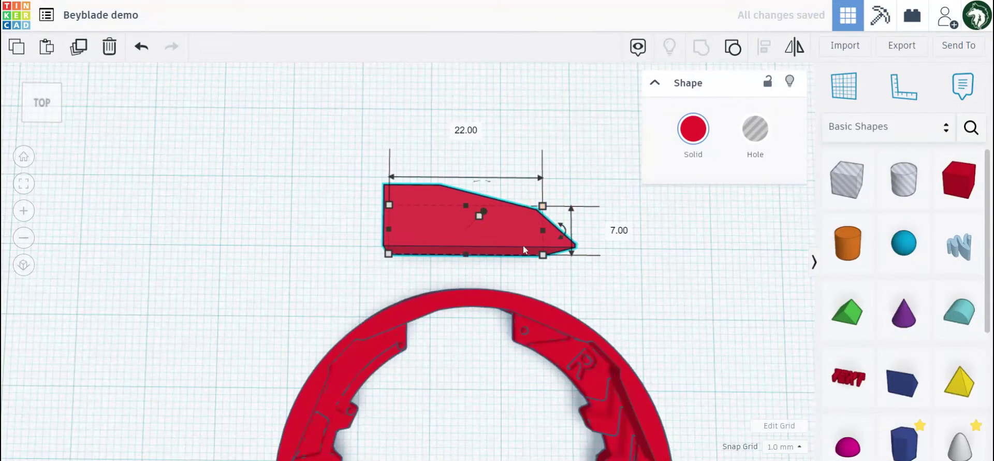
pyautogui.moveTo(520, 247); pyautogui.dragTo(507, 308)
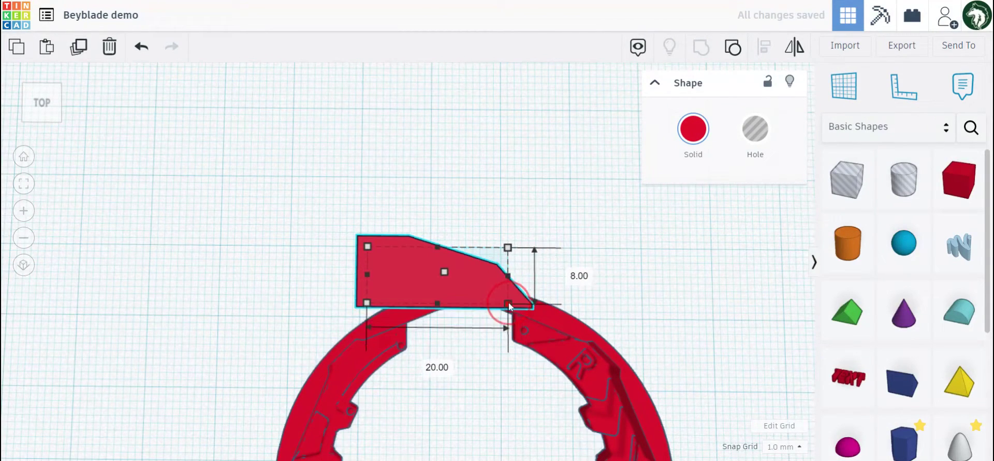
pyautogui.moveTo(479, 276); pyautogui.dragTo(504, 282)
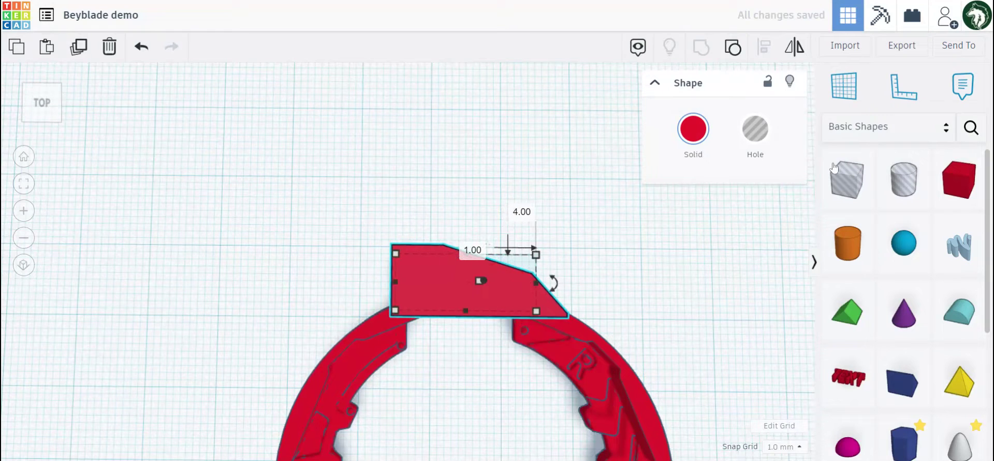
# Place a 64-sided hole cylinder over the wedge's left end and group it with the wedge to cut a concave edge.
pyautogui.moveTo(903, 178); pyautogui.dragTo(342, 300)
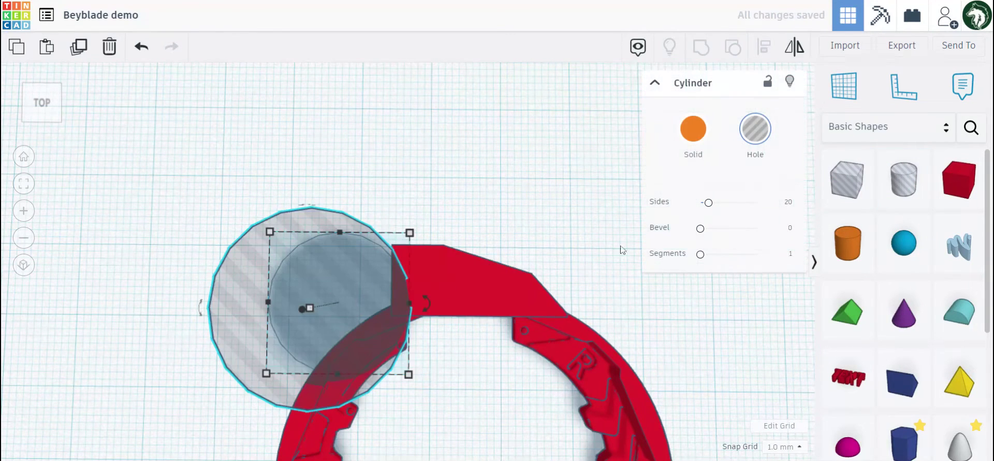
pyautogui.moveTo(708, 203); pyautogui.dragTo(756, 202)
pyautogui.moveTo(378, 290); pyautogui.dragTo(388, 286)
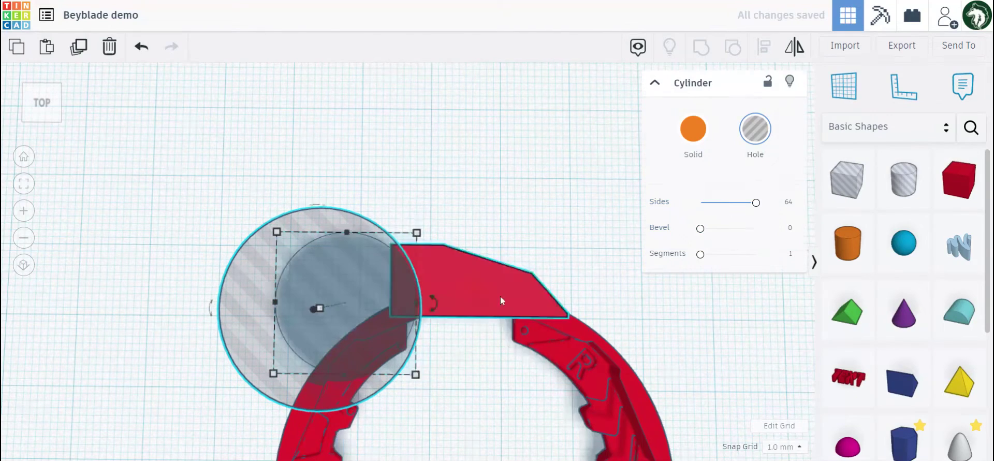
pyautogui.keyDown('shift'); pyautogui.click(500, 296); pyautogui.keyUp('shift')
pyautogui.click(701, 47)
# Adjust the curved fin to 8 mm deep and reposition it on the ring's rim.
pyautogui.moveTo(455, 246); pyautogui.dragTo(475, 301, button='right')
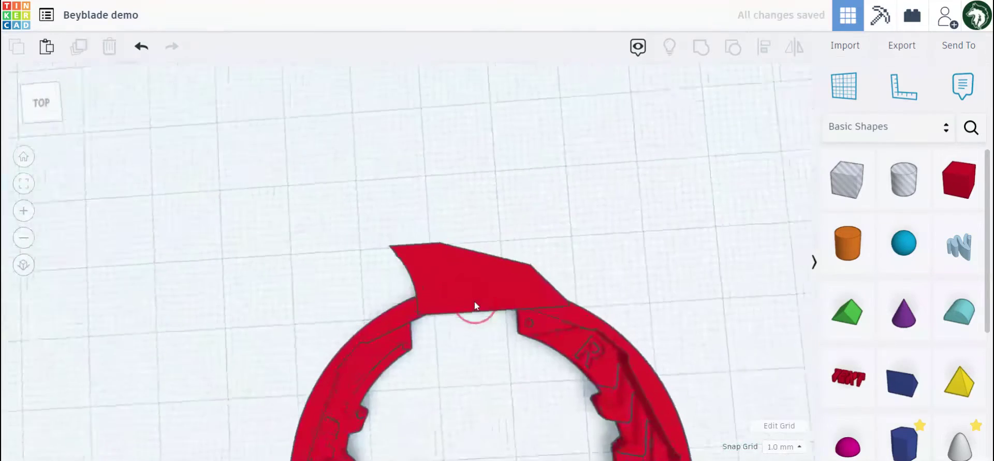
pyautogui.click(531, 304)
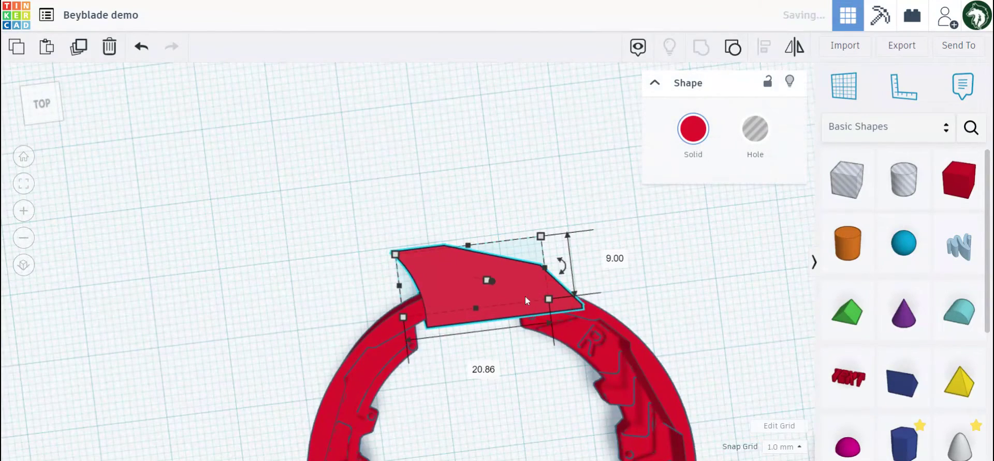
pyautogui.moveTo(525, 296); pyautogui.dragTo(483, 276)
pyautogui.click(455, 248)
pyautogui.moveTo(493, 254); pyautogui.dragTo(468, 226, button='right')
pyautogui.moveTo(512, 274); pyautogui.dragTo(414, 249, button='right')
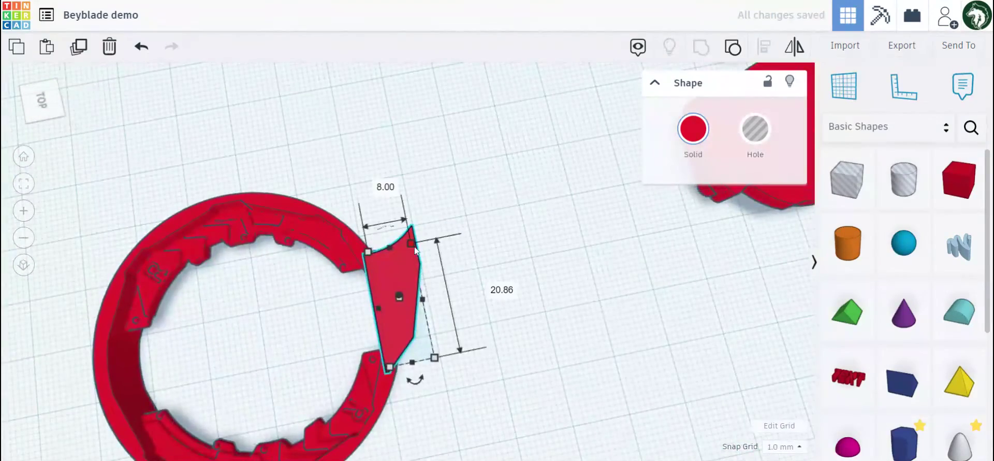
pyautogui.moveTo(413, 378); pyautogui.dragTo(428, 401)
pyautogui.click(528, 348)
pyautogui.moveTo(529, 348); pyautogui.dragTo(589, 296, button='right')
# Copy the curved fin and move the copy to the opposite side of the ring.
pyautogui.click(423, 280)
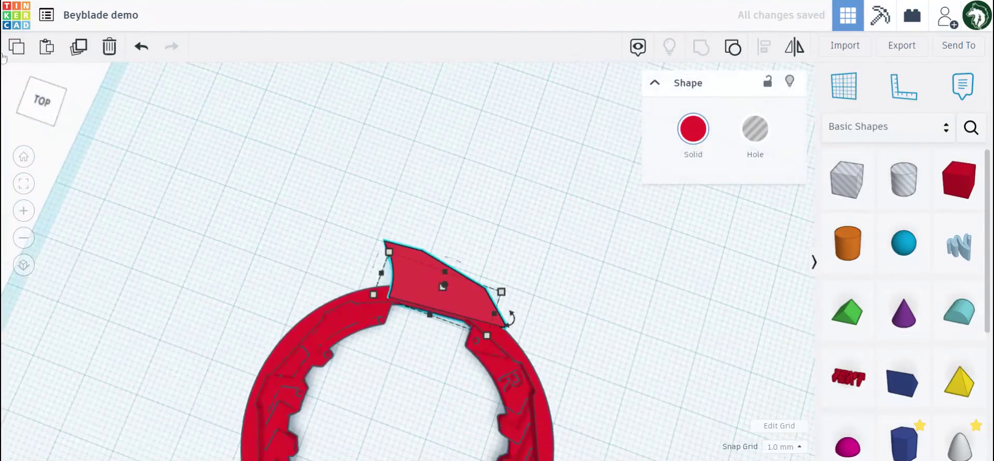
pyautogui.click(48, 59)
pyautogui.click(442, 354)
pyautogui.moveTo(500, 313); pyautogui.dragTo(280, 408)
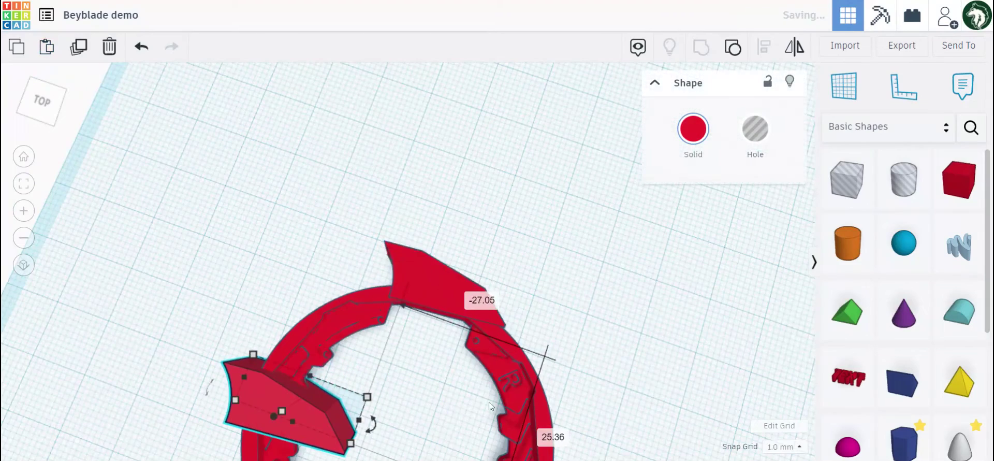
pyautogui.moveTo(507, 380); pyautogui.dragTo(501, 87, button='middle')
pyautogui.moveTo(330, 127); pyautogui.dragTo(367, 310)
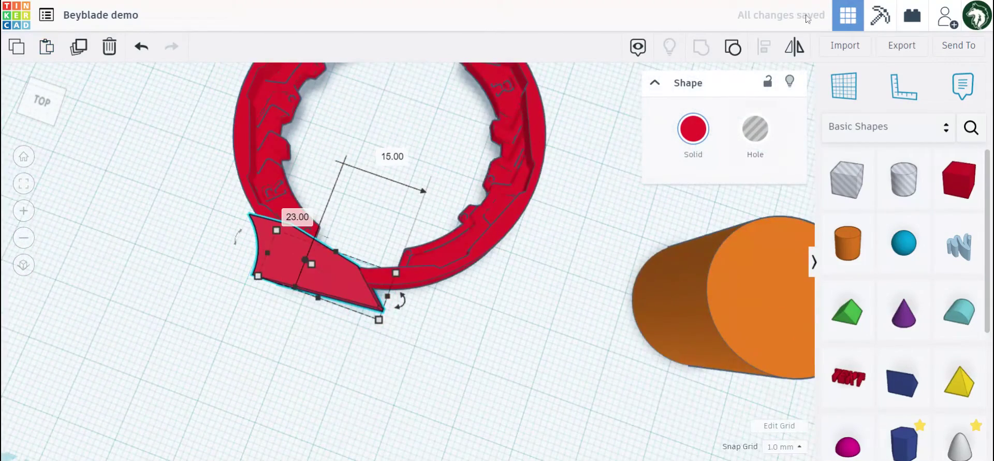
# Mirror the copied fin along both its length and depth so it points the opposite way around the ring.
pyautogui.click(787, 51)
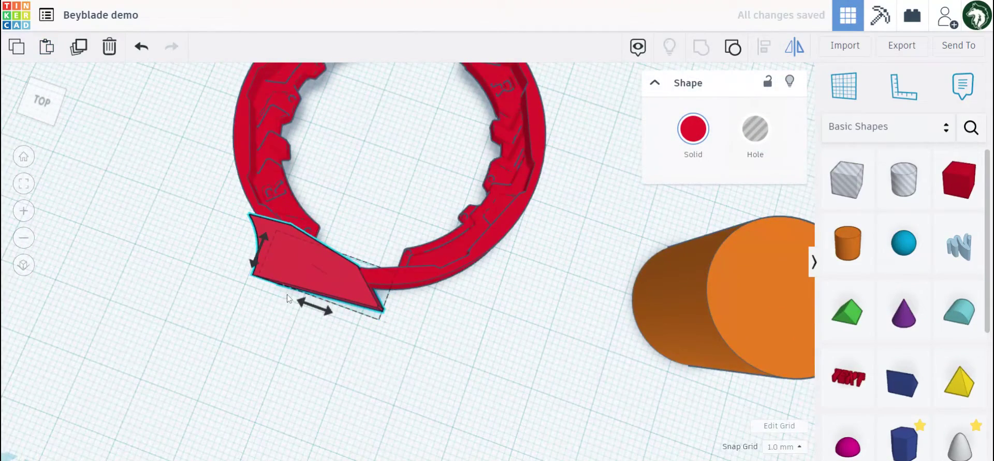
pyautogui.click(314, 308)
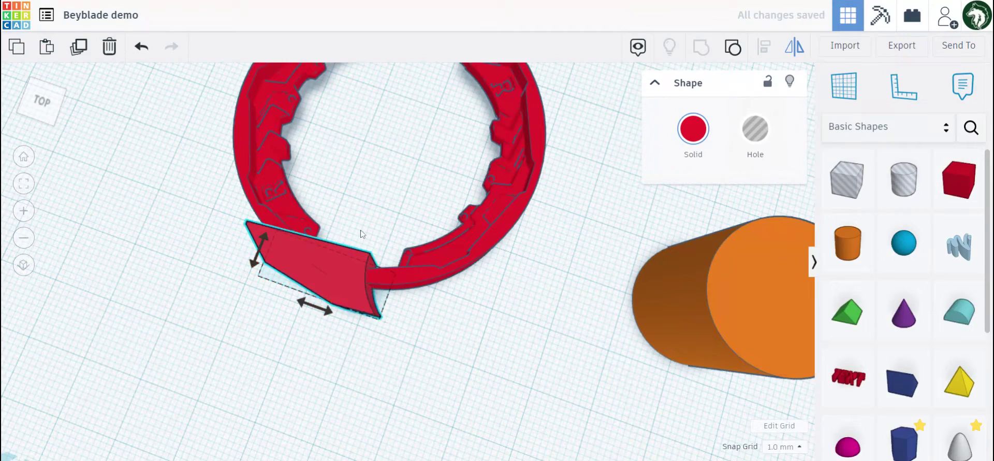
pyautogui.click(406, 187)
pyautogui.moveTo(406, 186); pyautogui.dragTo(616, 280, button='middle')
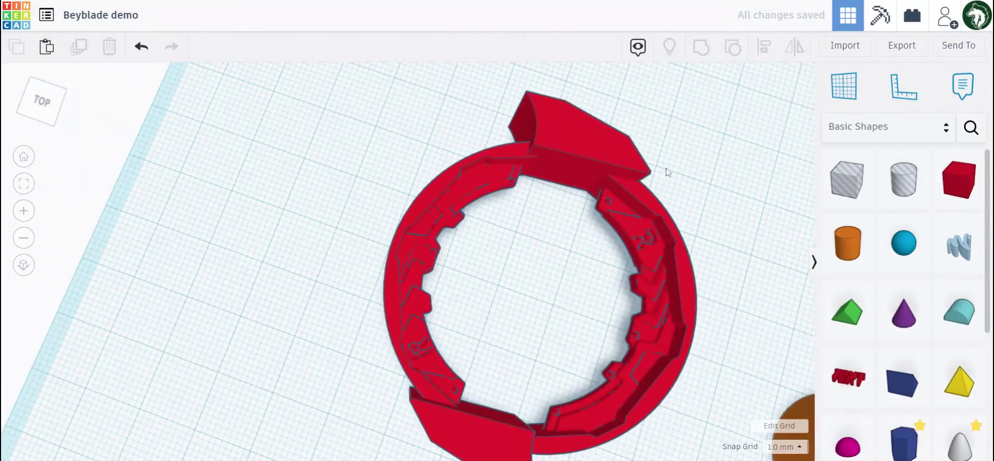
# Group the two opposite curved fins into a single shape.
pyautogui.moveTo(559, 243); pyautogui.dragTo(466, 156, button='middle')
pyautogui.click(450, 334)
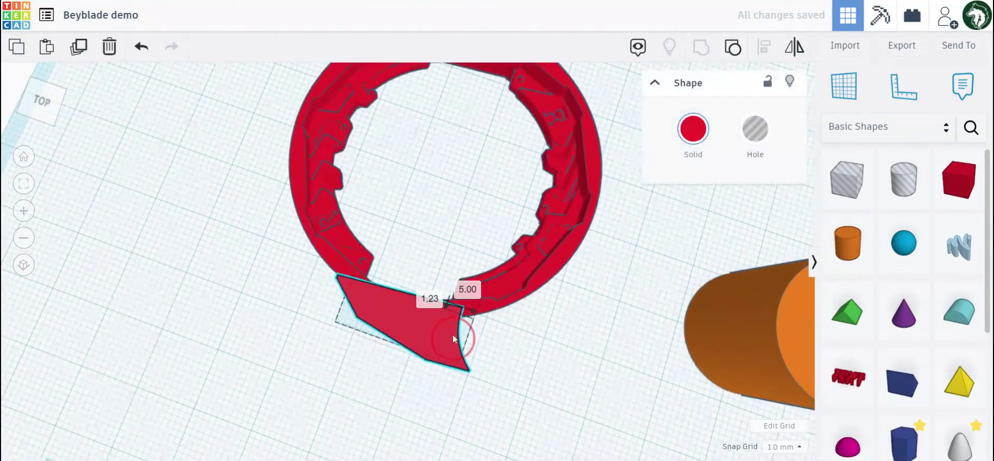
pyautogui.moveTo(466, 337); pyautogui.dragTo(474, 262, button='right')
pyautogui.moveTo(472, 264); pyautogui.dragTo(470, 272)
pyautogui.scroll(-1, 562, 261)
pyautogui.scroll(-2, 564, 264)
pyautogui.keyDown('shift'); pyautogui.click(228, 223); pyautogui.keyUp('shift')
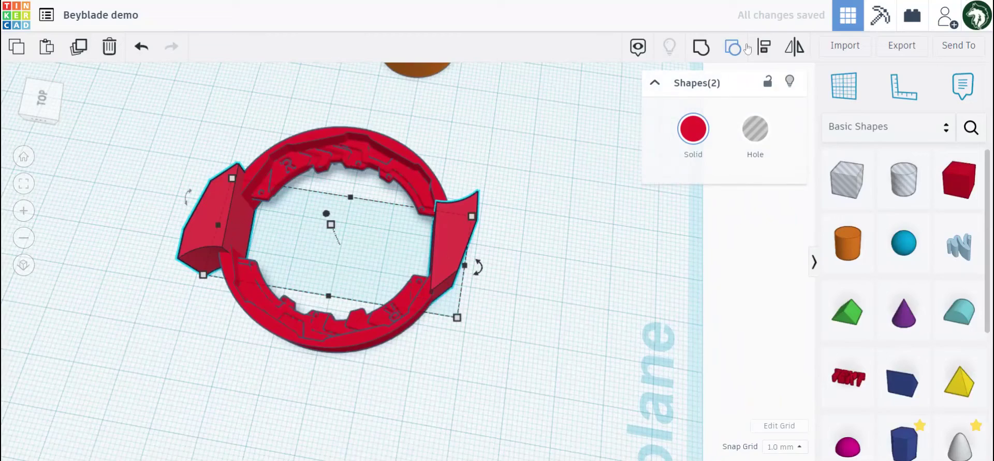
pyautogui.click(702, 48)
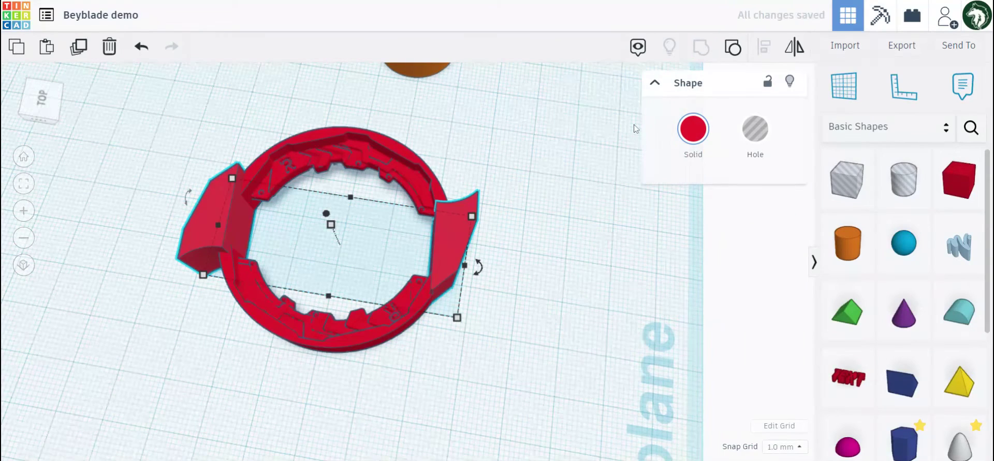
# Center-align the grouped fin pair with the ring along both horizontal axes.
pyautogui.moveTo(568, 320); pyautogui.dragTo(157, 179)
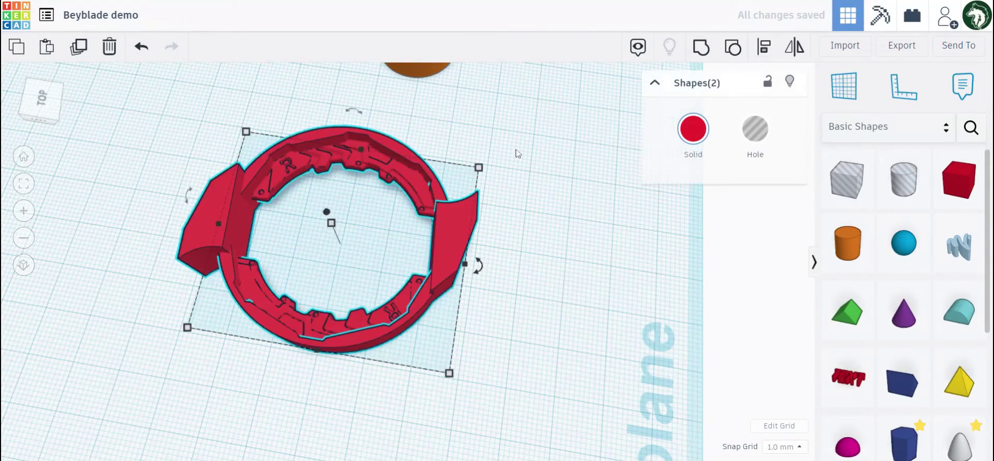
pyautogui.click(765, 47)
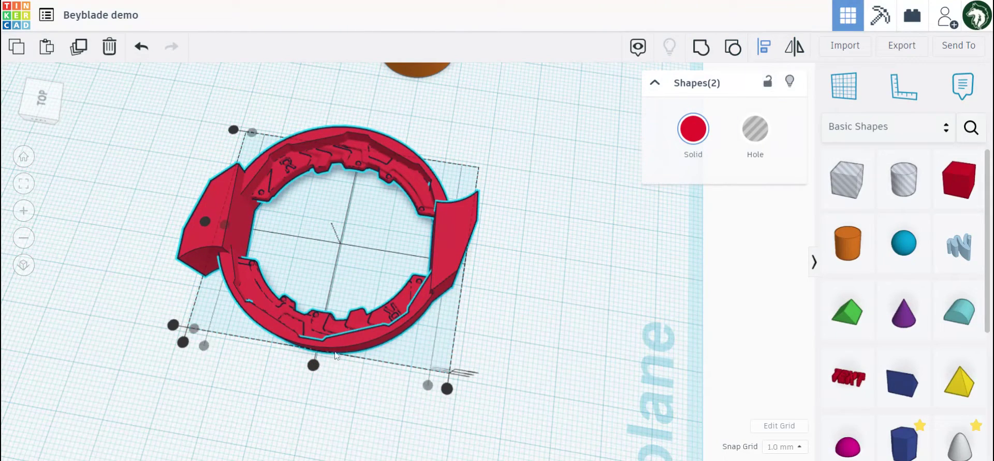
pyautogui.click(313, 365)
pyautogui.click(208, 222)
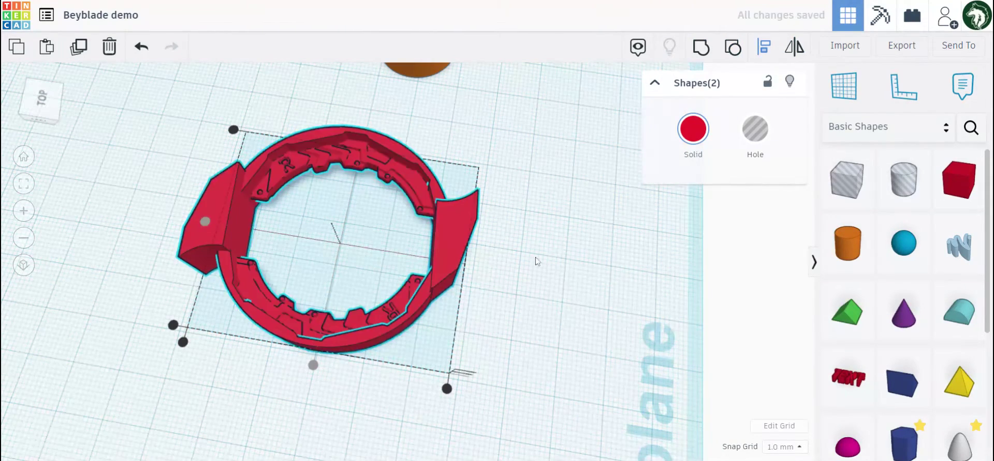
pyautogui.click(569, 263)
# Duplicate the grouped fin pair in place on the ring.
pyautogui.moveTo(569, 263); pyautogui.dragTo(295, 376, button='right')
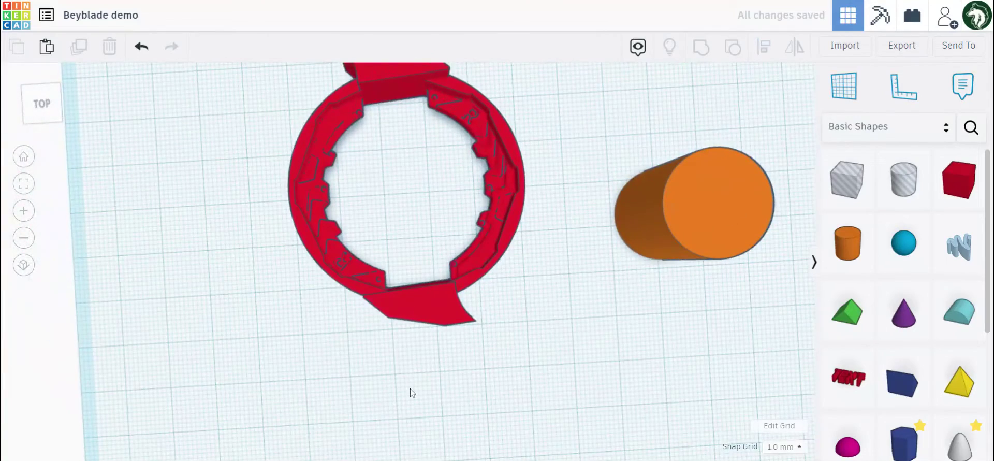
pyautogui.click(373, 307)
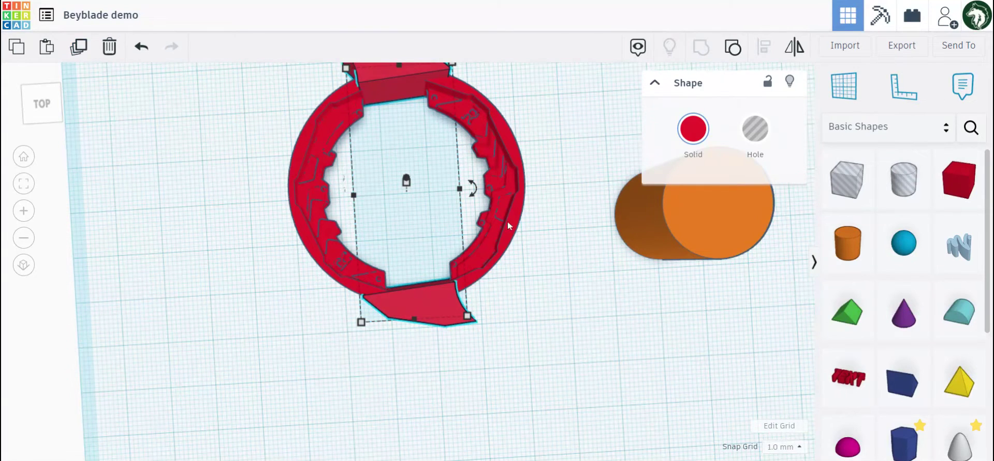
pyautogui.click(79, 48)
pyautogui.click(521, 239)
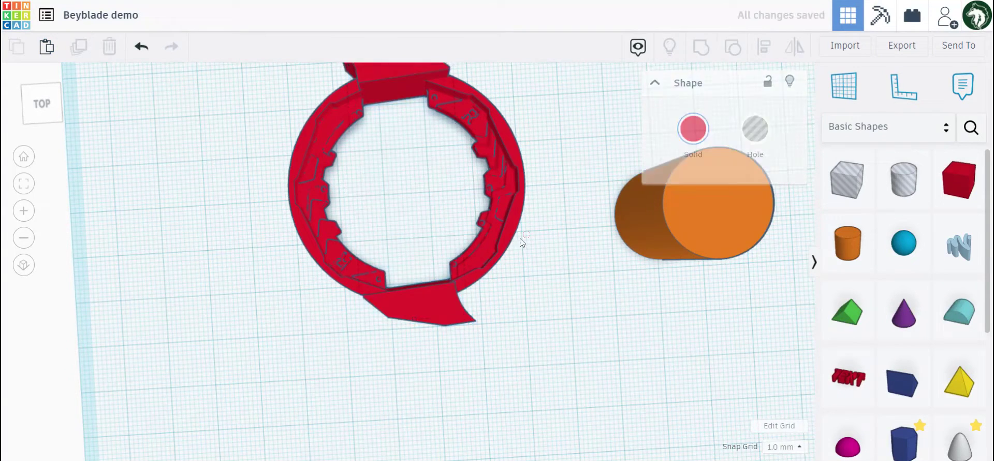
# Move the duplicated fin pair off the original, and undo that move.
pyautogui.moveTo(417, 301); pyautogui.dragTo(354, 279)
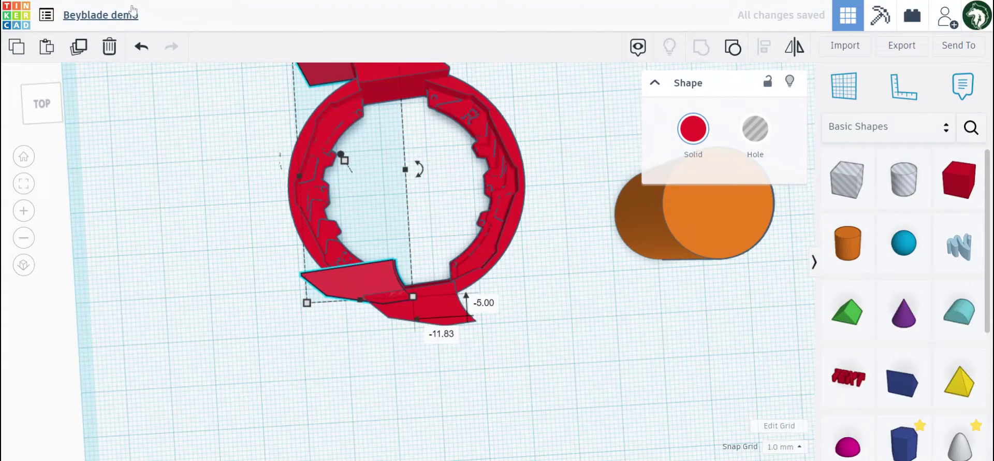
pyautogui.click(141, 47)
pyautogui.click(548, 168)
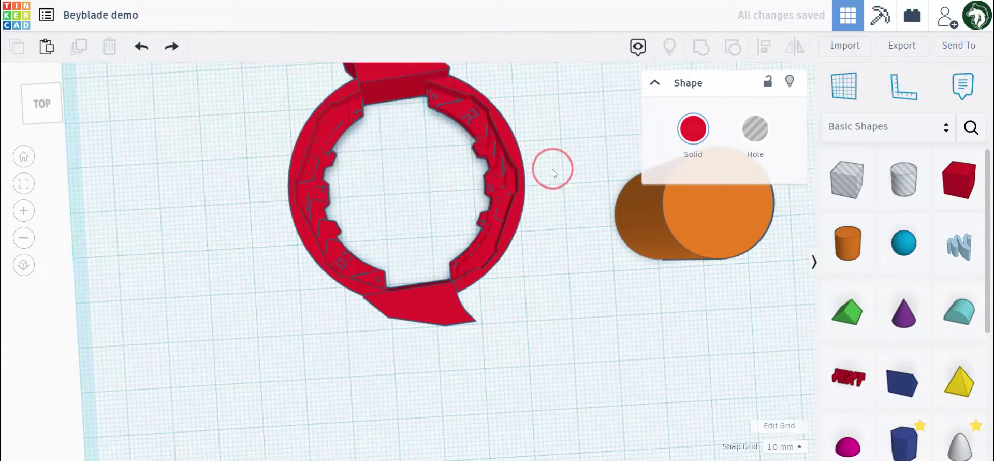
# Rotate the duplicated fin pair a quarter turn so four fins sit evenly around the ring.
pyautogui.click(442, 310)
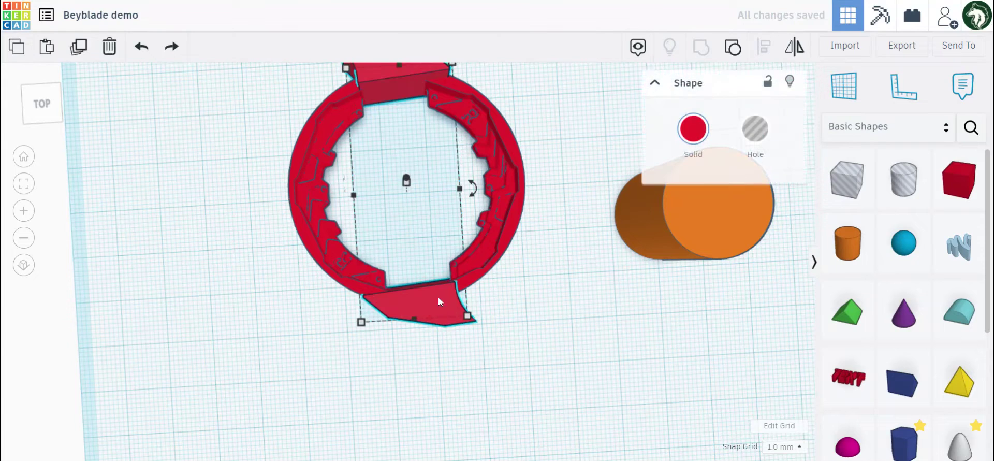
pyautogui.scroll(-1, 477, 201)
pyautogui.moveTo(471, 199); pyautogui.dragTo(426, 279)
pyautogui.click(530, 301)
pyautogui.moveTo(316, 322); pyautogui.dragTo(166, 321, button='right')
pyautogui.moveTo(582, 253); pyautogui.dragTo(525, 254, button='right')
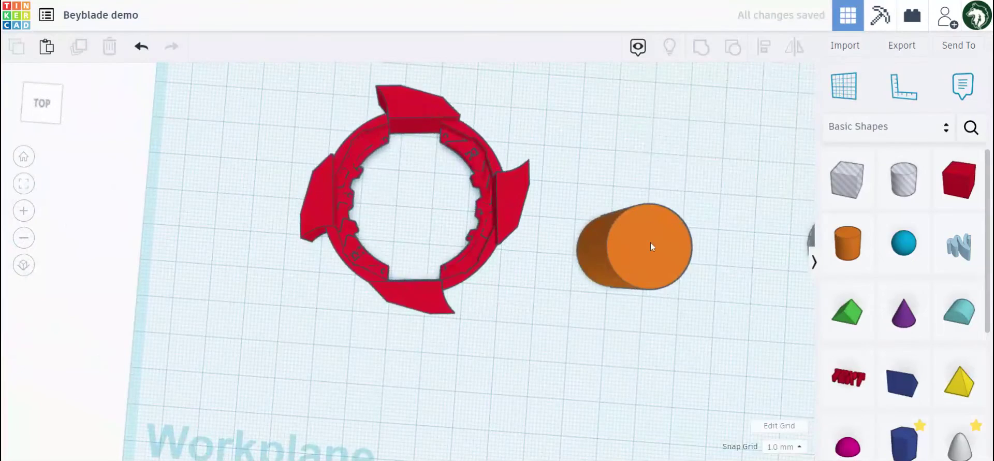
# Try the orange cylinder at different spots on the workplane beside the ring.
pyautogui.moveTo(650, 246); pyautogui.dragTo(761, 373)
pyautogui.click(536, 329)
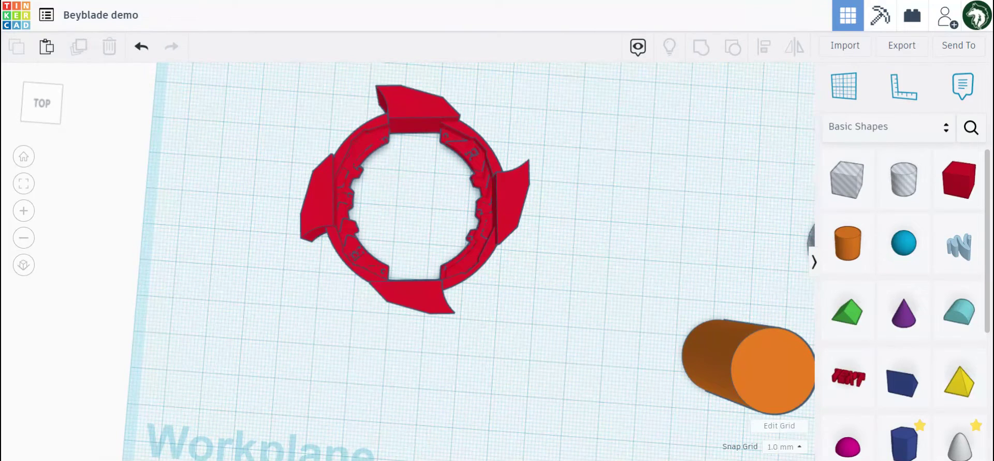
pyautogui.moveTo(772, 367); pyautogui.dragTo(580, 313)
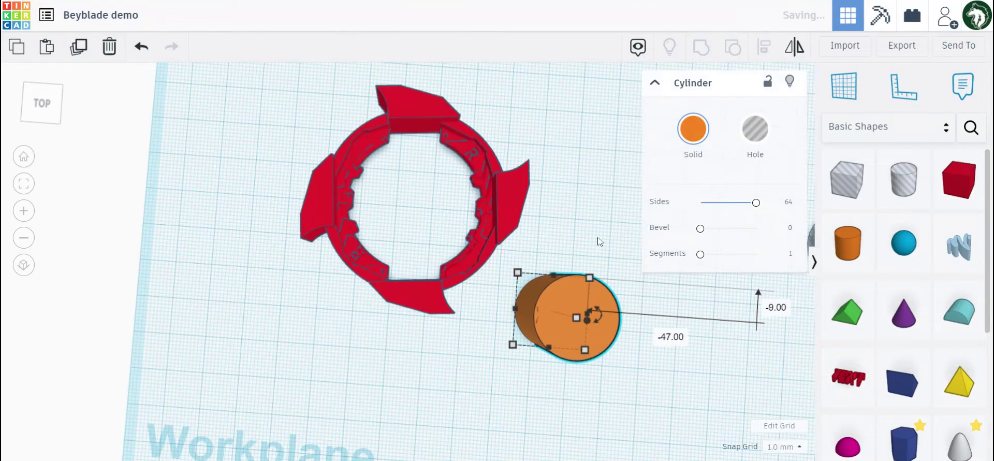
pyautogui.click(550, 231)
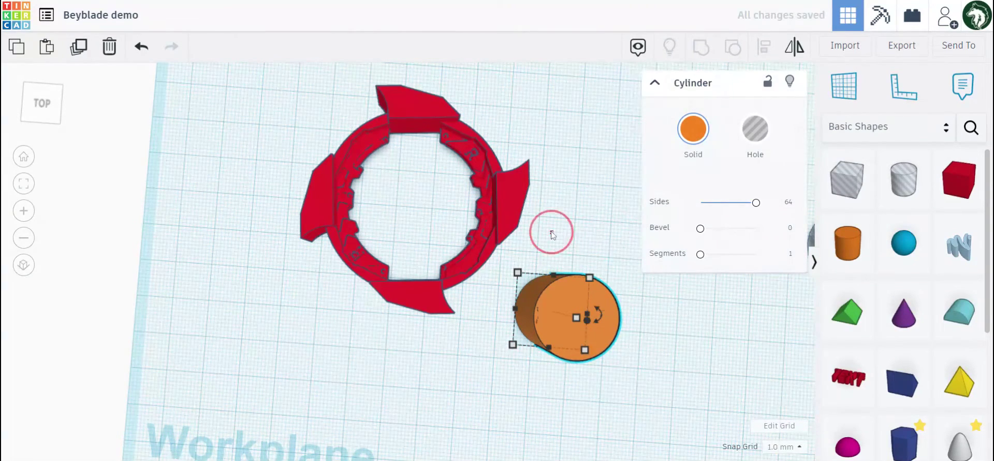
pyautogui.moveTo(589, 328); pyautogui.dragTo(745, 293)
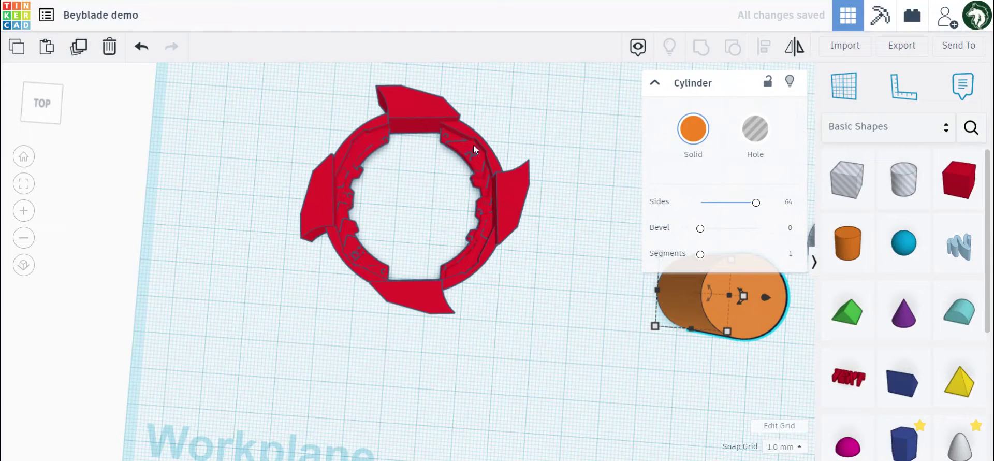
pyautogui.click(513, 210)
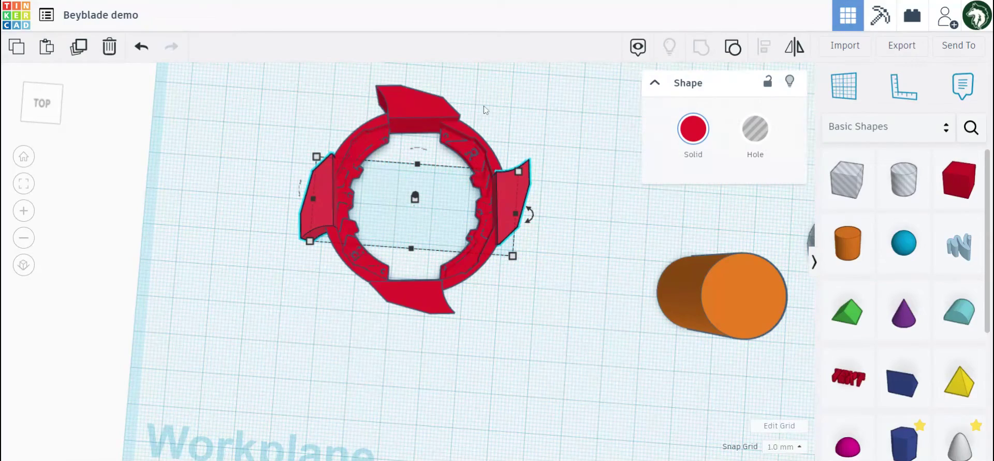
pyautogui.click(541, 299)
pyautogui.click(210, 328)
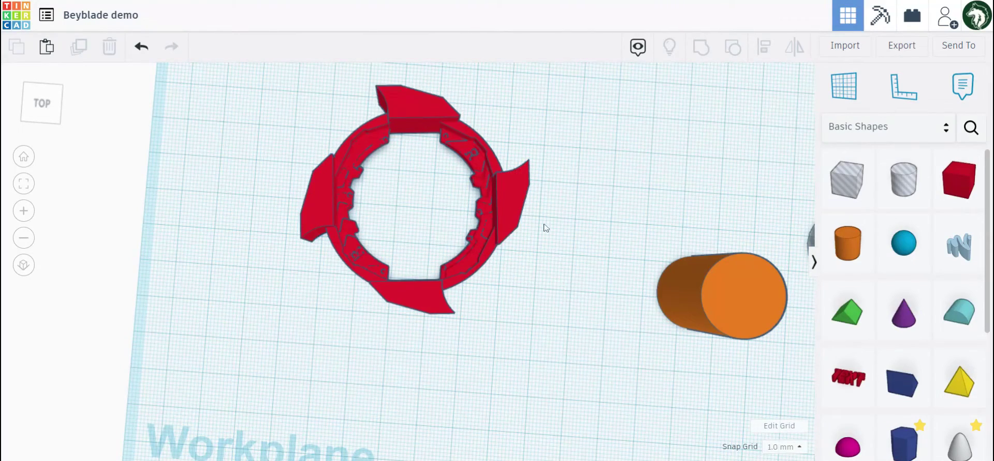
# Move the orange cylinder farther from the ring and bring the hole cylinder inward from the workplane's edge.
pyautogui.scroll(3, 547, 227)
pyautogui.moveTo(558, 238); pyautogui.dragTo(649, 254, button='right')
pyautogui.scroll(-6, 649, 254)
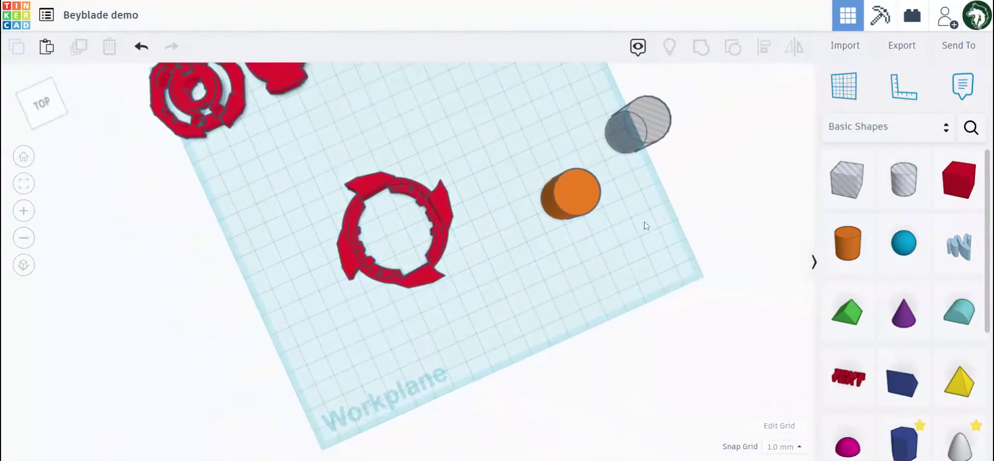
pyautogui.moveTo(574, 207); pyautogui.dragTo(653, 214)
pyautogui.moveTo(639, 120); pyautogui.dragTo(592, 129)
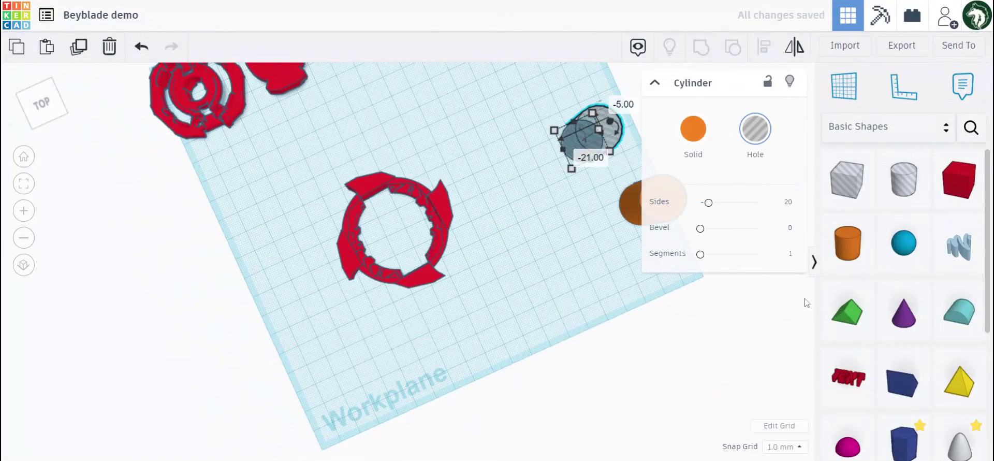
# Add a roof shape to the workplane and position it near the finned ring.
pyautogui.moveTo(833, 310); pyautogui.dragTo(519, 253)
pyautogui.moveTo(634, 285); pyautogui.dragTo(555, 322, button='right')
pyautogui.scroll(3, 553, 342)
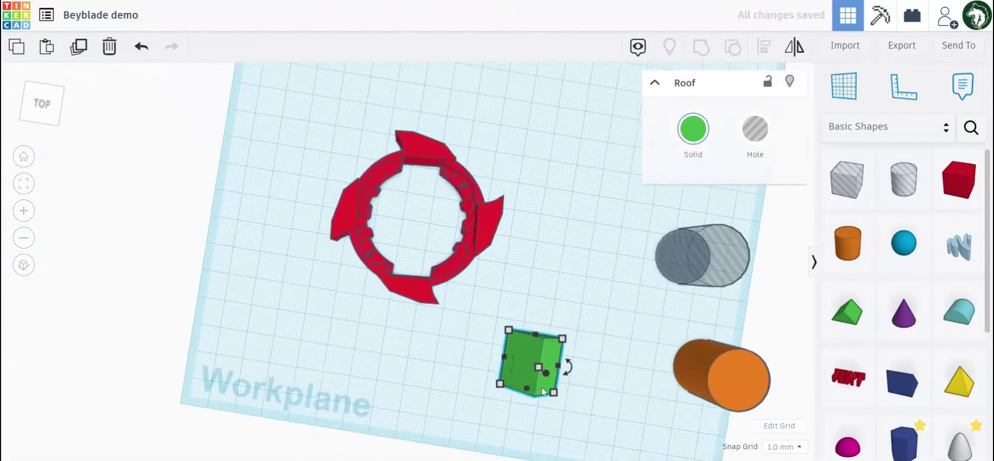
pyautogui.moveTo(536, 348); pyautogui.dragTo(524, 262)
# Rotate the roof upright so its triangular face points up, and raise it 5 mm onto the workplane.
pyautogui.scroll(-1, 585, 294)
pyautogui.moveTo(588, 295); pyautogui.dragTo(417, 237, button='right')
pyautogui.scroll(2, 422, 249)
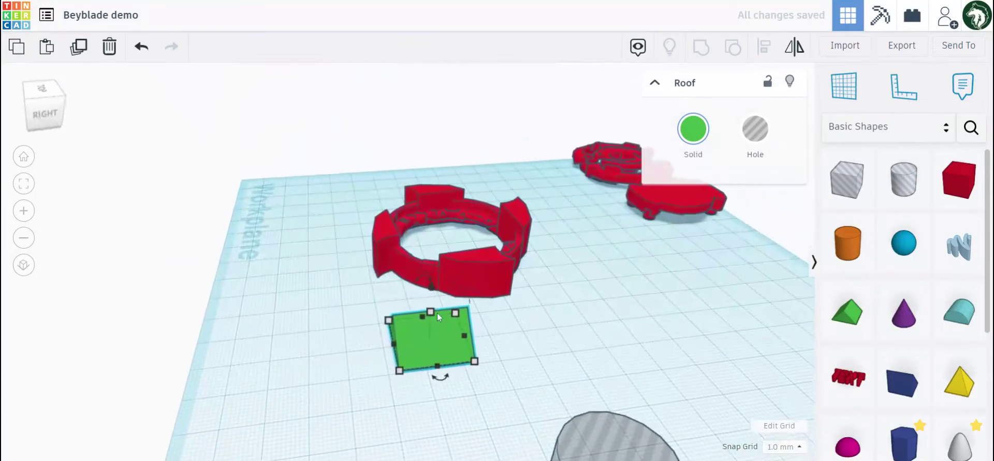
pyautogui.moveTo(427, 285); pyautogui.dragTo(389, 313)
pyautogui.moveTo(434, 275); pyautogui.dragTo(435, 256)
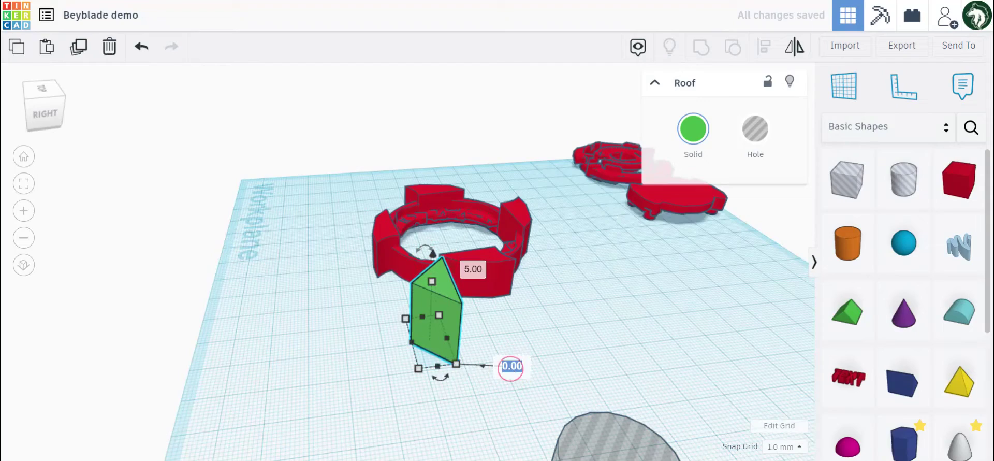
pyautogui.moveTo(487, 360); pyautogui.dragTo(415, 389, button='right')
pyautogui.click(413, 386)
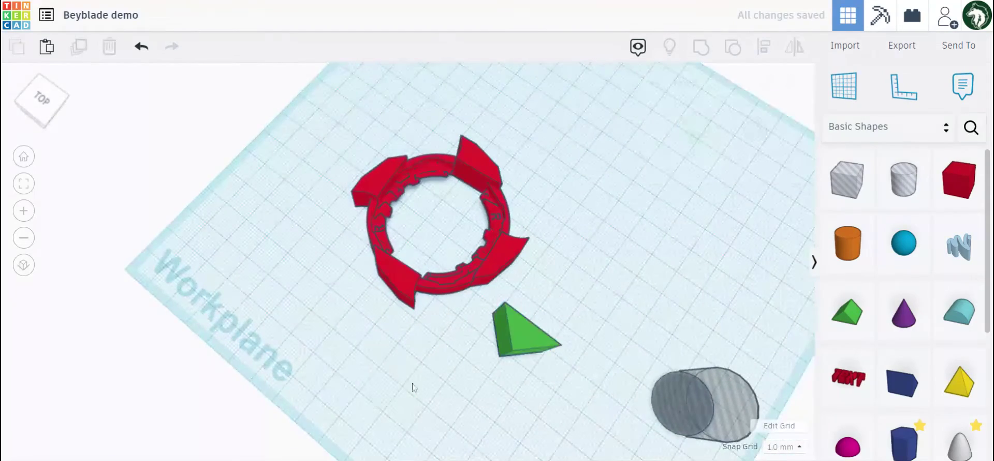
# Move the upright roof against the ring's rim beside a fin and resize it to 6 mm by 4 mm.
pyautogui.moveTo(510, 340); pyautogui.dragTo(338, 245)
pyautogui.moveTo(447, 214); pyautogui.dragTo(601, 324, button='right')
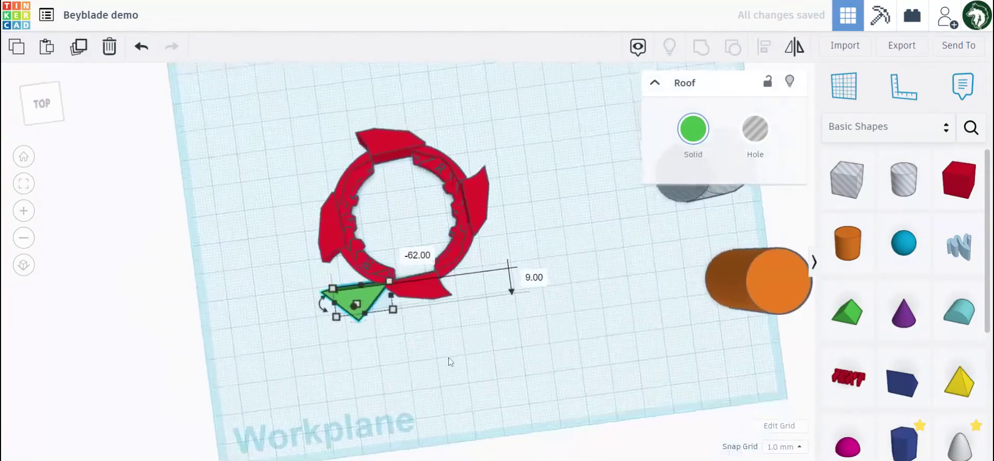
pyautogui.scroll(4, 442, 375)
pyautogui.moveTo(441, 383); pyautogui.dragTo(553, 325, button='middle')
pyautogui.moveTo(396, 270); pyautogui.dragTo(449, 271)
pyautogui.scroll(3, 561, 351)
pyautogui.moveTo(530, 341); pyautogui.dragTo(502, 324, button='right')
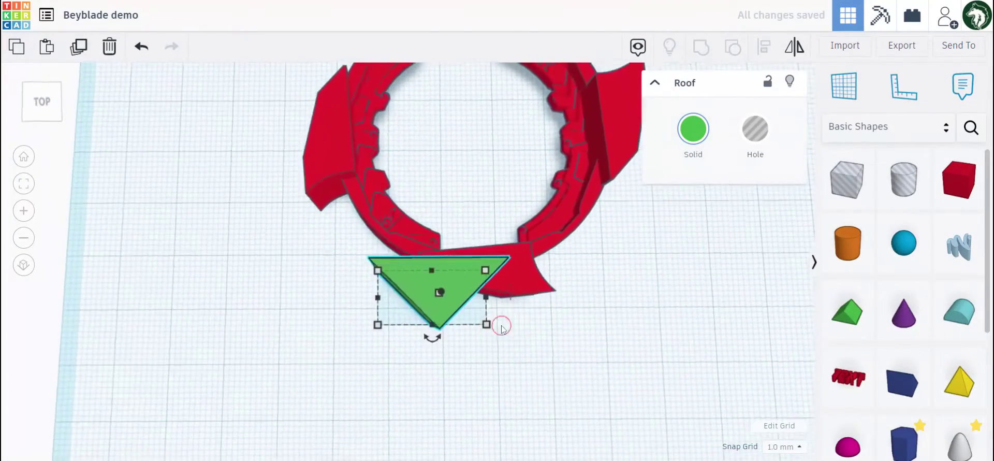
pyautogui.moveTo(486, 324); pyautogui.dragTo(413, 298)
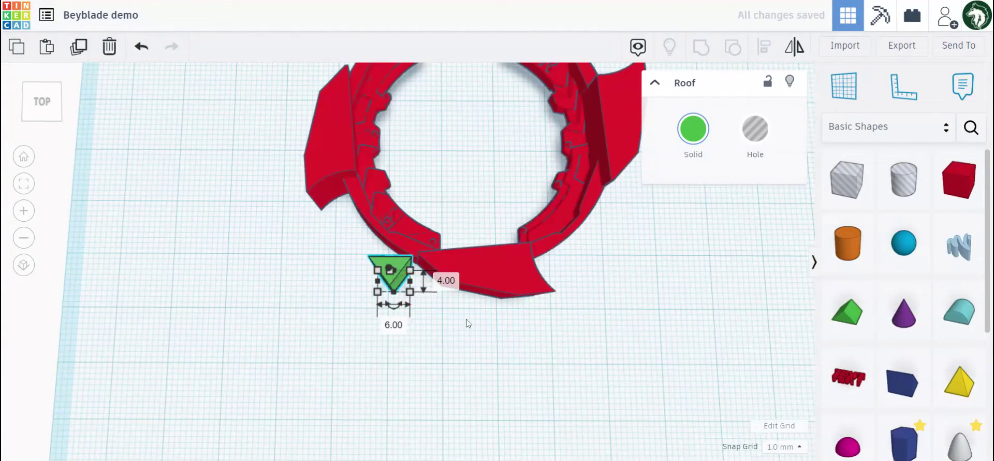
# Duplicate the small upright roof and offset the copy toward the ring so it overlaps the original.
pyautogui.click(42, 58)
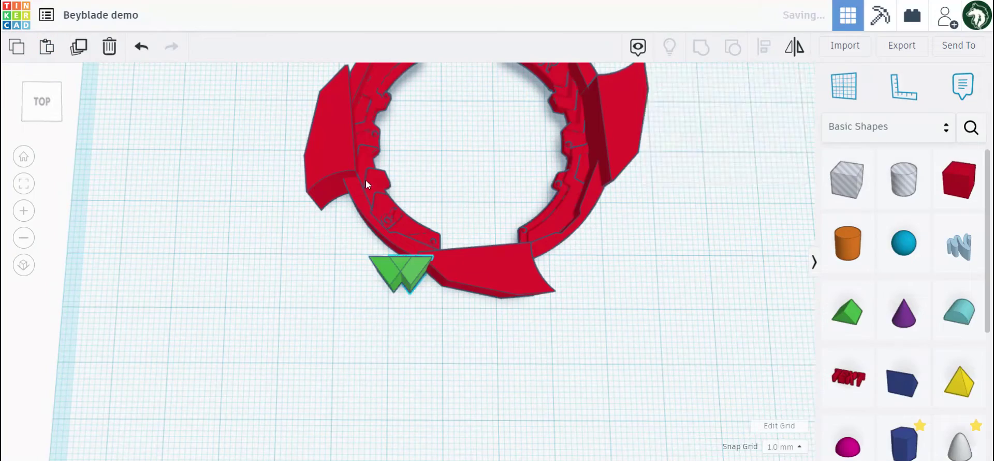
pyautogui.moveTo(398, 207); pyautogui.dragTo(311, 290, button='right')
pyautogui.click(384, 318)
pyautogui.scroll(3, 389, 290)
pyautogui.moveTo(390, 284); pyautogui.dragTo(396, 239)
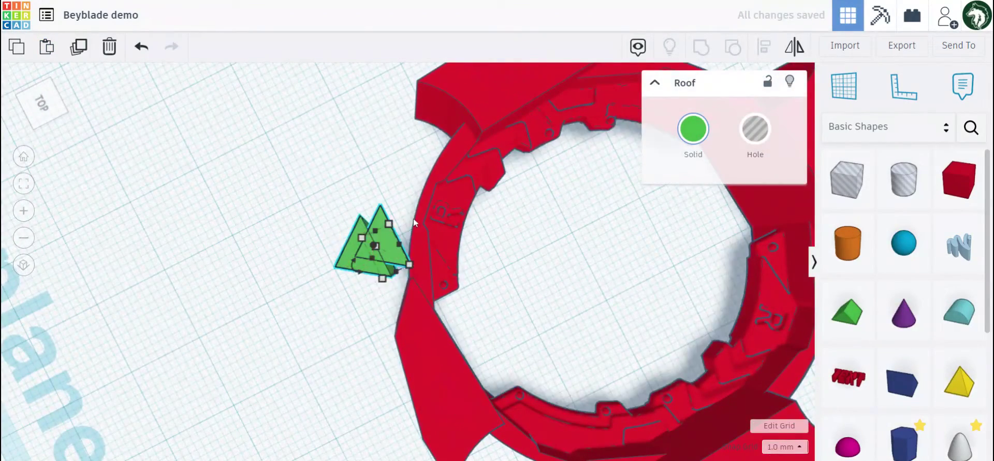
# Shorten the roof copy nearest the ring by raising its underside.
pyautogui.keyDown('shift'); pyautogui.click(348, 254); pyautogui.keyUp('shift')
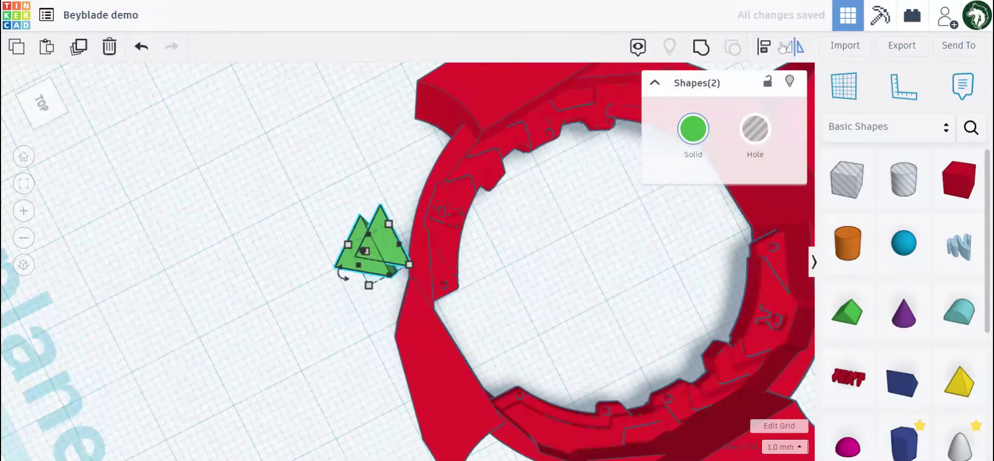
pyautogui.click(300, 334)
pyautogui.click(396, 255)
pyautogui.moveTo(422, 268); pyautogui.dragTo(420, 214, button='right')
pyautogui.moveTo(397, 264); pyautogui.dragTo(402, 206)
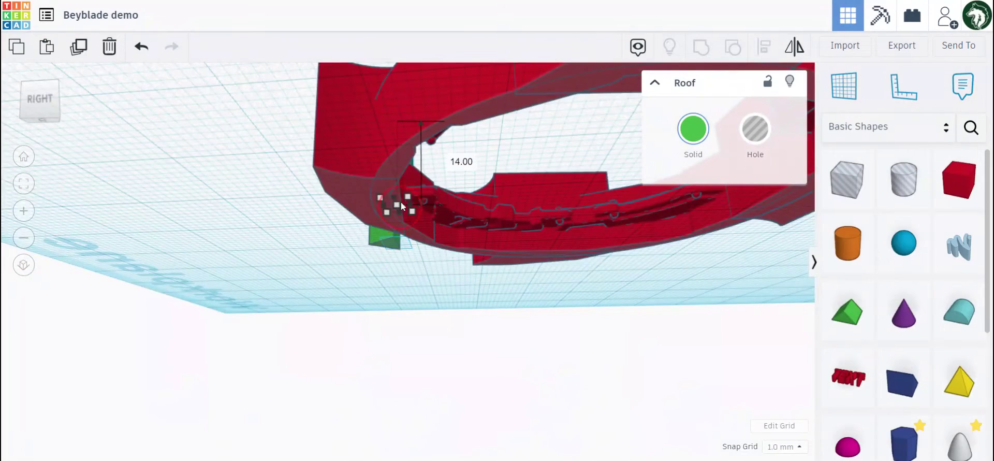
# Reduce the outer roof's height to 10 mm from its upper face.
pyautogui.moveTo(412, 184); pyautogui.dragTo(450, 155, button='right')
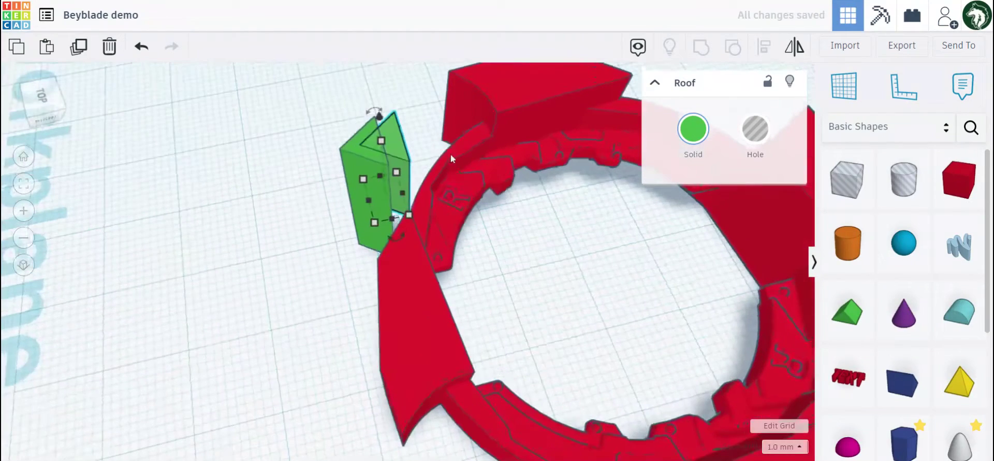
pyautogui.click(354, 172)
pyautogui.moveTo(364, 164); pyautogui.dragTo(362, 206)
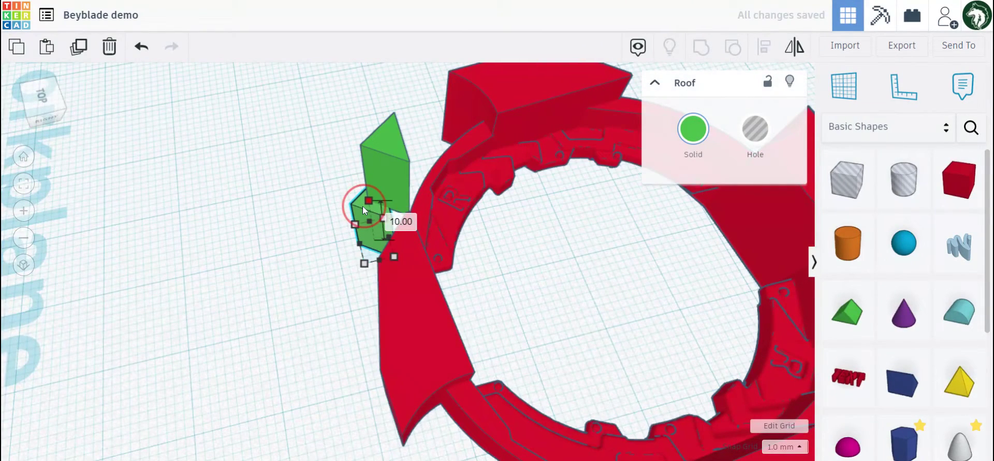
# Lower the raised roof copy by 1 mm so it sits 9 mm above the workplane.
pyautogui.click(404, 162)
pyautogui.moveTo(404, 162); pyautogui.dragTo(394, 92, button='right')
pyautogui.moveTo(385, 71); pyautogui.dragTo(387, 78)
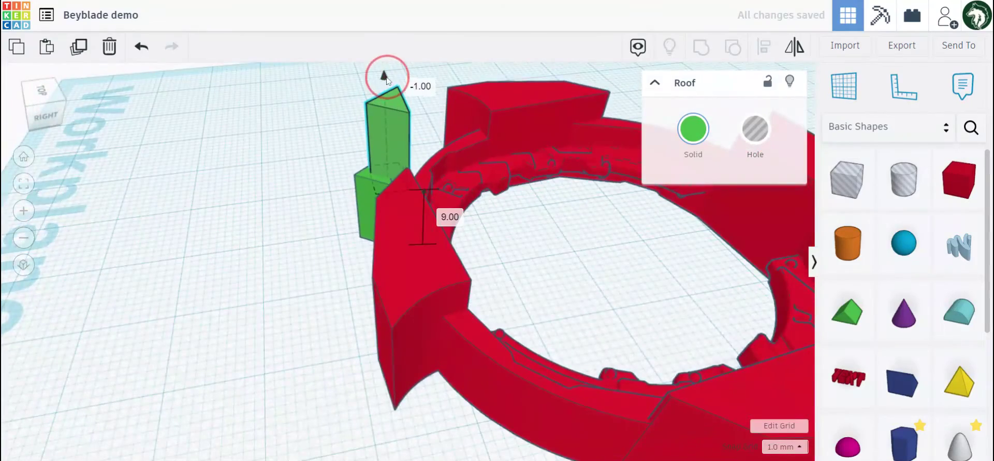
# Turn the raised roof copy into a hole and group it with the outer roof to cut a stepped notch.
pyautogui.moveTo(549, 98); pyautogui.dragTo(653, 173, button='right')
pyautogui.click(760, 135)
pyautogui.moveTo(469, 242); pyautogui.dragTo(510, 275, button='right')
pyautogui.click(423, 364)
pyautogui.moveTo(423, 367); pyautogui.dragTo(386, 314, button='right')
pyautogui.click(384, 315)
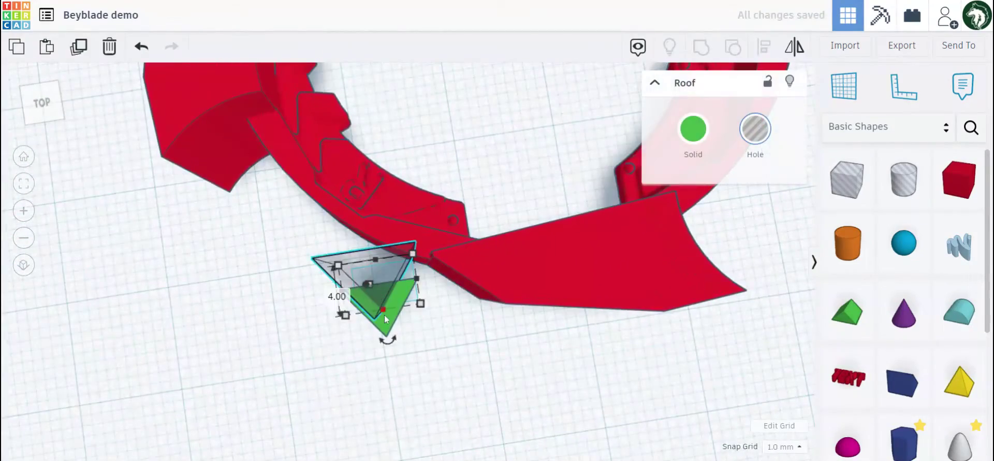
pyautogui.keyDown('shift'); pyautogui.click(406, 291); pyautogui.keyUp('shift')
pyautogui.click(705, 58)
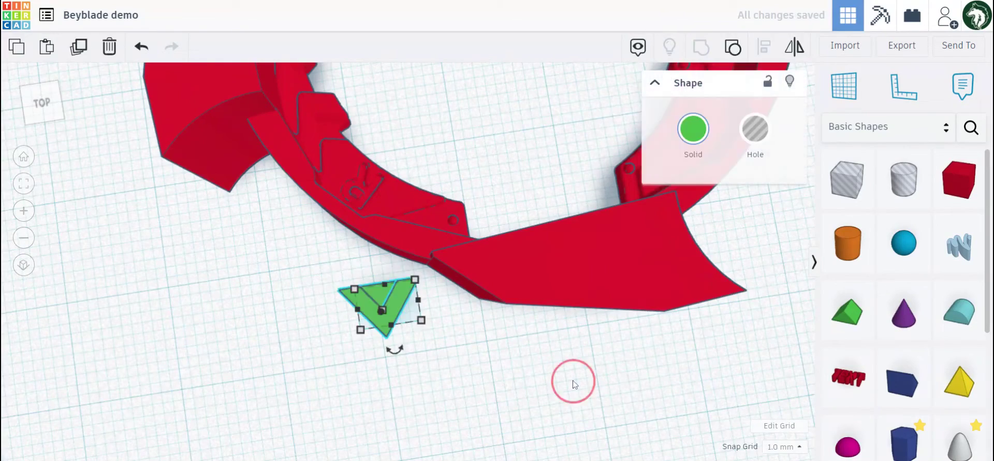
# Move the notched spike against the ring's outer edge beside a fin and rotate it to follow the ring's curve.
pyautogui.moveTo(573, 381); pyautogui.dragTo(371, 226, button='right')
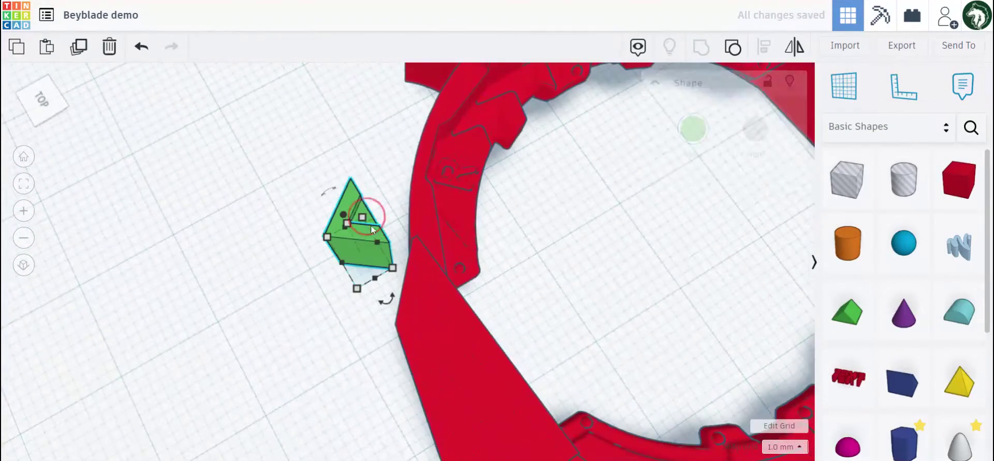
pyautogui.click(280, 312)
pyautogui.moveTo(283, 313); pyautogui.dragTo(520, 355, button='right')
pyautogui.moveTo(453, 310); pyautogui.dragTo(484, 282)
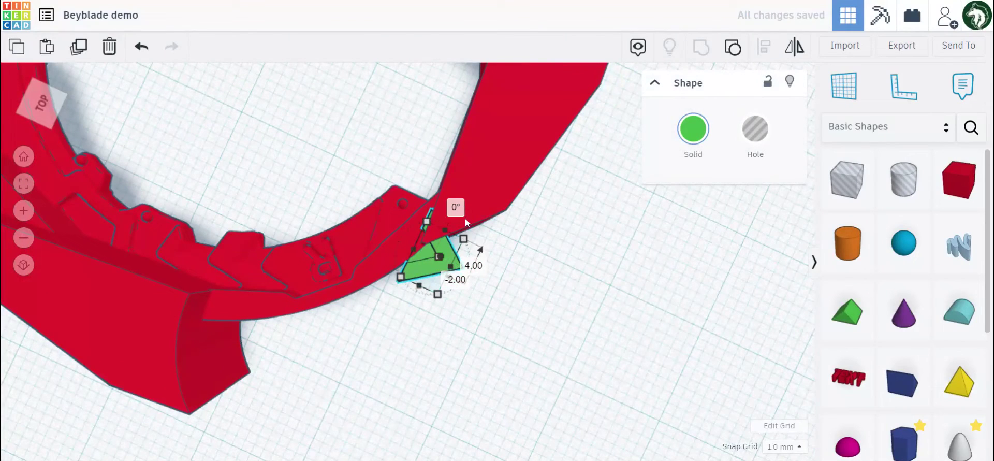
pyautogui.moveTo(465, 218); pyautogui.dragTo(537, 188)
pyautogui.click(632, 254)
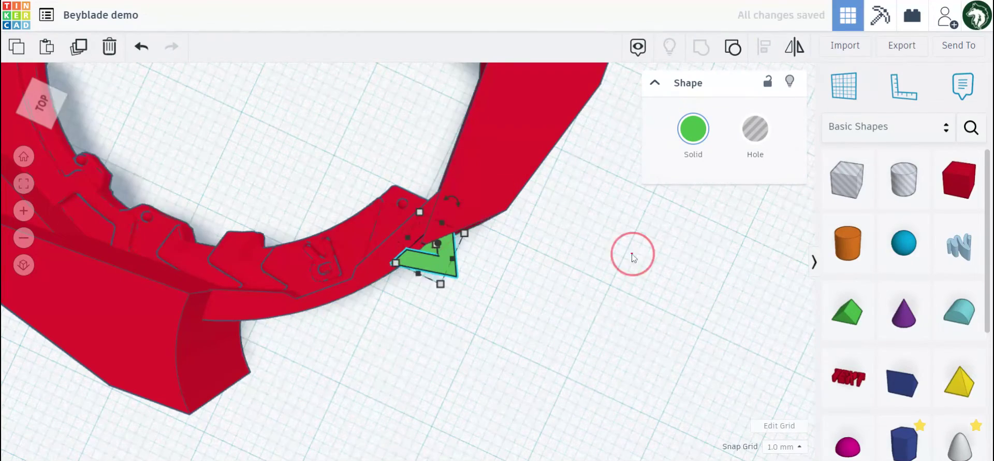
# Resize the notched spike to about 7.11 by 5.84 mm and adjust its position so it seats against the ring.
pyautogui.scroll(-3, 599, 251)
pyautogui.moveTo(597, 249); pyautogui.dragTo(497, 256, button='right')
pyautogui.click(422, 269)
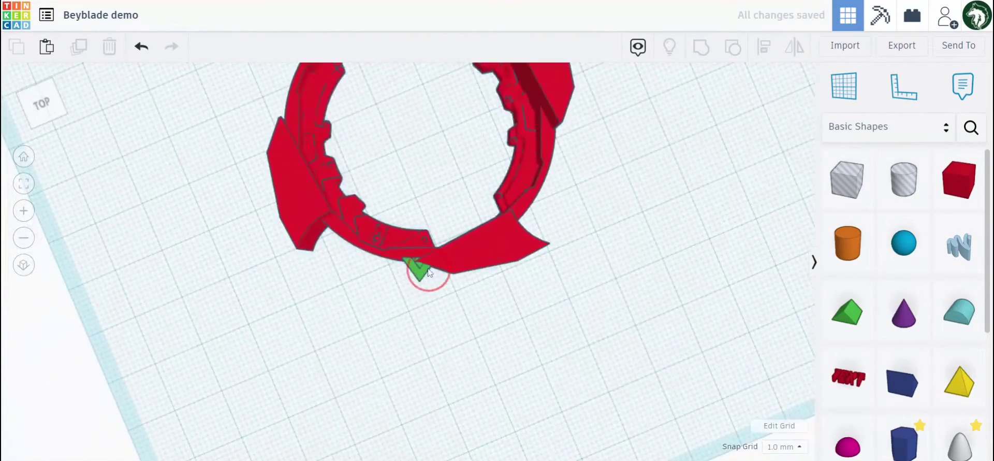
pyautogui.moveTo(408, 271); pyautogui.dragTo(448, 266)
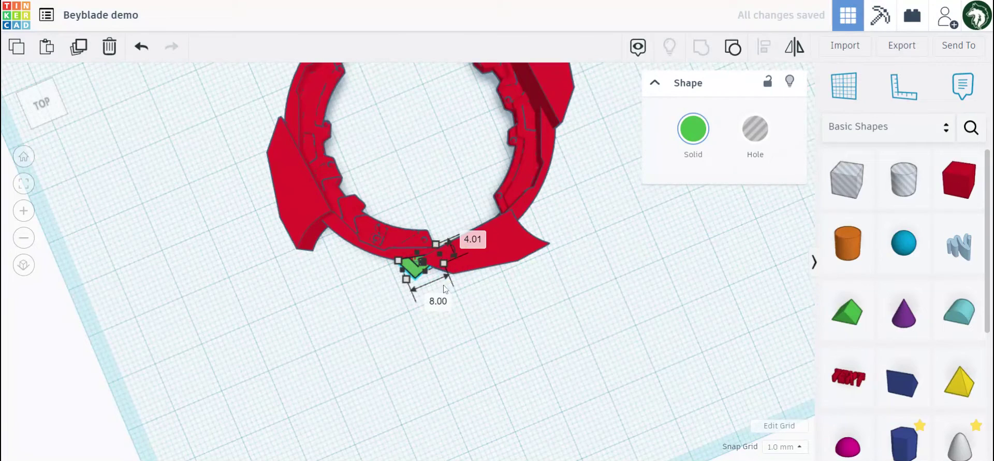
pyautogui.click(792, 45)
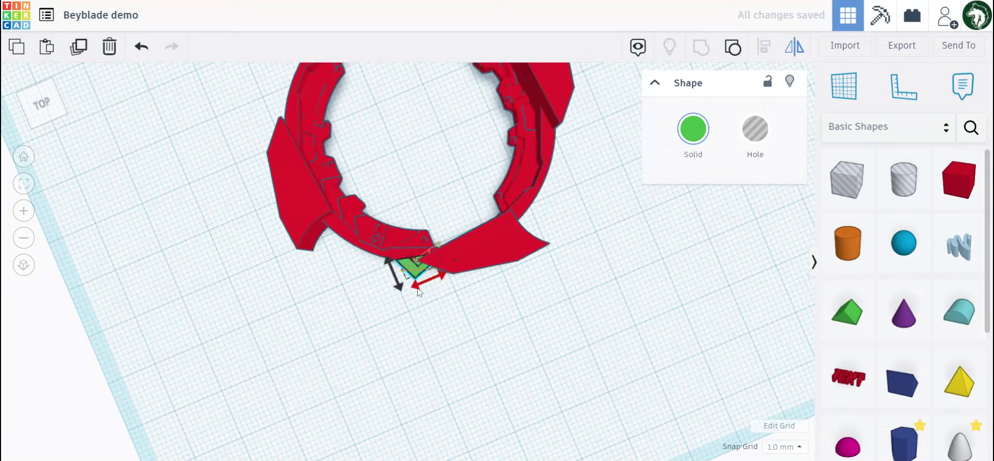
pyautogui.click(529, 316)
pyautogui.moveTo(419, 264)
pyautogui.mouseDown()
pyautogui.moveTo(417, 289)
pyautogui.moveTo(441, 280)
pyautogui.moveTo(435, 272)
pyautogui.moveTo(464, 301)
pyautogui.moveTo(424, 272)
pyautogui.mouseUp()
pyautogui.click(492, 284)
pyautogui.click(417, 270)
pyautogui.scroll(3, 416, 269)
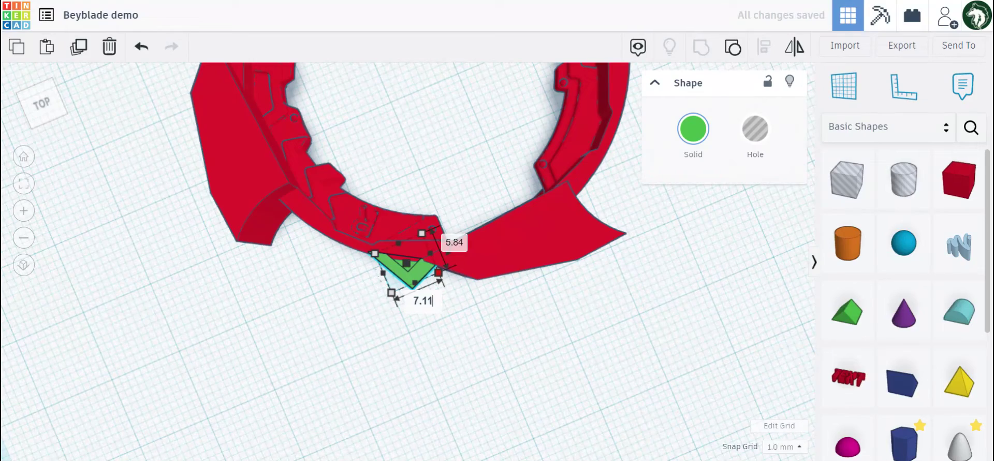
pyautogui.click(590, 328)
# Examine the whole ring from above to check how the spike sits between the fins.
pyautogui.scroll(-5, 647, 205)
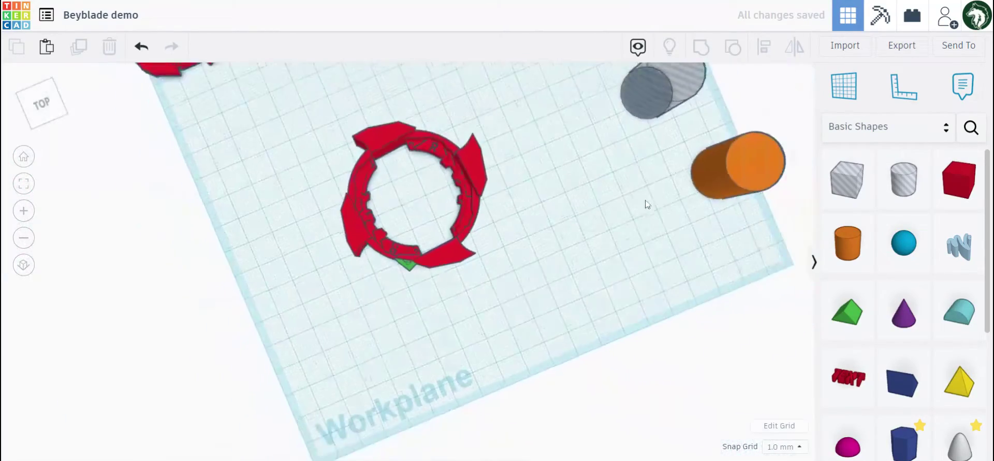
pyautogui.moveTo(646, 201); pyautogui.dragTo(311, 353, button='right')
pyautogui.scroll(5, 384, 327)
pyautogui.moveTo(545, 296); pyautogui.dragTo(433, 271, button='right')
pyautogui.scroll(1, 415, 267)
pyautogui.moveTo(574, 283); pyautogui.dragTo(742, 181, button='middle')
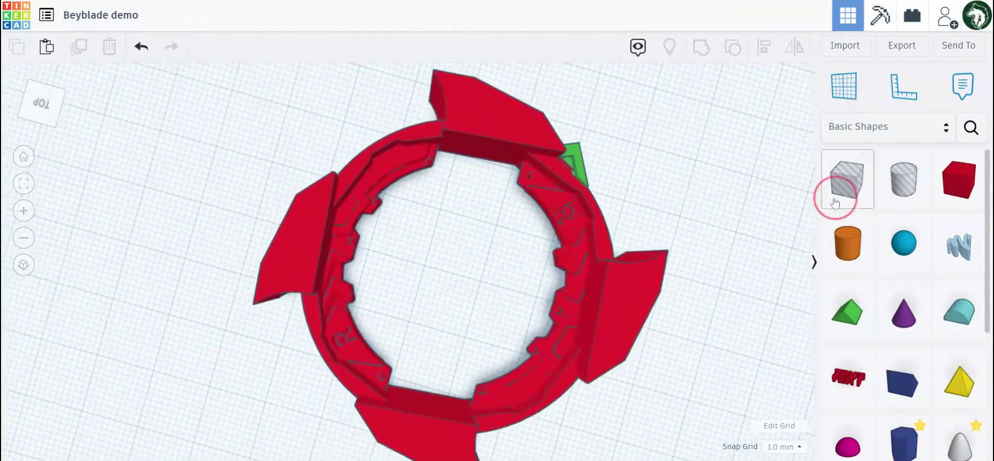
pyautogui.moveTo(835, 202); pyautogui.dragTo(696, 236, button='right')
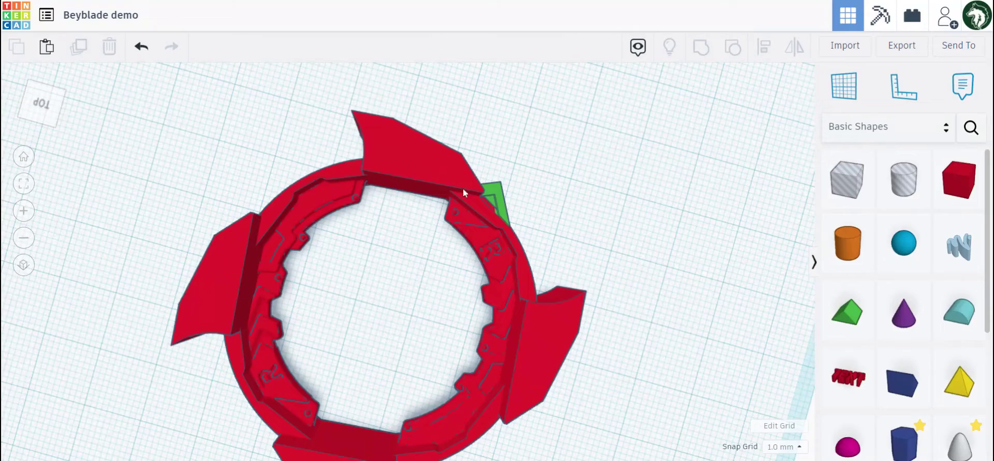
# Duplicate the notched spike and place the copy on the opposite side of the ring, beside the facing fin.
pyautogui.click(495, 207)
pyautogui.moveTo(605, 211); pyautogui.dragTo(461, 230, button='right')
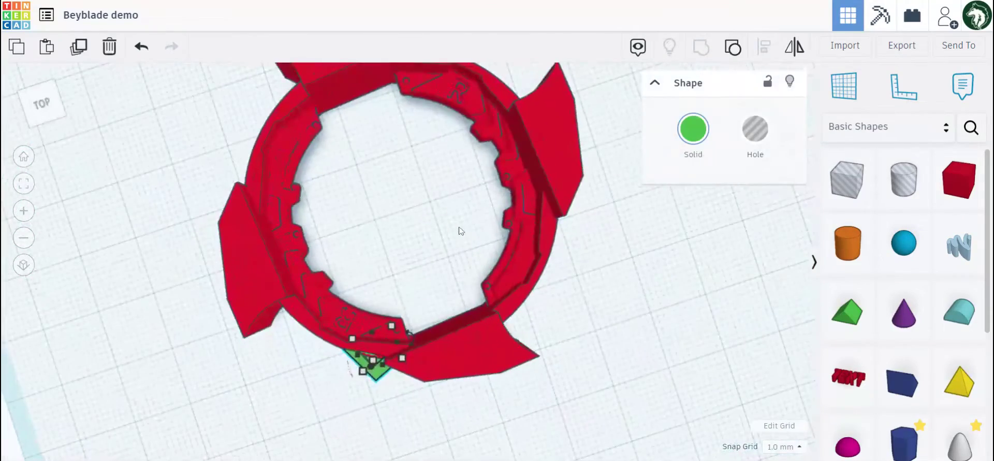
pyautogui.scroll(-3, 563, 254)
pyautogui.moveTo(511, 183); pyautogui.dragTo(549, 192, button='right')
pyautogui.moveTo(589, 198); pyautogui.dragTo(557, 251, button='middle')
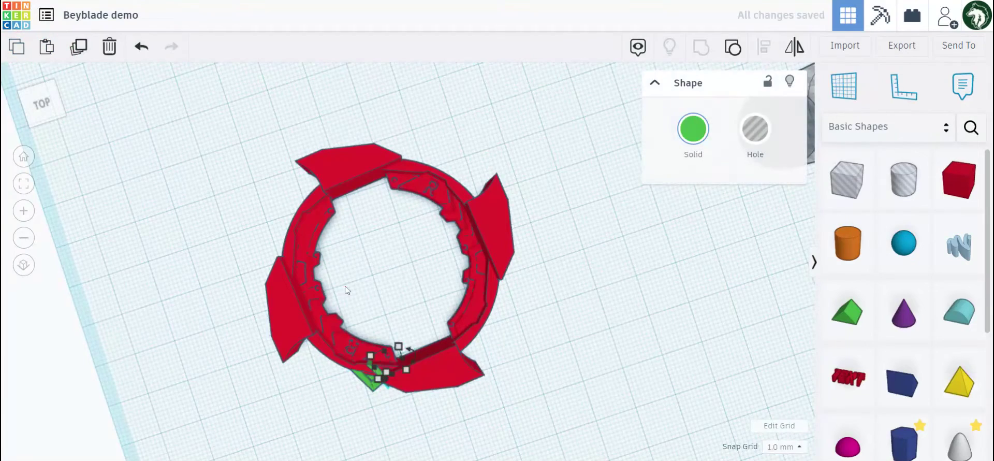
pyautogui.moveTo(377, 370); pyautogui.dragTo(396, 159)
pyautogui.moveTo(450, 157); pyautogui.dragTo(445, 220, button='middle')
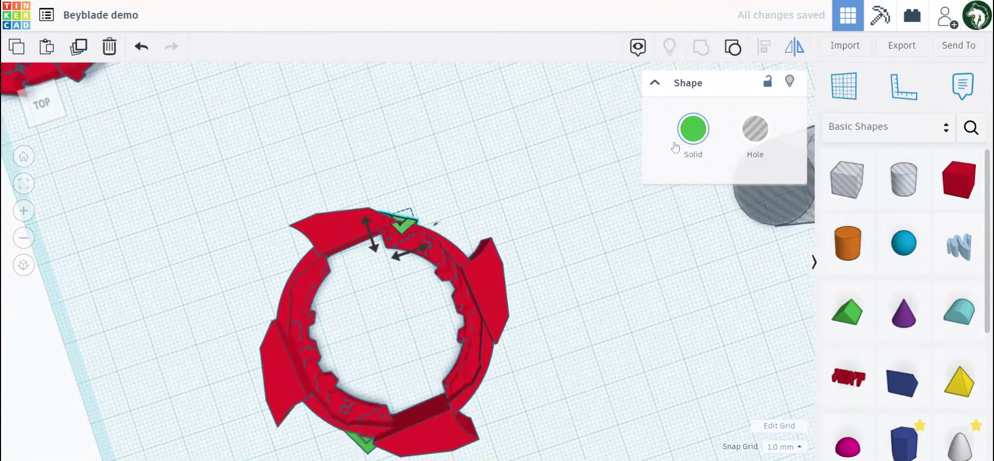
# Mirror the copied spike along both horizontal axes so its point faces outward from the ring.
pyautogui.click(398, 260)
pyautogui.click(372, 227)
pyautogui.click(447, 191)
# Nudge the copied spike slightly so it sits tight against the ring beside the fin.
pyautogui.scroll(3, 442, 201)
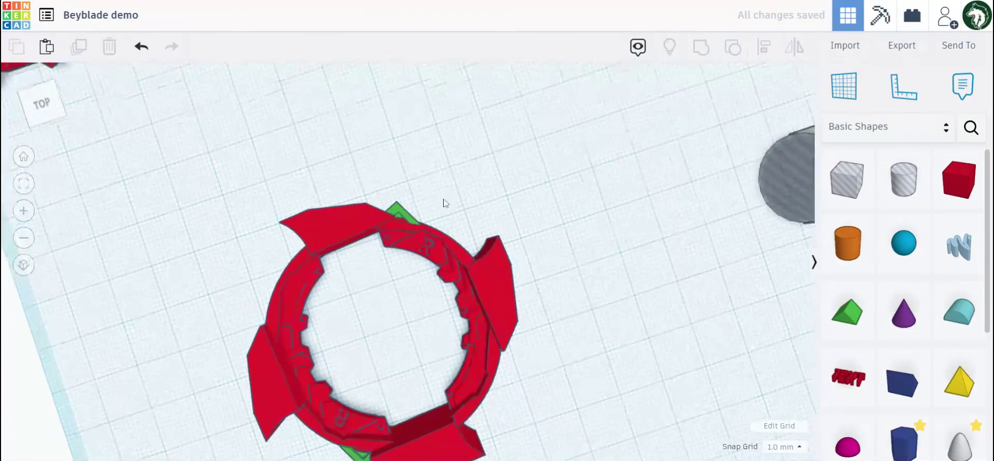
pyautogui.moveTo(442, 202); pyautogui.dragTo(321, 258, button='right')
pyautogui.scroll(3, 370, 273)
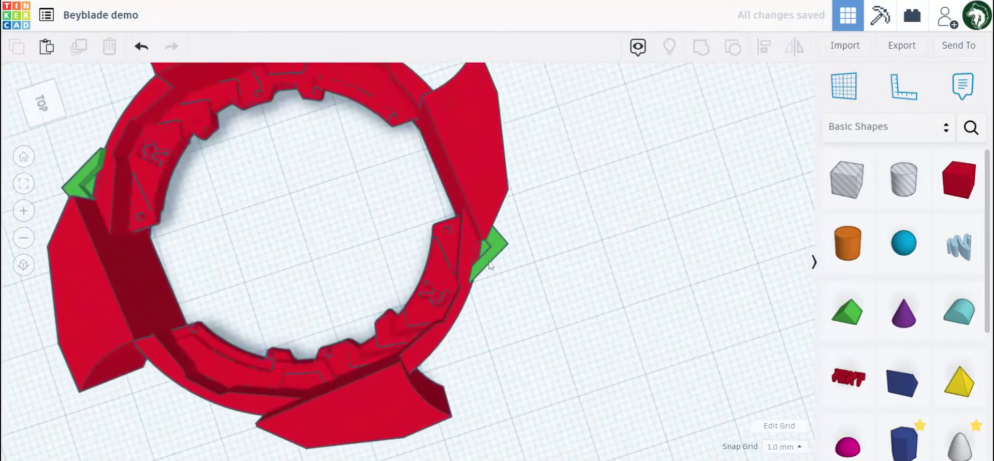
pyautogui.click(487, 255)
pyautogui.click(491, 250)
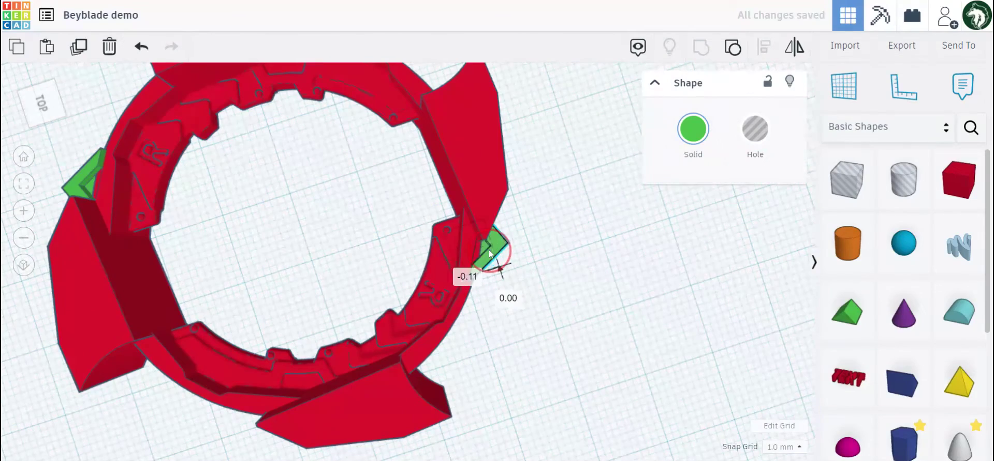
pyautogui.moveTo(492, 254); pyautogui.dragTo(557, 279, button='right')
pyautogui.scroll(3, 462, 276)
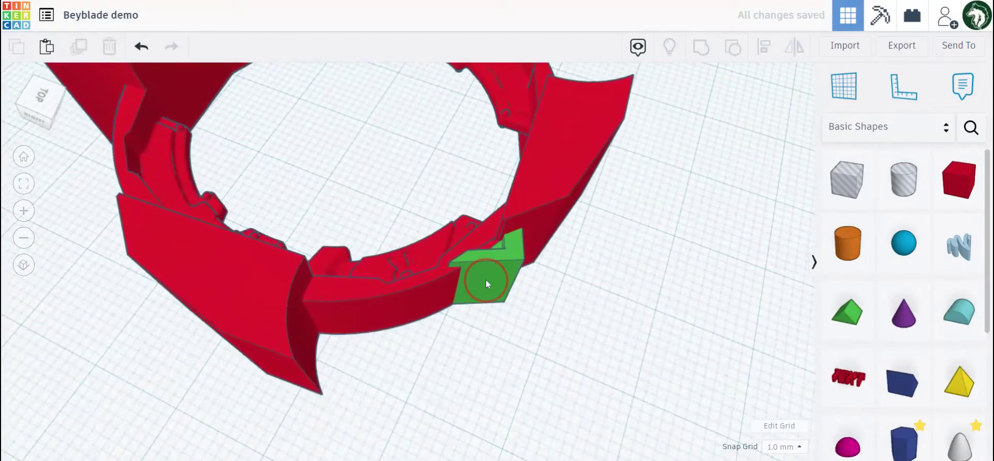
pyautogui.moveTo(486, 280); pyautogui.dragTo(480, 283)
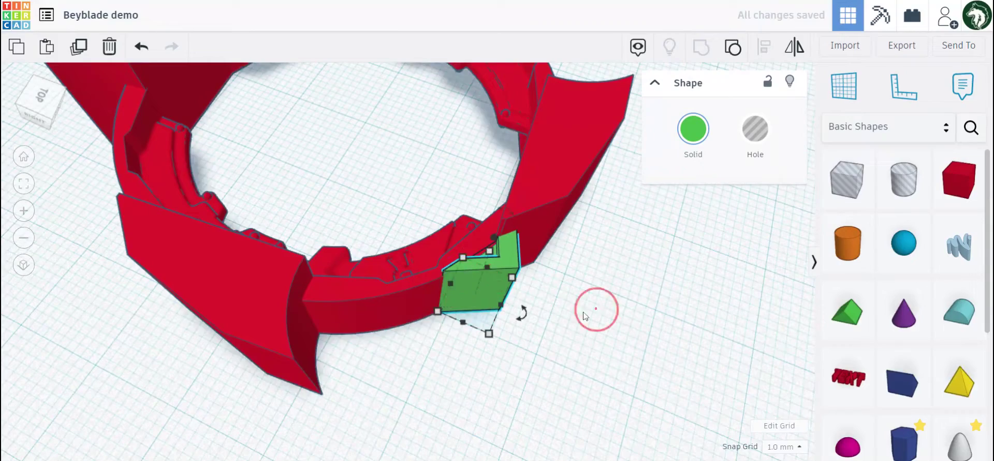
pyautogui.click(596, 309)
# Make the copied spike temporarily a hole to inspect its overlap with the ring, and restore it to solid.
pyautogui.moveTo(597, 310); pyautogui.dragTo(751, 381, button='right')
pyautogui.scroll(-2, 497, 260)
pyautogui.scroll(3, 459, 225)
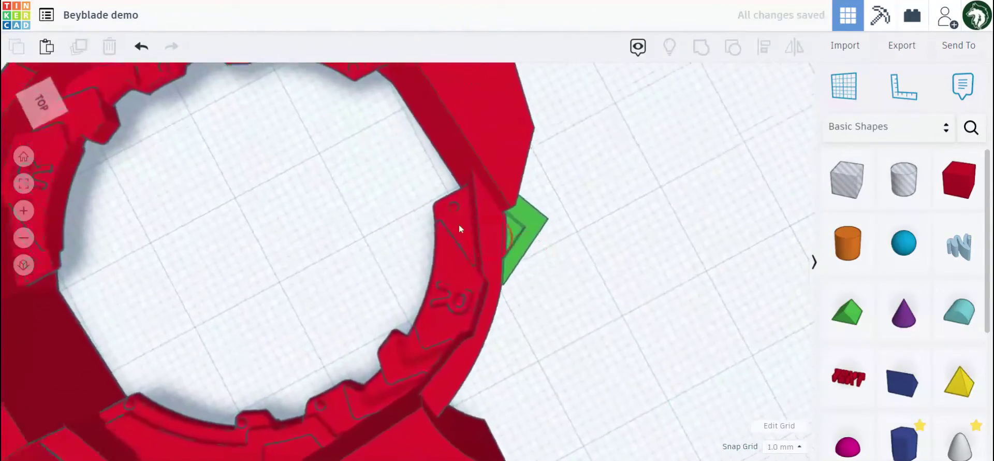
pyautogui.moveTo(459, 225); pyautogui.dragTo(373, 160, button='right')
pyautogui.moveTo(494, 244); pyautogui.dragTo(471, 303, button='right')
pyautogui.click(576, 227)
pyautogui.press('h')
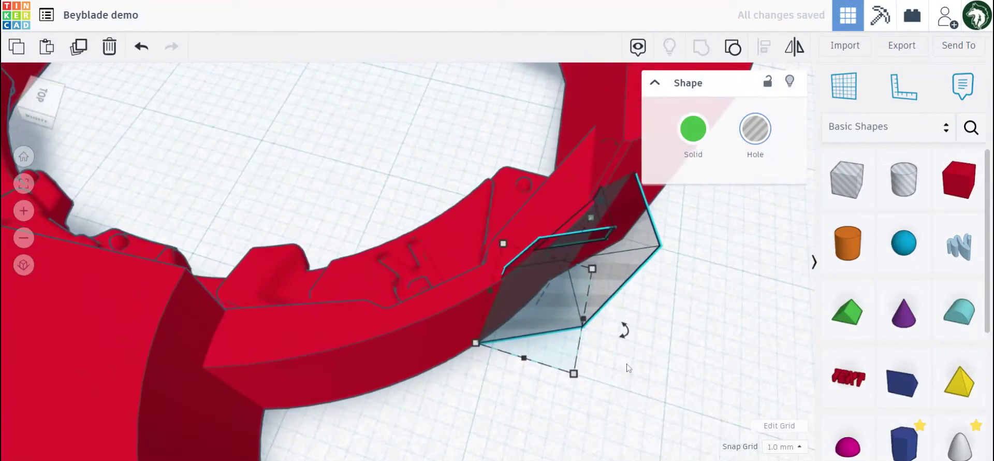
pyautogui.moveTo(628, 368); pyautogui.dragTo(639, 244, button='right')
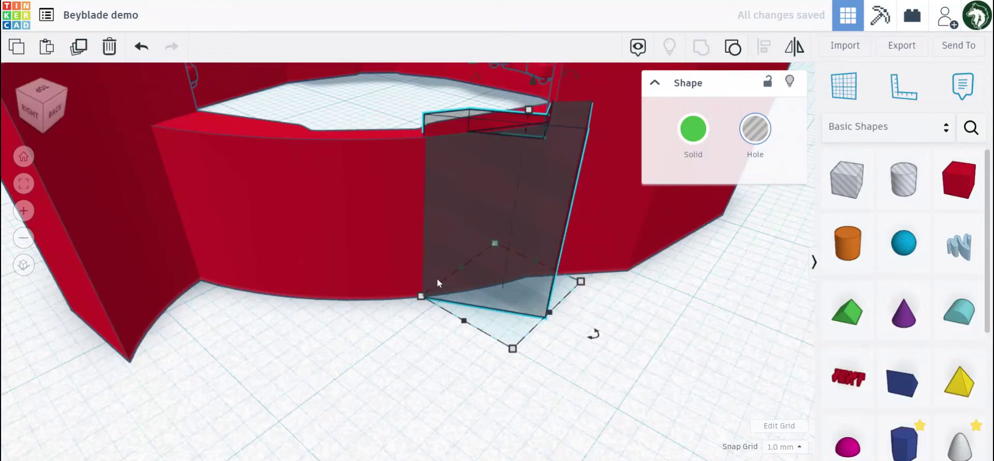
pyautogui.moveTo(432, 247); pyautogui.dragTo(554, 347, button='right')
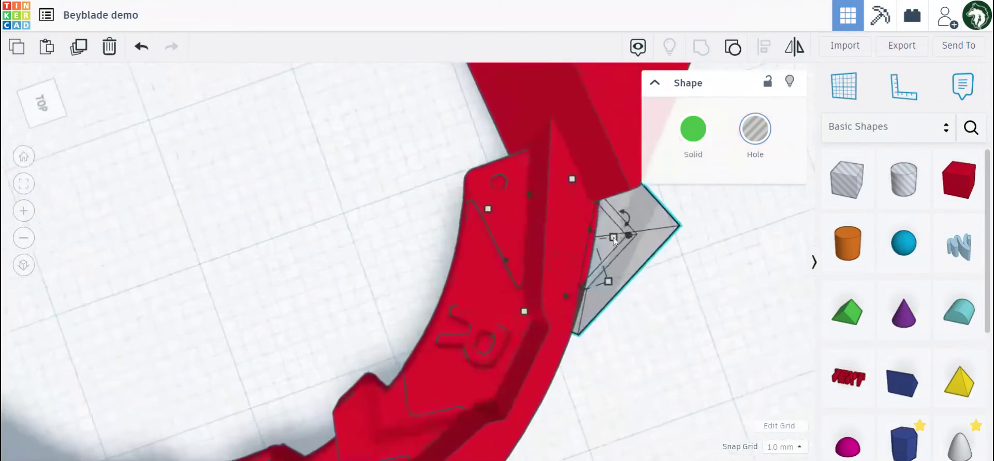
pyautogui.scroll(-3, 560, 331)
pyautogui.click(686, 139)
# Select both pairs of attack fins and recolor them green.
pyautogui.scroll(-1, 572, 316)
pyautogui.scroll(-2, 290, 231)
pyautogui.moveTo(290, 231); pyautogui.dragTo(363, 271, button='middle')
pyautogui.click(408, 267)
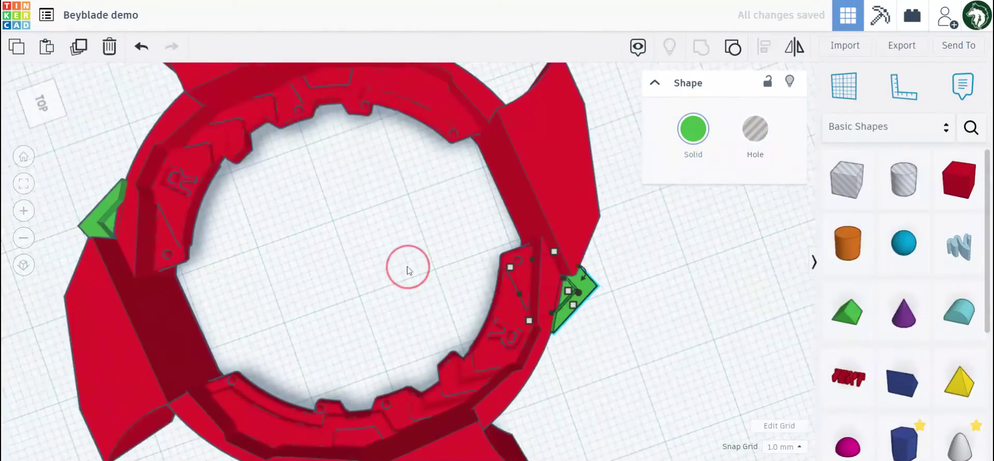
pyautogui.scroll(-3, 408, 268)
pyautogui.click(509, 253)
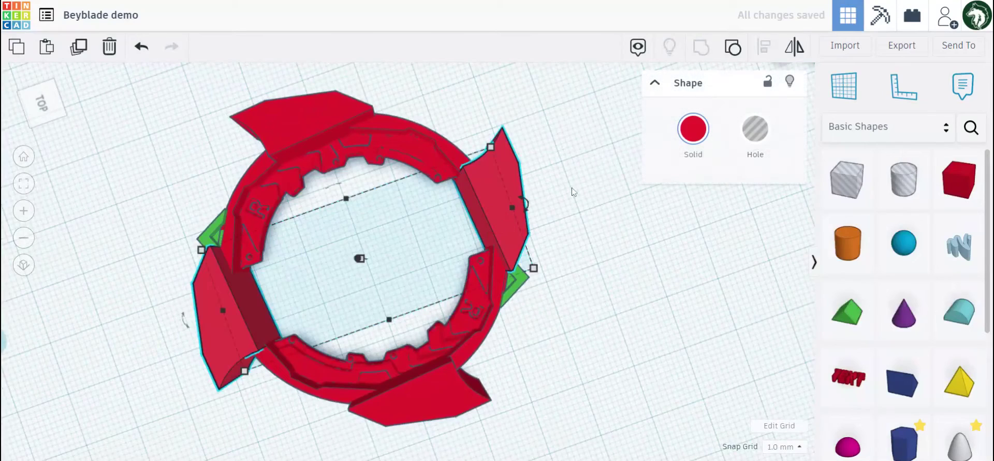
pyautogui.keyDown('shift'); pyautogui.click(321, 124); pyautogui.keyUp('shift')
pyautogui.click(696, 151)
pyautogui.click(748, 248)
pyautogui.click(662, 348)
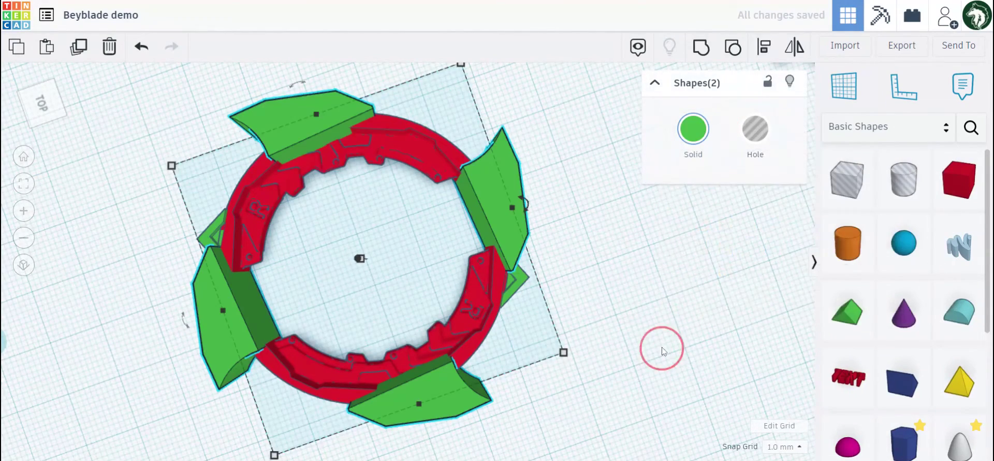
# Group the two opposite spikes into one shape.
pyautogui.click(513, 280)
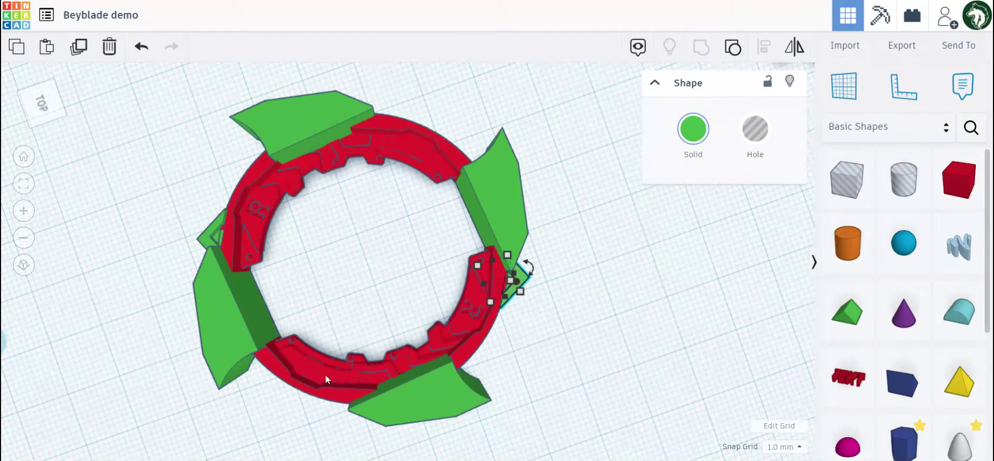
pyautogui.keyDown('shift'); pyautogui.click(216, 233); pyautogui.keyUp('shift')
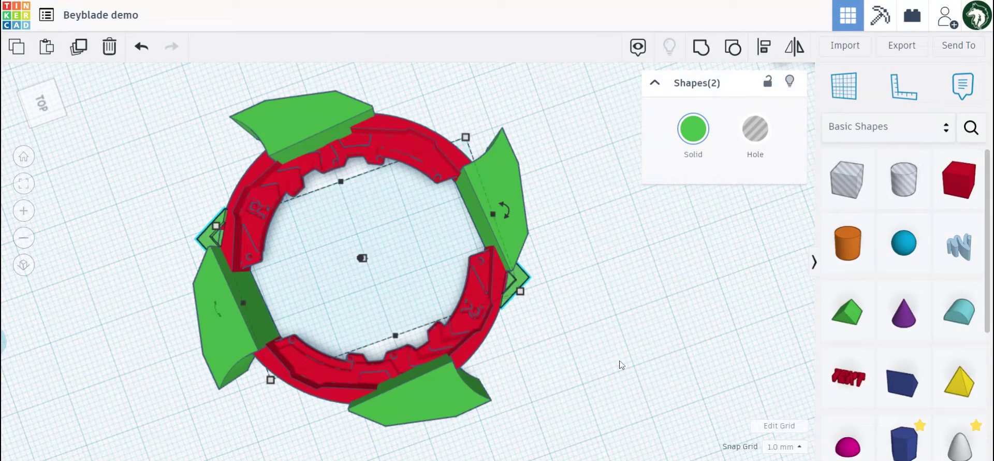
pyautogui.click(703, 58)
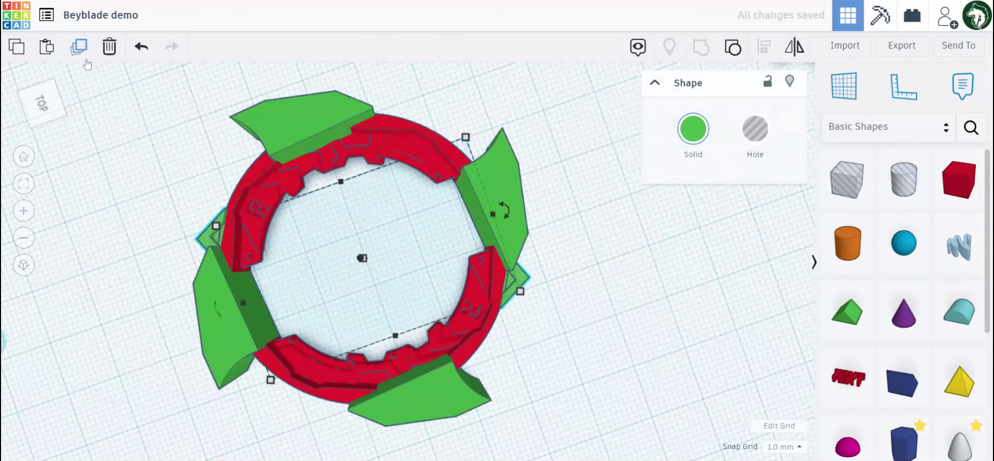
# Duplicate the spike pair and rotate the copy by 90° so every fin has a spike beside it.
pyautogui.moveTo(503, 210); pyautogui.dragTo(472, 152)
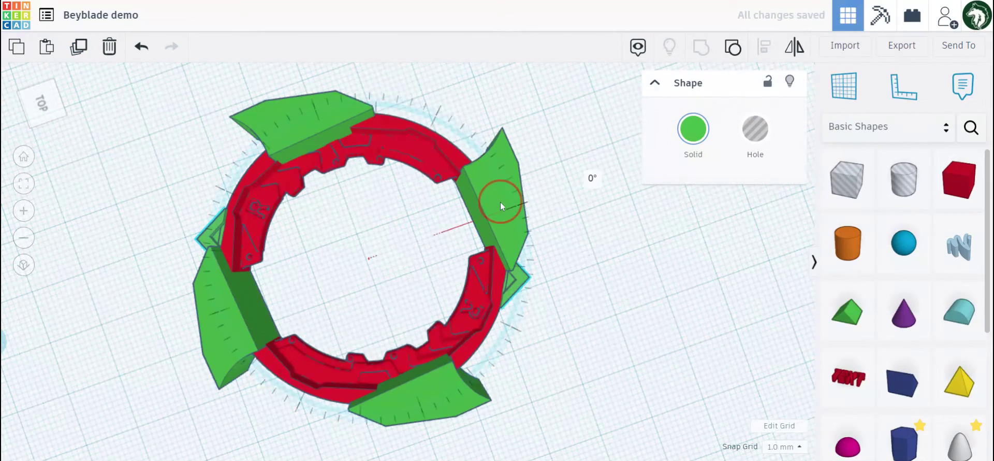
pyautogui.moveTo(500, 202); pyautogui.dragTo(500, 202)
pyautogui.click(590, 178)
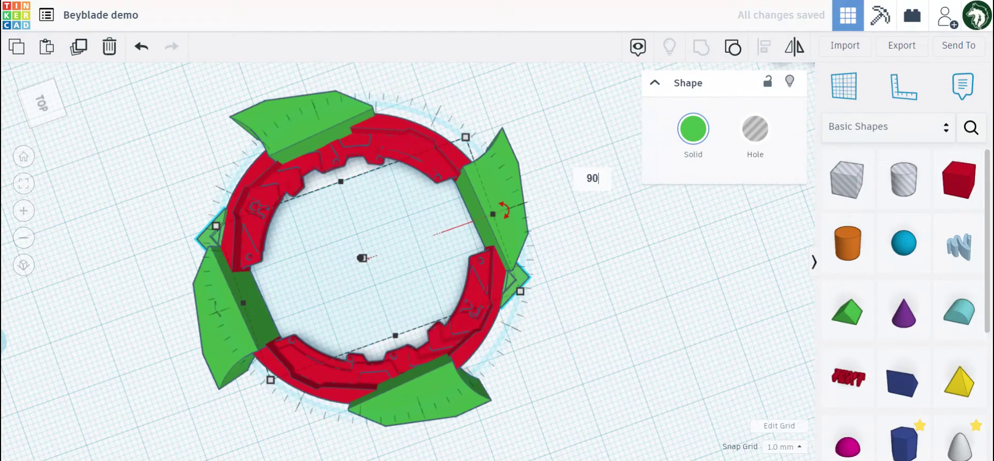
pyautogui.press('Return')
pyautogui.click(601, 210)
# Group the two pairs of attack fins into one shape.
pyautogui.moveTo(601, 210)
pyautogui.mouseDown(button='right')
pyautogui.moveTo(126, 95)
pyautogui.moveTo(413, 245)
pyautogui.moveTo(610, 250)
pyautogui.moveTo(445, 364)
pyautogui.moveTo(513, 310)
pyautogui.moveTo(464, 179)
pyautogui.mouseUp(button='right')
pyautogui.scroll(-5, 421, 243)
pyautogui.click(446, 364)
pyautogui.keyDown('shift'); pyautogui.click(464, 180); pyautogui.keyUp('shift')
pyautogui.click(699, 48)
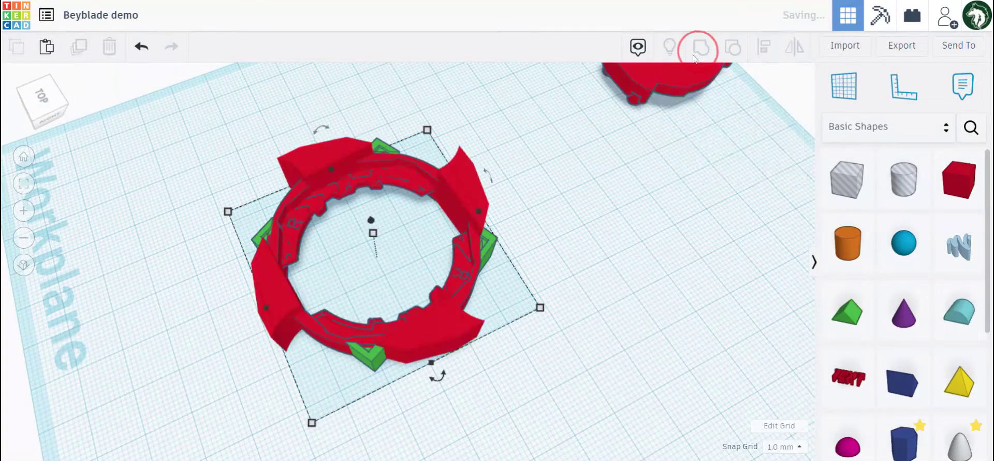
# Set one horizontal dimension of the grouped fins to 56 mm.
pyautogui.click(540, 309)
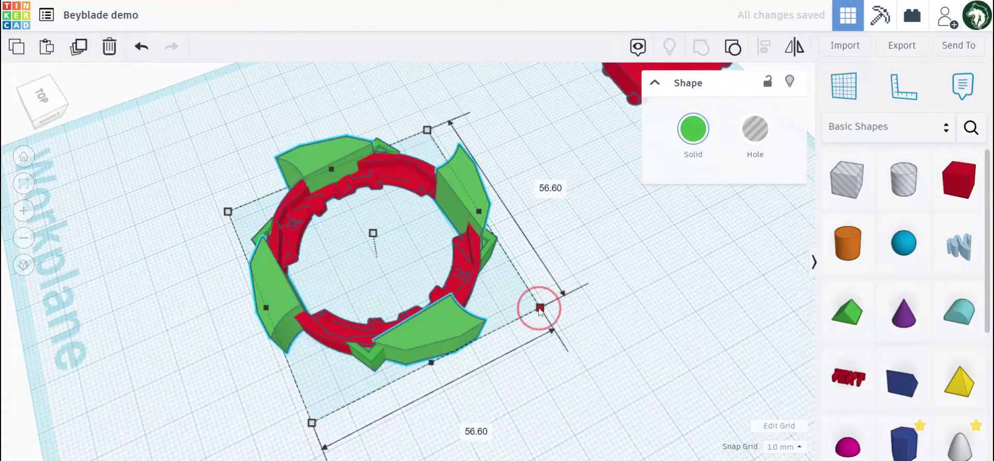
pyautogui.click(468, 422)
pyautogui.write('56')
pyautogui.press('Return')
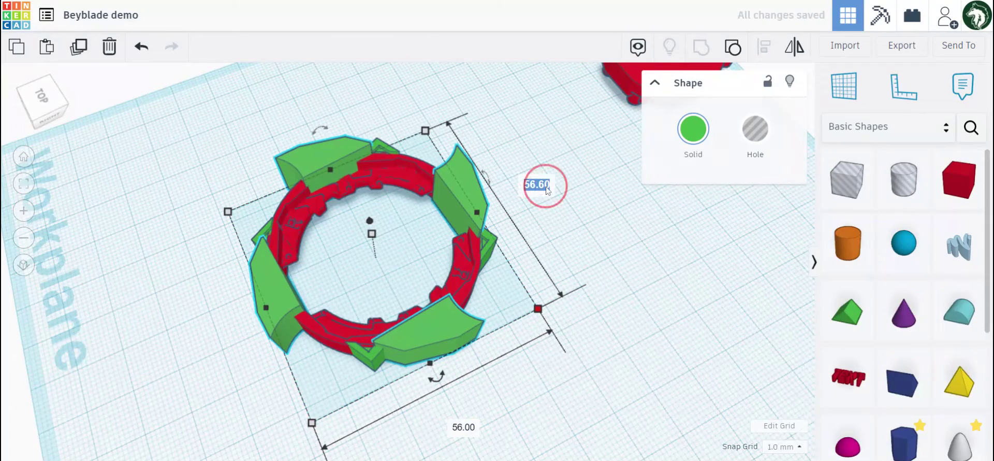
# Set the grouped fins' other horizontal dimension to 56 mm.
pyautogui.press('Return')
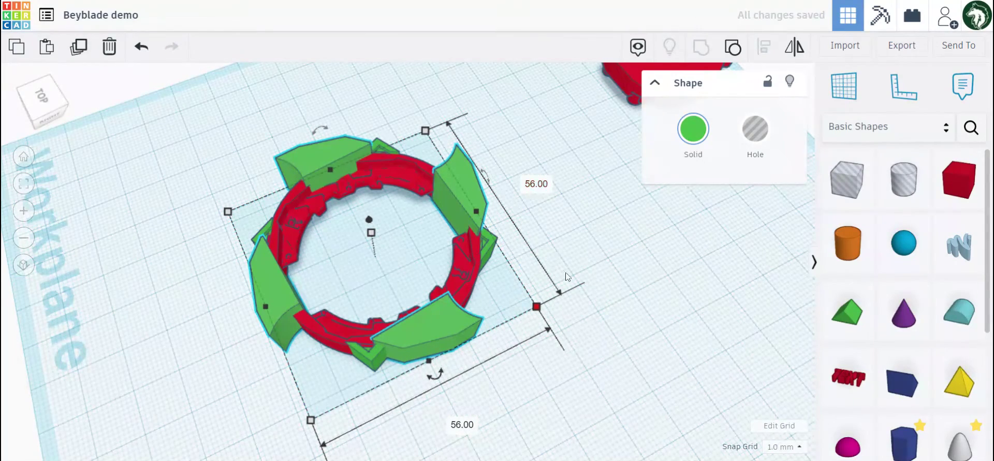
pyautogui.moveTo(590, 355); pyautogui.dragTo(656, 297)
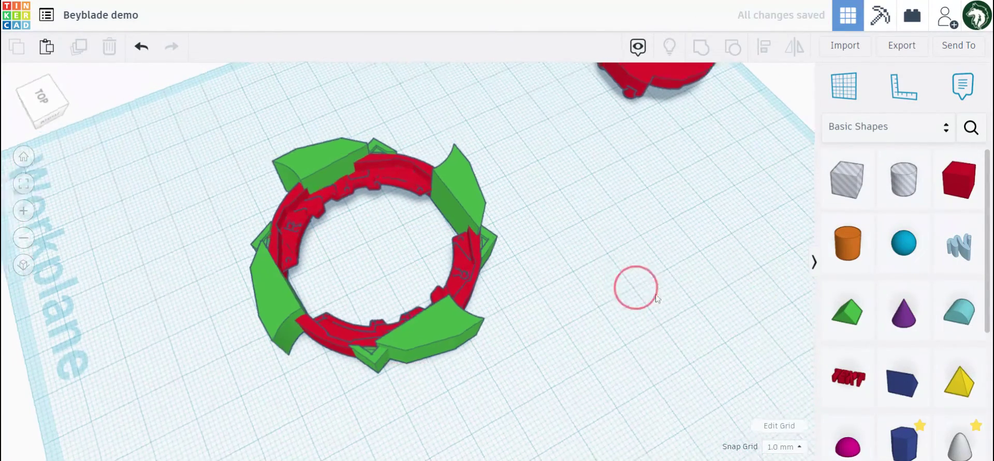
# Select the ring, fins and spikes and align them all to a common centre on both horizontal axes.
pyautogui.moveTo(656, 295); pyautogui.dragTo(725, 357, button='right')
pyautogui.scroll(-3, 487, 396)
pyautogui.moveTo(484, 402); pyautogui.dragTo(320, 179)
pyautogui.click(766, 46)
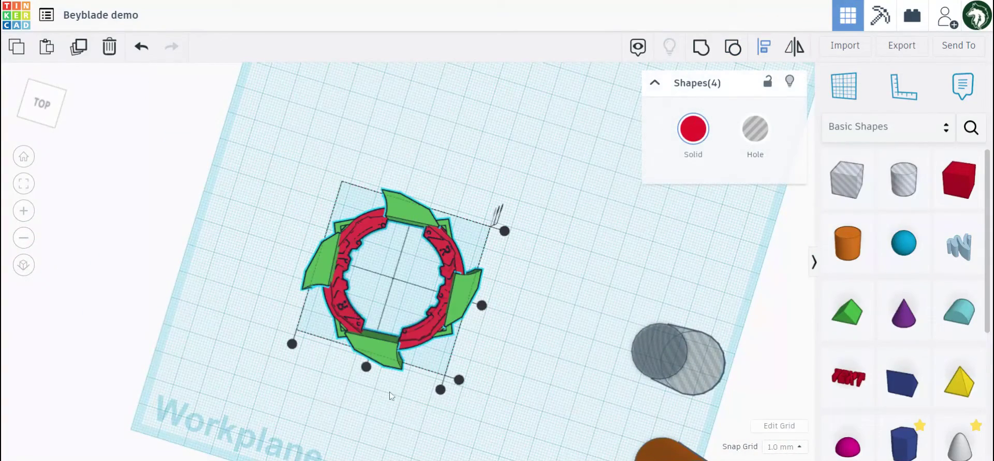
pyautogui.click(481, 305)
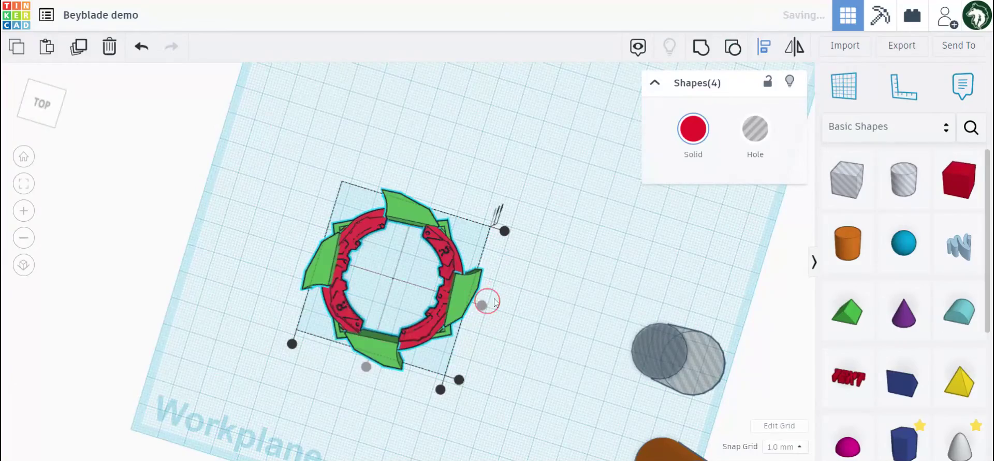
pyautogui.click(524, 289)
# Reduce the height of the grouped attack fins to roughly the top of the ring.
pyautogui.moveTo(523, 289); pyautogui.dragTo(399, 313, button='right')
pyautogui.scroll(2, 544, 315)
pyautogui.moveTo(553, 302); pyautogui.dragTo(655, 242, button='right')
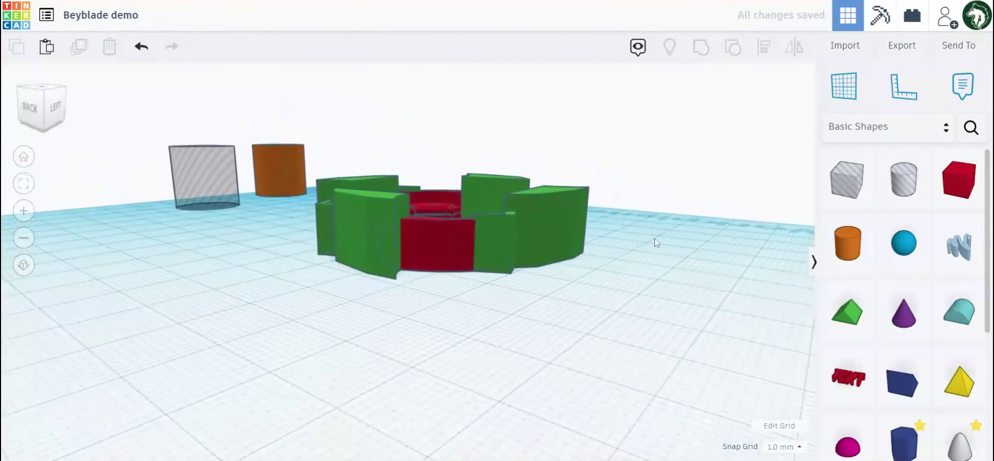
pyautogui.click(357, 219)
pyautogui.moveTo(442, 181); pyautogui.dragTo(445, 211)
# Set the height of the grouped spikes to 9 mm.
pyautogui.click(503, 246)
pyautogui.moveTo(518, 228); pyautogui.dragTo(447, 215, button='right')
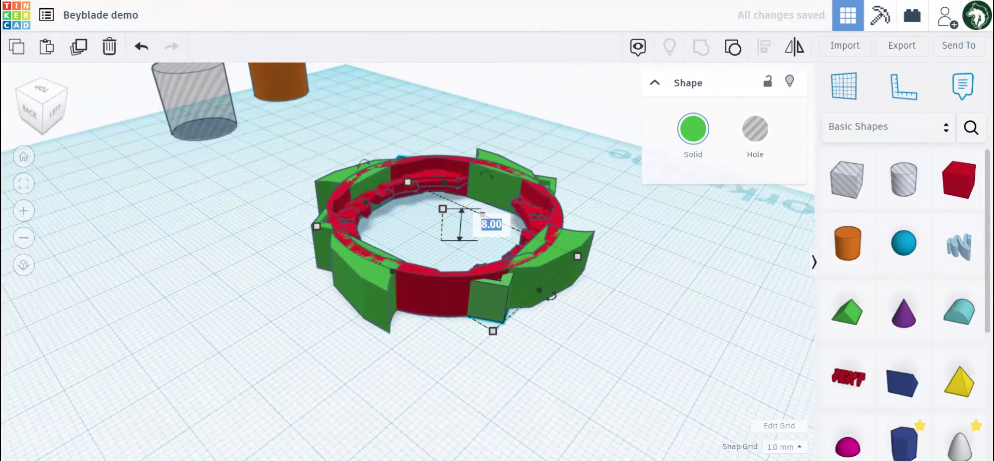
pyautogui.write('9')
pyautogui.press('Return')
pyautogui.click(619, 233)
# Add a solid cylinder to the workplane beside the ring and set its sides to 64.
pyautogui.moveTo(620, 233); pyautogui.dragTo(560, 274, button='right')
pyautogui.moveTo(545, 257)
pyautogui.mouseDown(button='middle')
pyautogui.moveTo(579, 273)
pyautogui.moveTo(533, 248)
pyautogui.mouseUp(button='middle')
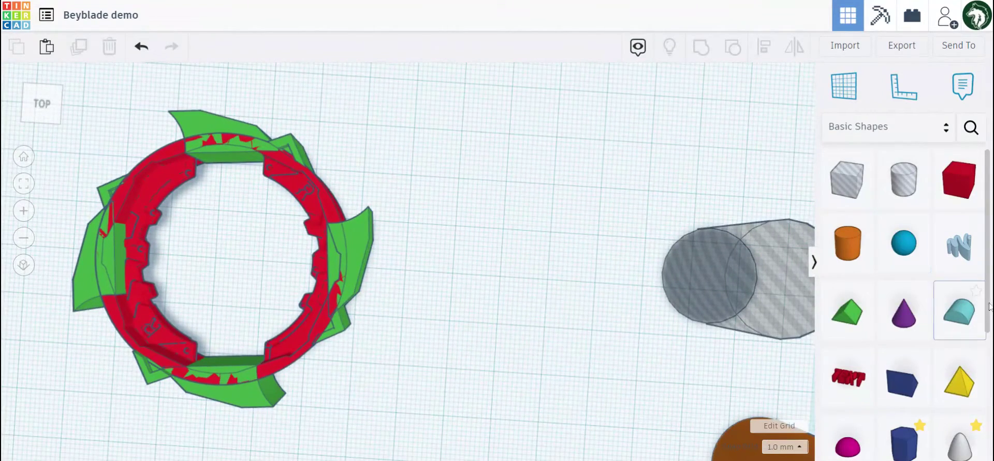
pyautogui.moveTo(862, 252); pyautogui.dragTo(451, 251)
pyautogui.moveTo(713, 207); pyautogui.dragTo(839, 211)
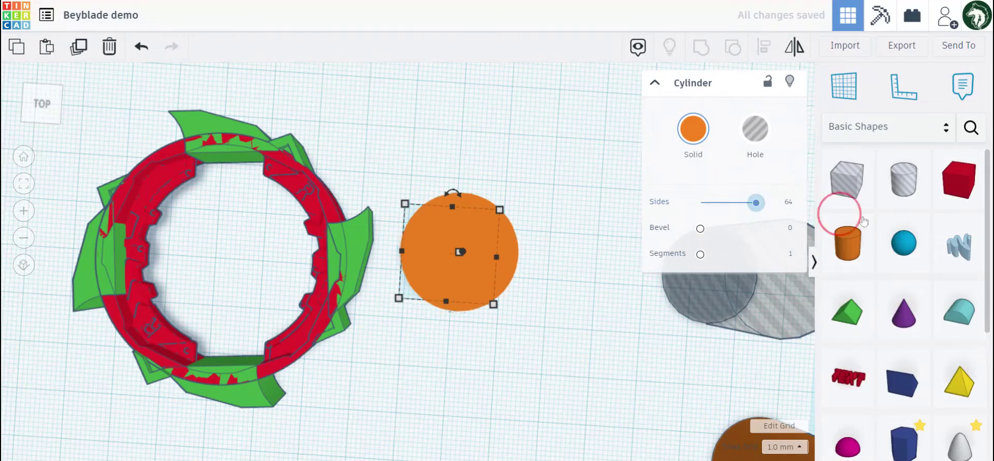
# Move the existing hole cylinder so it overlaps the solid cylinder's edge, and flatten the solid cylinder into an ellipse.
pyautogui.moveTo(483, 267); pyautogui.dragTo(446, 236, button='right')
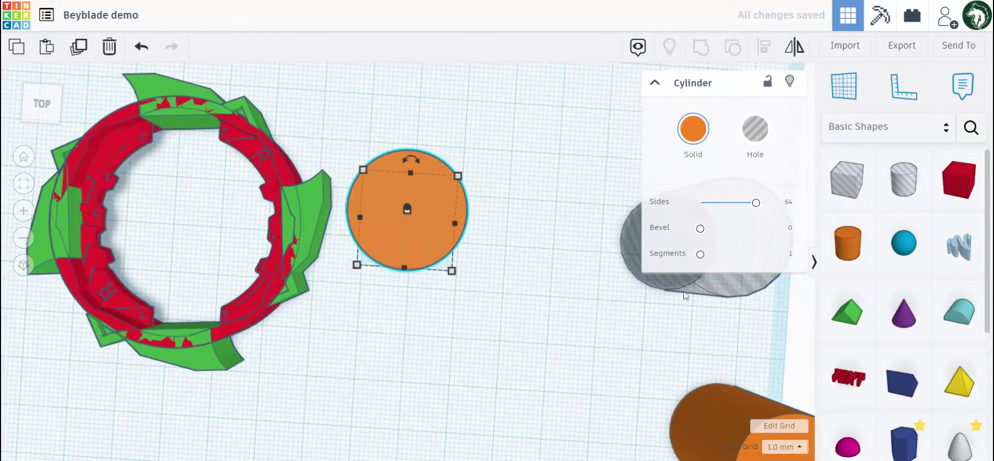
pyautogui.moveTo(685, 295); pyautogui.dragTo(362, 348)
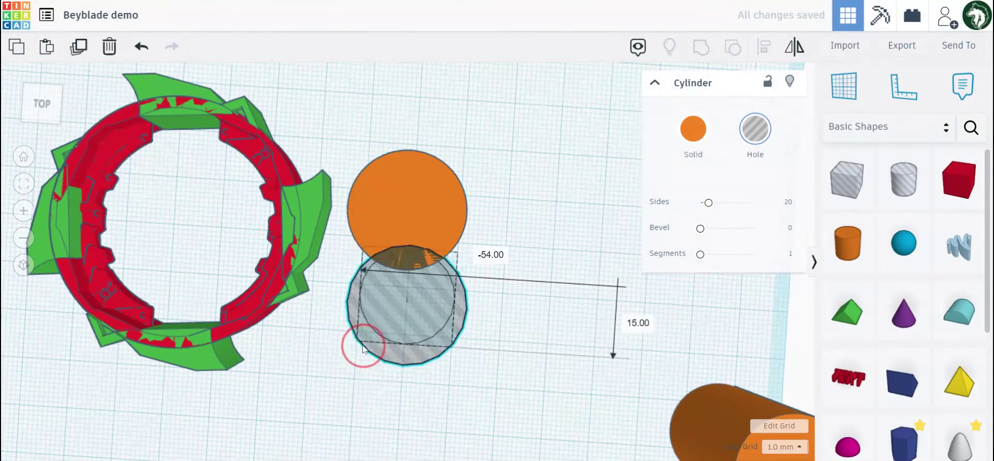
pyautogui.click(435, 204)
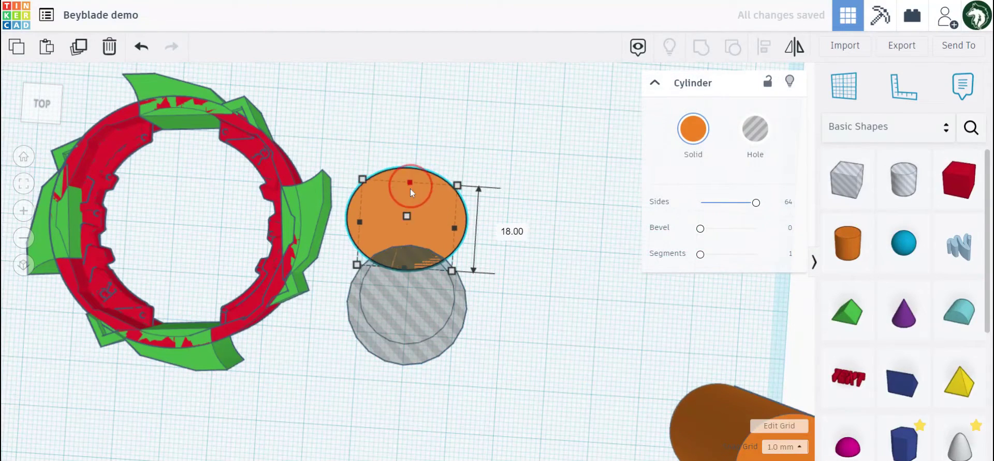
pyautogui.moveTo(410, 188); pyautogui.dragTo(409, 209)
# Set the hole cylinder's sides to 64 and shrink it so it overlaps only the ellipse's edge.
pyautogui.click(441, 314)
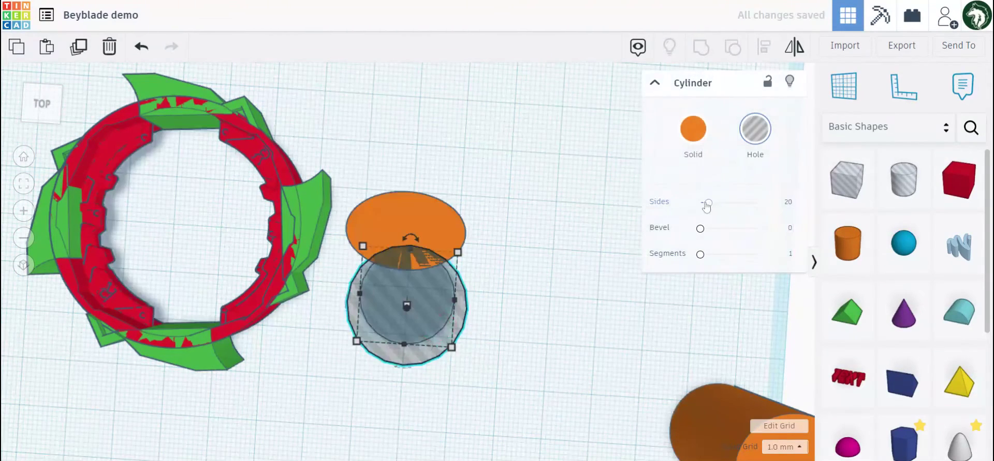
pyautogui.moveTo(766, 210); pyautogui.dragTo(769, 206)
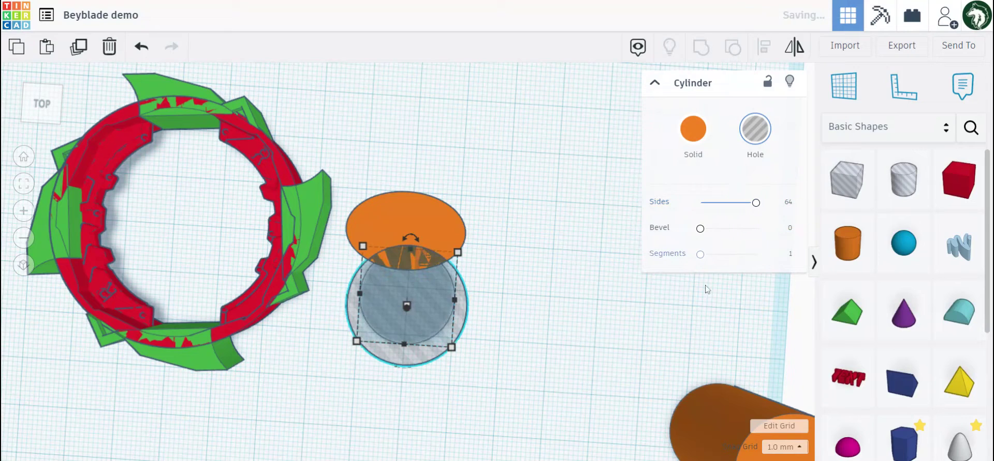
pyautogui.click(544, 368)
pyautogui.moveTo(433, 316); pyautogui.dragTo(427, 322)
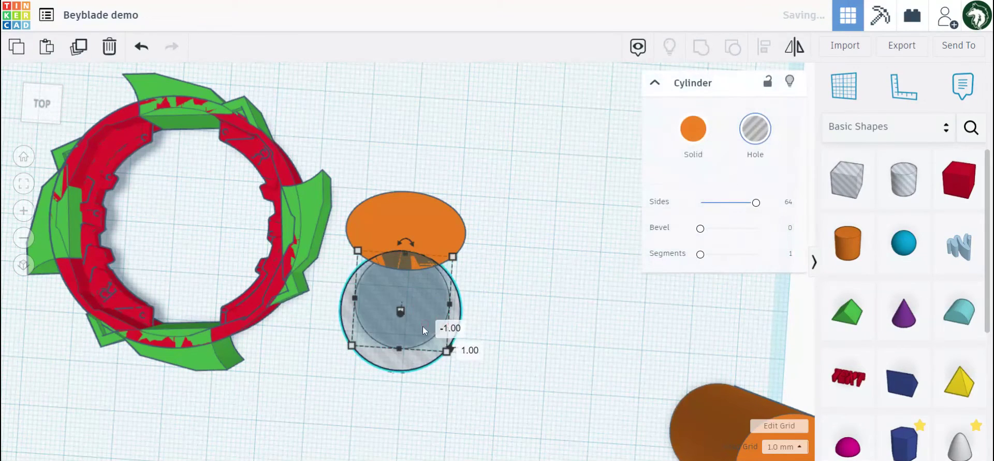
pyautogui.moveTo(401, 350); pyautogui.dragTo(424, 323)
pyautogui.moveTo(414, 290); pyautogui.dragTo(429, 296)
# Align the hole cylinder with the ellipse and shorten the hole to 11 mm.
pyautogui.keyDown('shift'); pyautogui.click(392, 233); pyautogui.keyUp('shift')
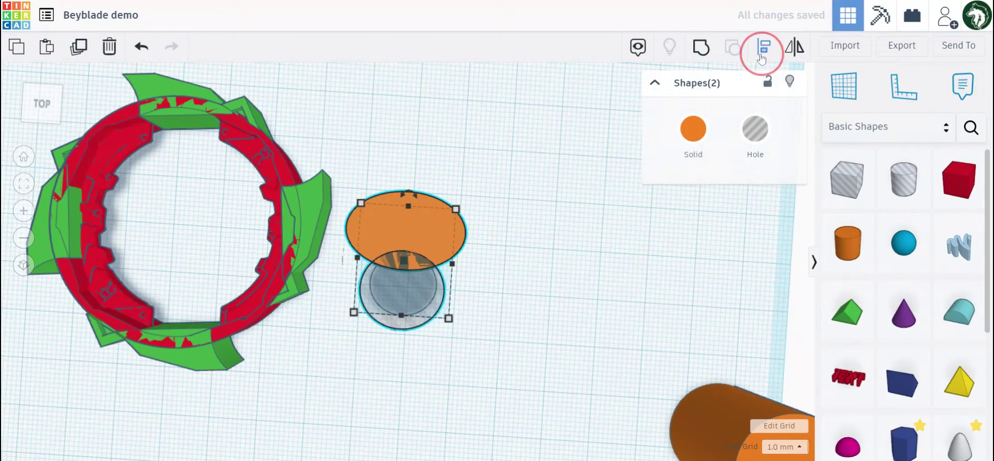
pyautogui.click(761, 52)
pyautogui.click(633, 348)
pyautogui.scroll(3, 413, 316)
pyautogui.click(402, 336)
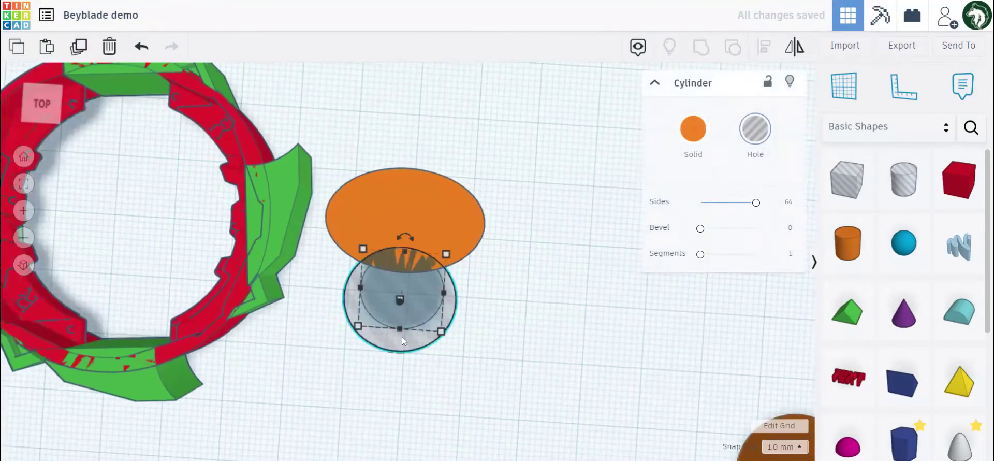
pyautogui.moveTo(400, 328); pyautogui.dragTo(409, 320)
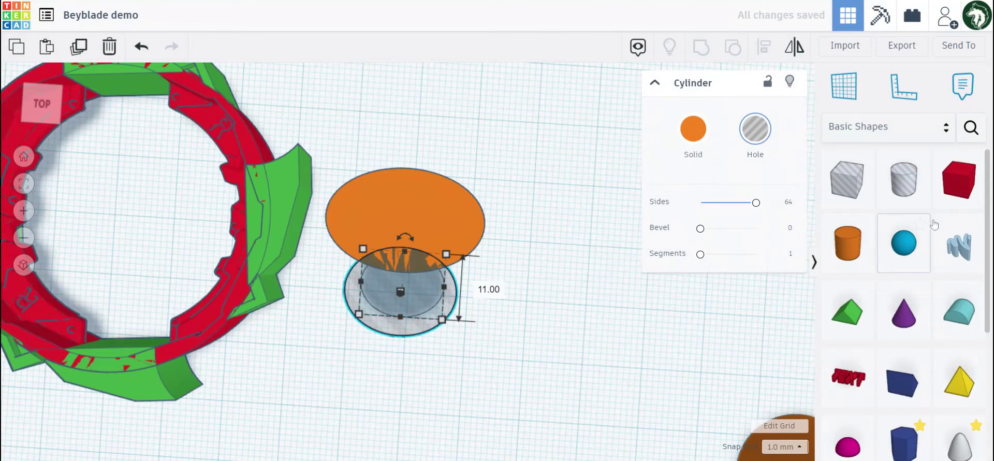
# Place hole boxes over the ellipse's two ends and far side, and group them with the hole cylinder.
pyautogui.moveTo(848, 179); pyautogui.dragTo(385, 156)
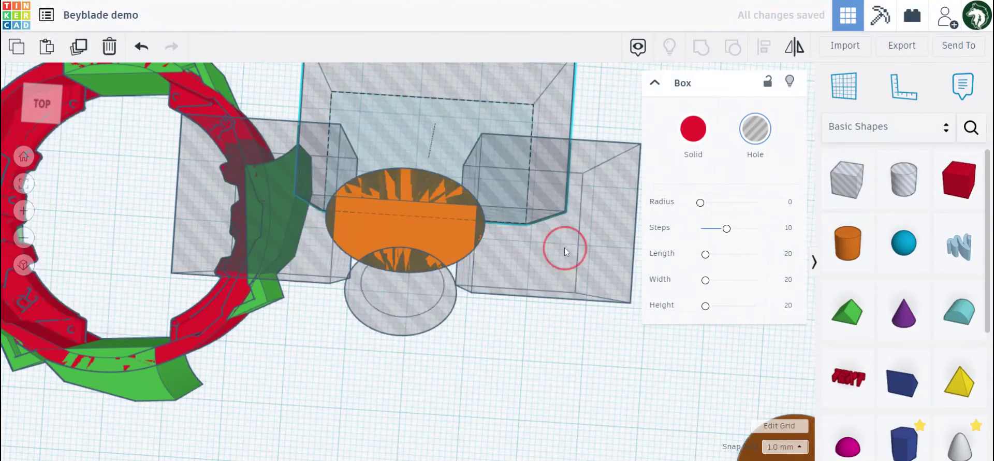
pyautogui.keyDown('shift'); pyautogui.click(563, 248); pyautogui.keyUp('shift')
pyautogui.keyDown('shift'); pyautogui.click(275, 249); pyautogui.keyUp('shift')
pyautogui.keyDown('shift'); pyautogui.click(411, 277); pyautogui.keyUp('shift')
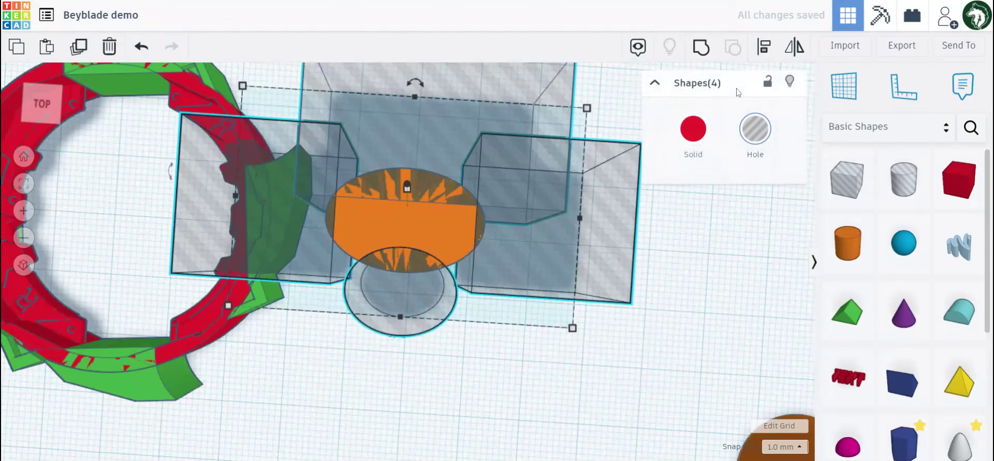
pyautogui.click(693, 52)
# Group the combined hole with the orange ellipse to cut it into a notched block.
pyautogui.click(567, 311)
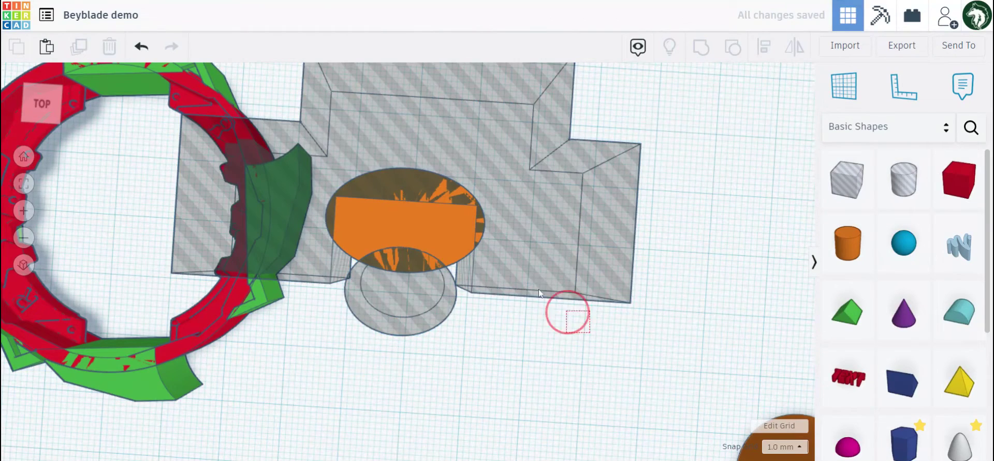
pyautogui.click(449, 158)
pyautogui.click(704, 49)
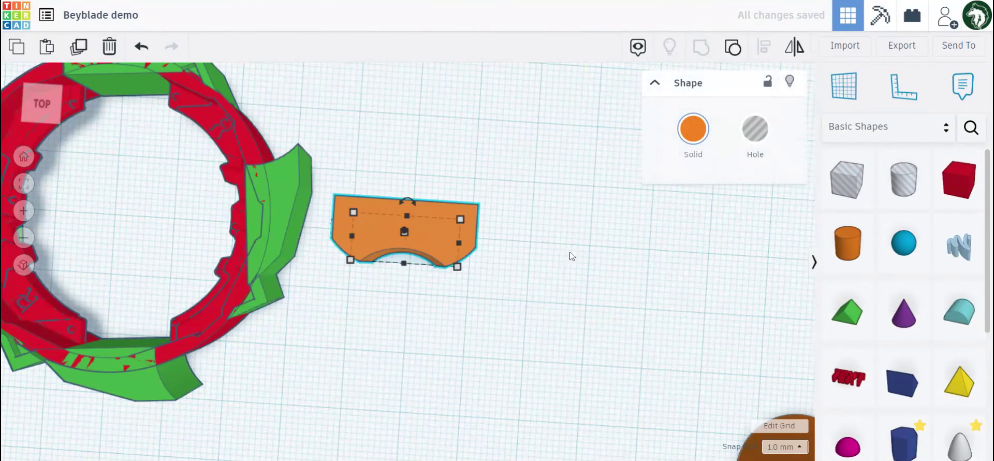
# Move the orange notched block onto the outer edge of the ring.
pyautogui.moveTo(572, 255); pyautogui.dragTo(518, 296, button='right')
pyautogui.click(475, 306)
pyautogui.moveTo(399, 333); pyautogui.dragTo(530, 276, button='right')
pyautogui.moveTo(419, 275); pyautogui.dragTo(279, 363, button='middle')
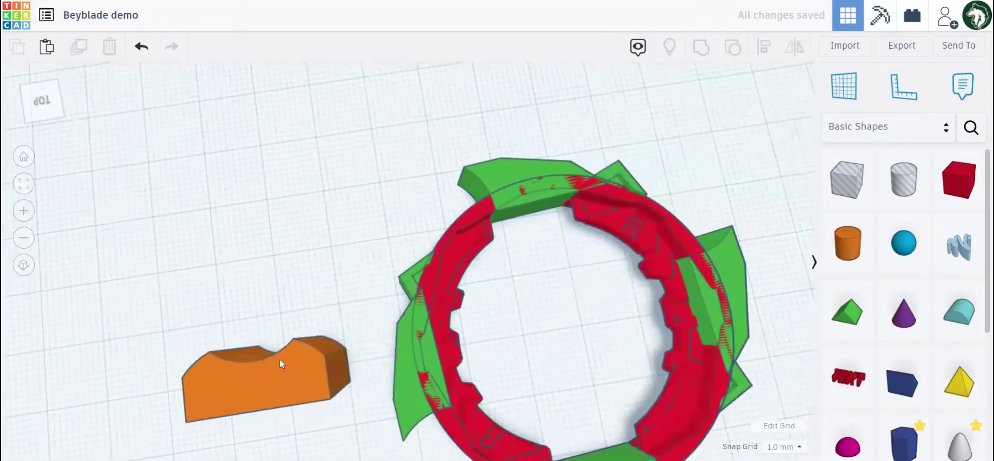
pyautogui.moveTo(280, 360); pyautogui.dragTo(484, 174)
pyautogui.moveTo(484, 174); pyautogui.dragTo(519, 261, button='right')
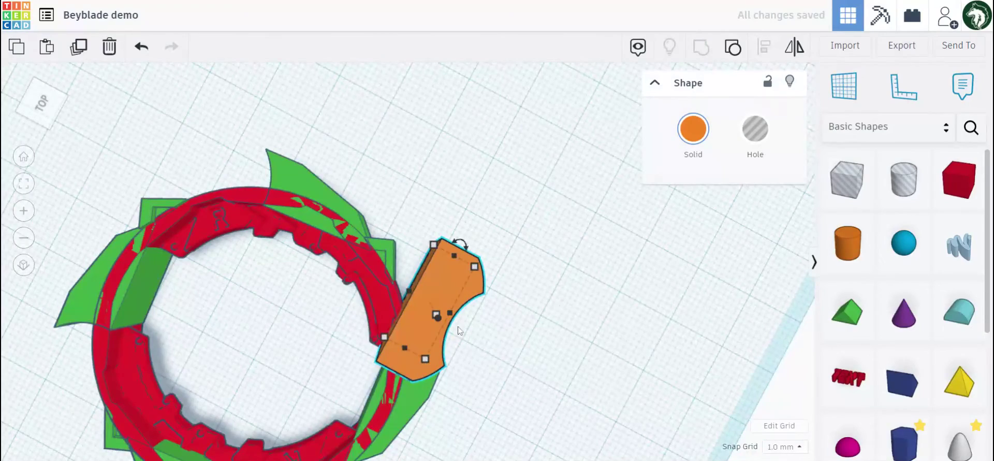
# Resize the notched block to a 15 by 11 mm footprint against the ring and lower its height towards the ring's.
pyautogui.moveTo(458, 329); pyautogui.dragTo(437, 311, button='right')
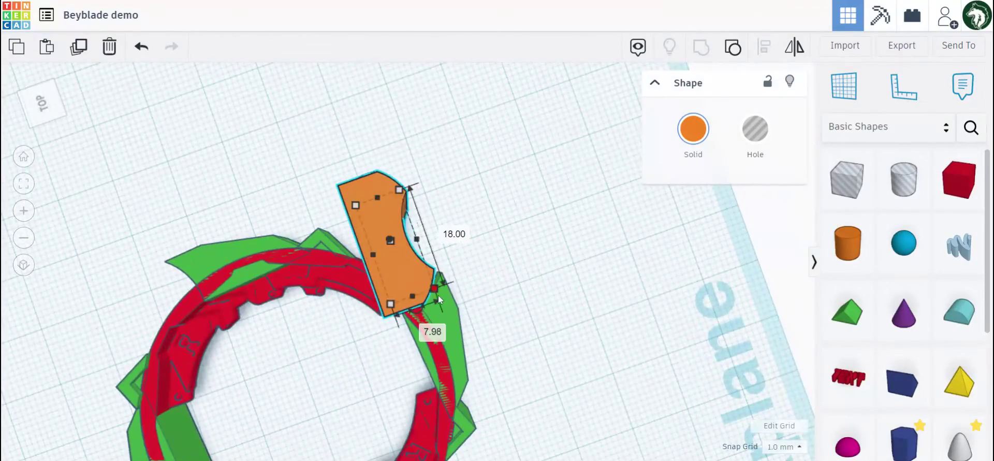
pyautogui.moveTo(438, 296); pyautogui.dragTo(462, 306)
pyautogui.moveTo(550, 290); pyautogui.dragTo(417, 240, button='right')
pyautogui.moveTo(416, 241); pyautogui.dragTo(375, 248)
pyautogui.moveTo(374, 248); pyautogui.dragTo(657, 181, button='right')
pyautogui.moveTo(354, 256)
pyautogui.mouseDown()
pyautogui.moveTo(340, 264)
pyautogui.moveTo(341, 249)
pyautogui.mouseUp()
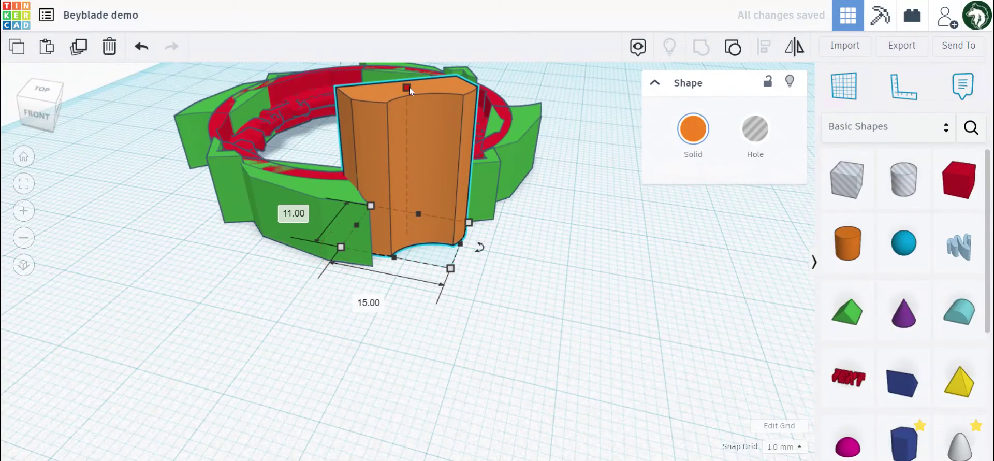
pyautogui.moveTo(408, 86); pyautogui.dragTo(409, 178)
# Paste a copy of the notched block and move it to the opposite side of the ring.
pyautogui.moveTo(409, 178); pyautogui.dragTo(392, 260, button='right')
pyautogui.moveTo(392, 260); pyautogui.dragTo(657, 292, button='middle')
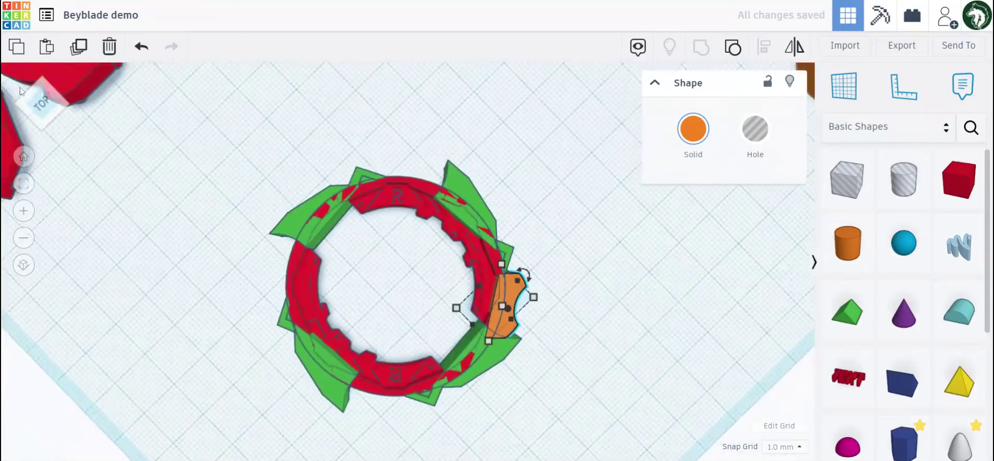
pyautogui.click(46, 50)
pyautogui.click(509, 213)
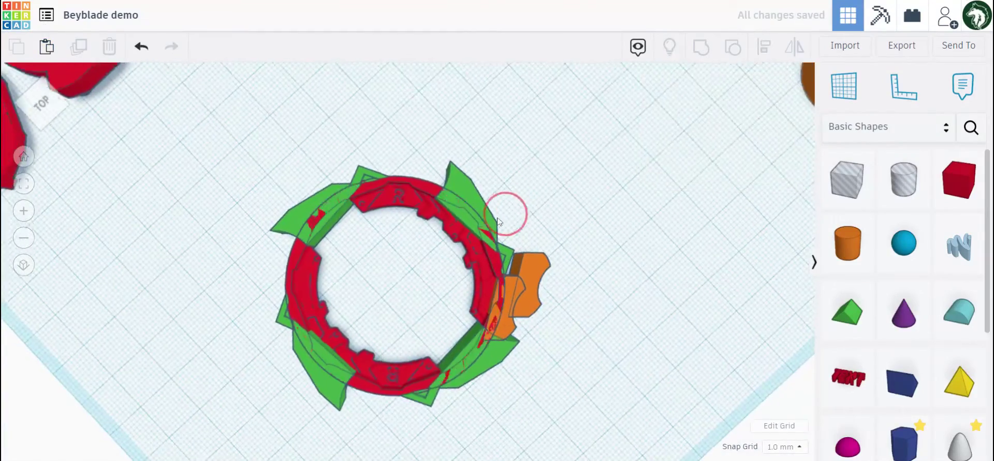
pyautogui.moveTo(509, 213); pyautogui.dragTo(482, 228, button='right')
pyautogui.moveTo(526, 299); pyautogui.dragTo(260, 214)
# Mirror the copied notched block and seat it against the ring's outer edge.
pyautogui.moveTo(375, 227); pyautogui.dragTo(479, 262, button='middle')
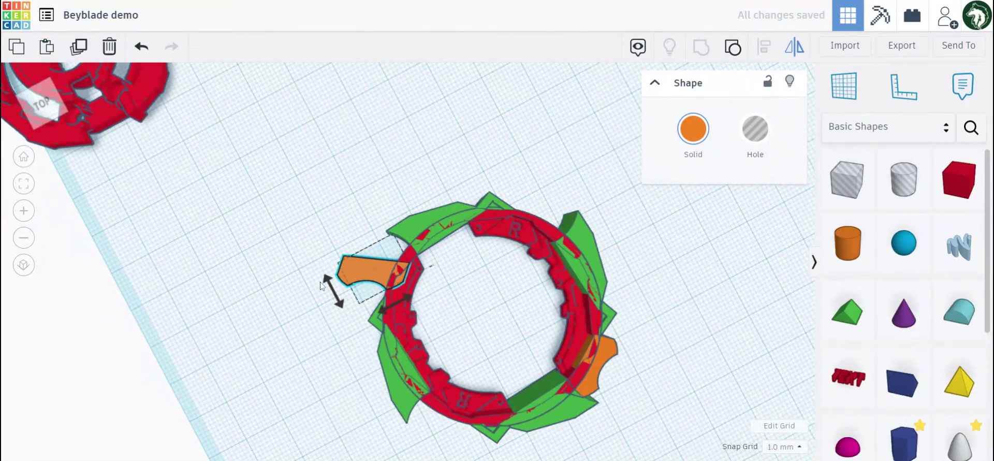
pyautogui.click(413, 281)
pyautogui.moveTo(381, 262); pyautogui.dragTo(400, 261)
# Group the two opposite notched blocks into one shape.
pyautogui.keyDown('shift'); pyautogui.click(606, 348); pyautogui.keyUp('shift')
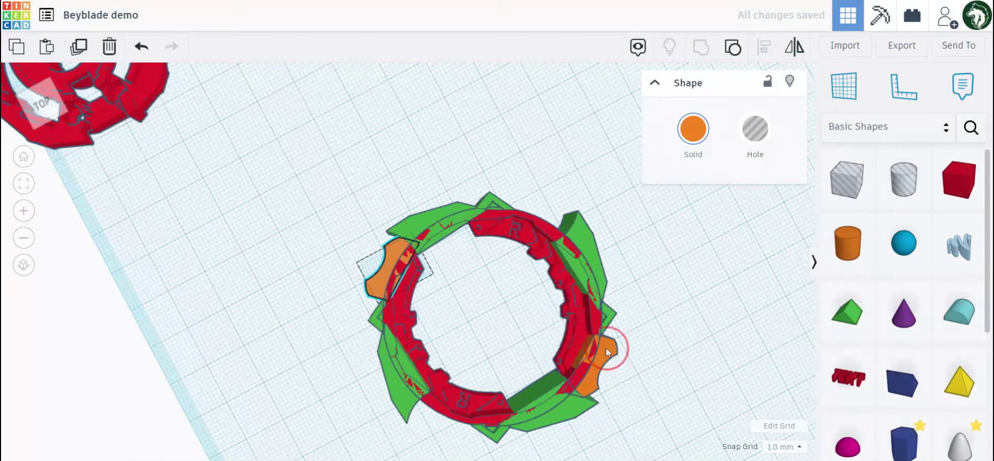
pyautogui.click(702, 48)
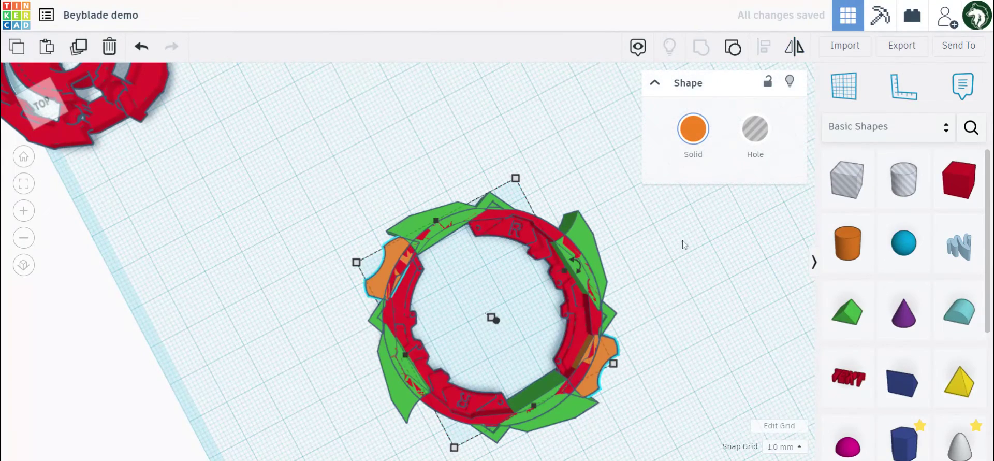
# Select the ring, fins, spikes and notched blocks and centre them on one another along both horizontal axes.
pyautogui.scroll(-2, 612, 383)
pyautogui.moveTo(612, 383); pyautogui.dragTo(329, 191)
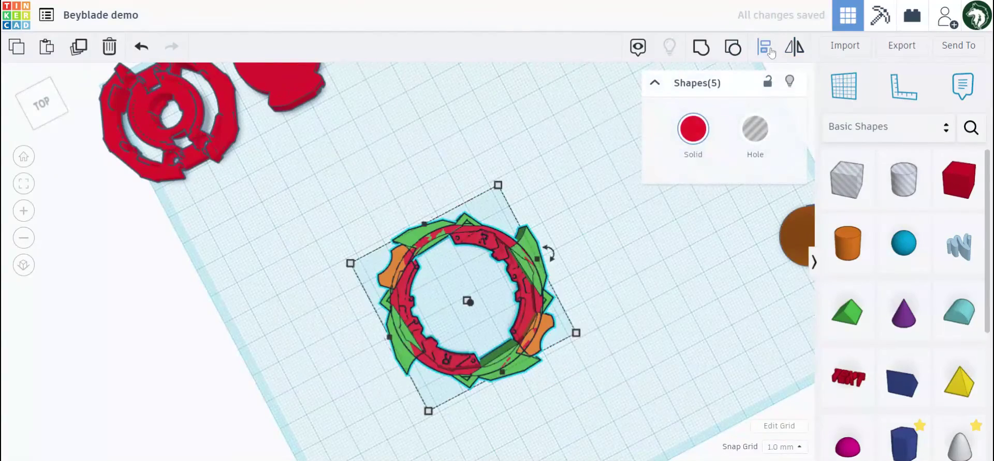
pyautogui.click(771, 49)
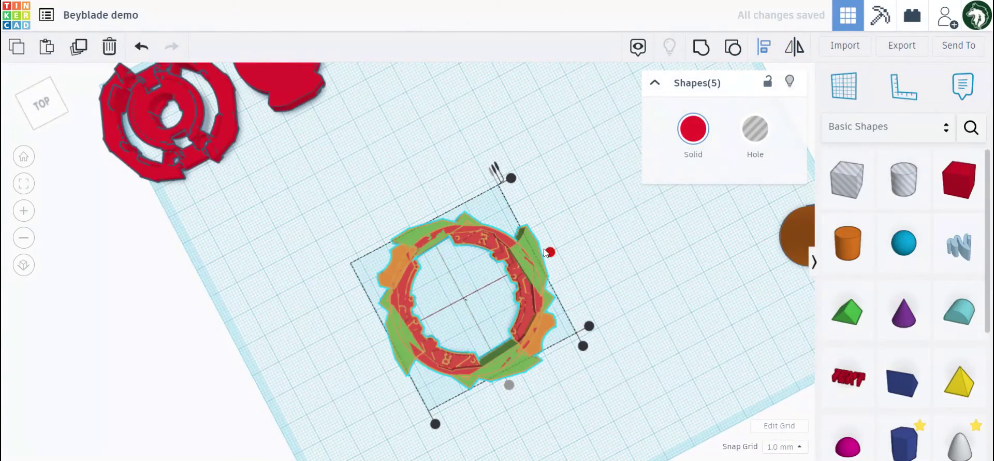
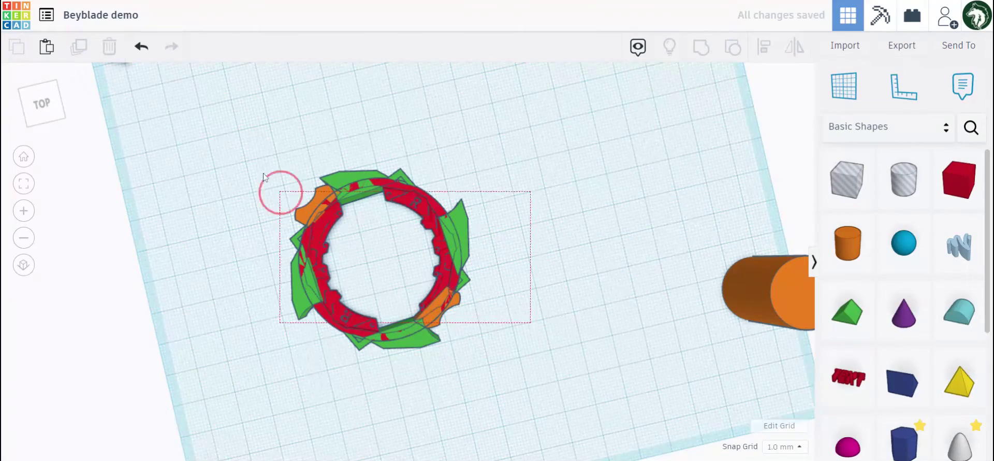
pyautogui.click(765, 51)
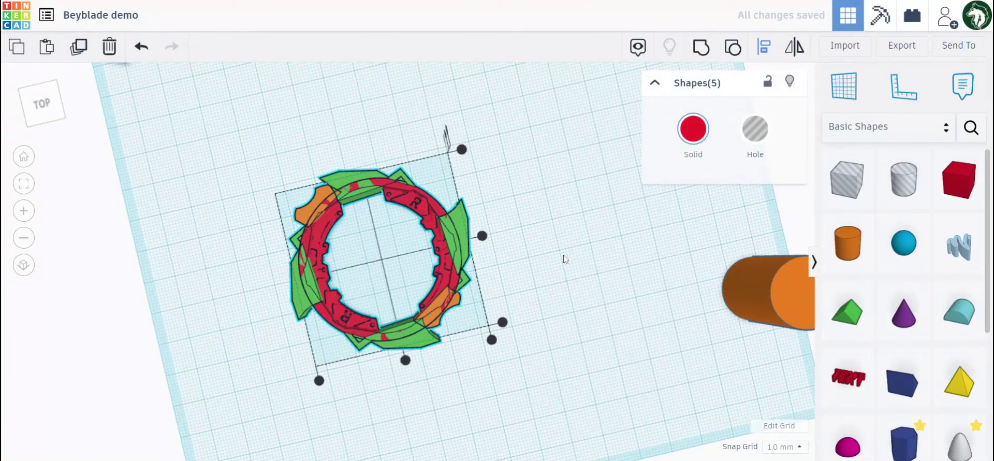
pyautogui.click(405, 361)
pyautogui.click(485, 239)
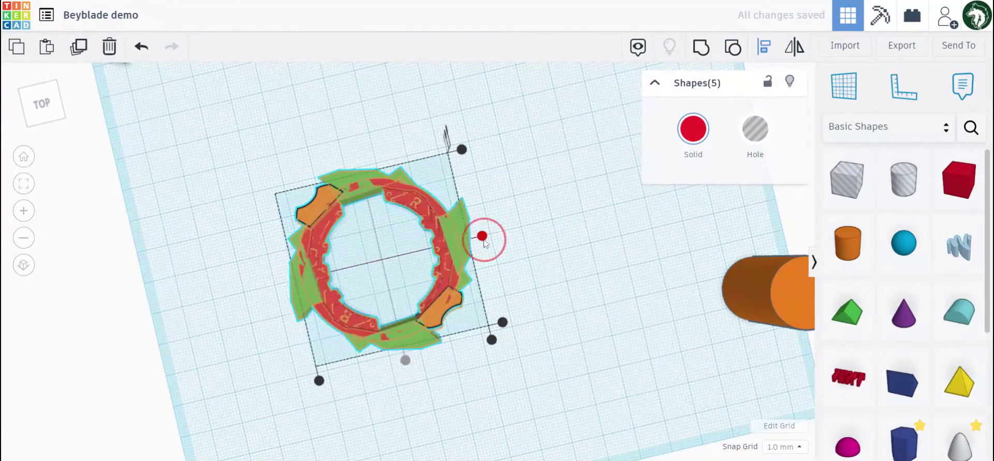
# Undo the last centring alignment of the ring, fins, spikes and notched blocks.
pyautogui.click(560, 240)
pyautogui.moveTo(569, 239); pyautogui.dragTo(509, 273, button='right')
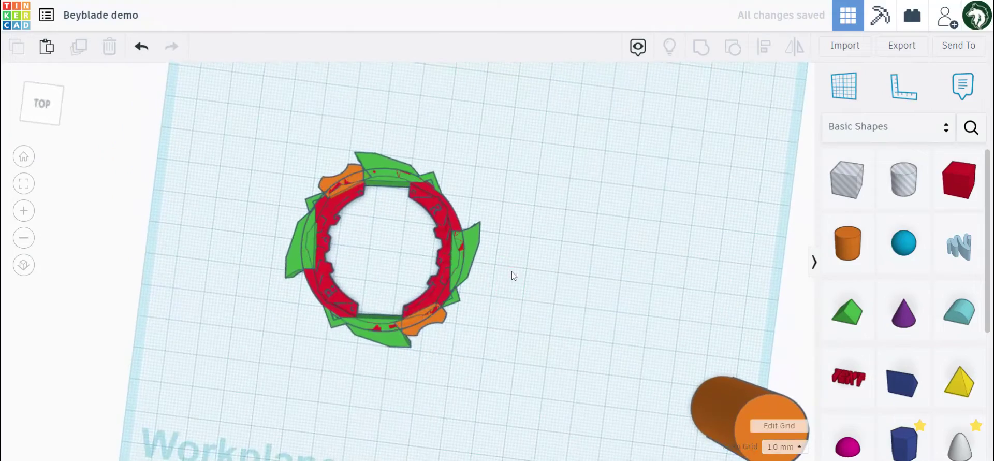
pyautogui.click(433, 325)
pyautogui.click(443, 319)
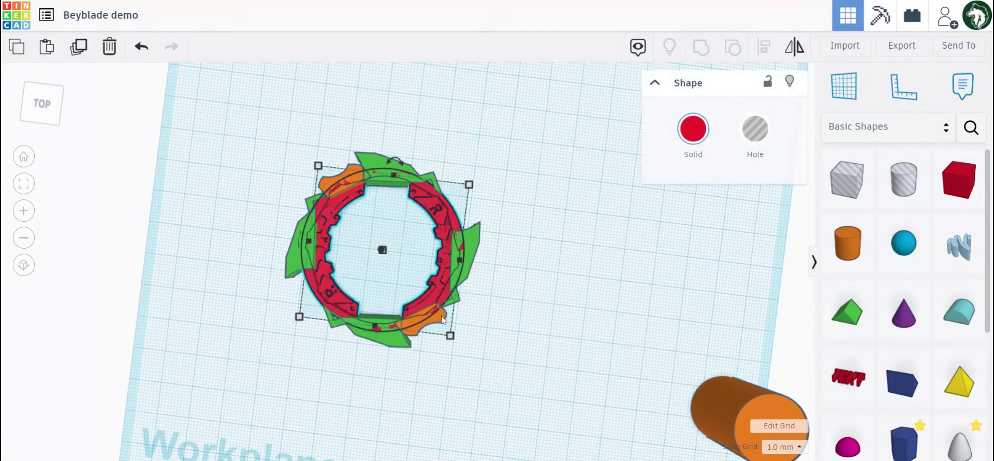
pyautogui.click(145, 48)
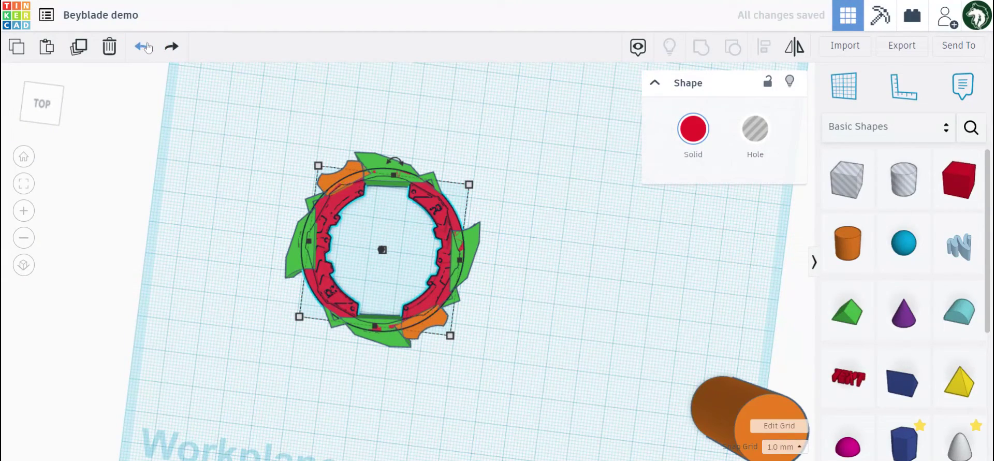
pyautogui.click(150, 43)
pyautogui.click(172, 46)
pyautogui.click(300, 138)
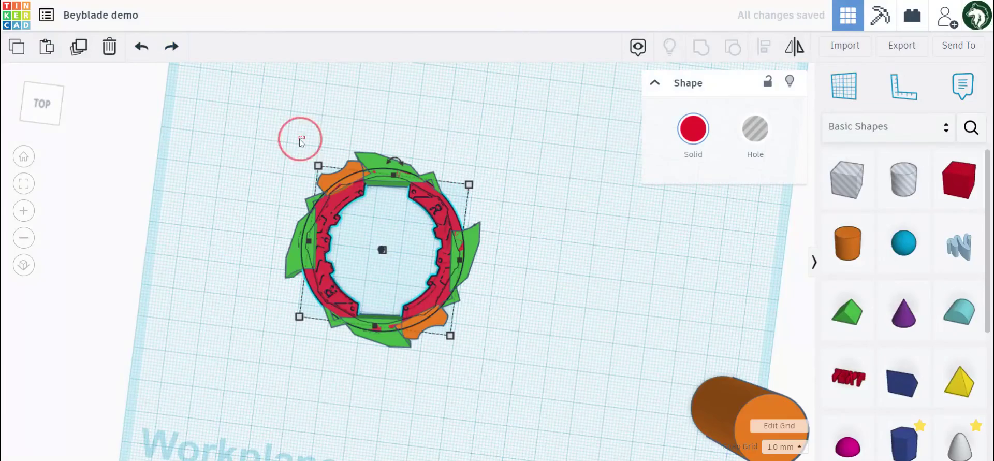
# Group the notched blocks, attack fins and spikes into one shape, leaving the red ring separate.
pyautogui.moveTo(302, 139); pyautogui.dragTo(365, 169, button='right')
pyautogui.moveTo(496, 204); pyautogui.dragTo(477, 228, button='right')
pyautogui.scroll(2, 485, 270)
pyautogui.moveTo(486, 272); pyautogui.dragTo(515, 348, button='right')
pyautogui.click(476, 351)
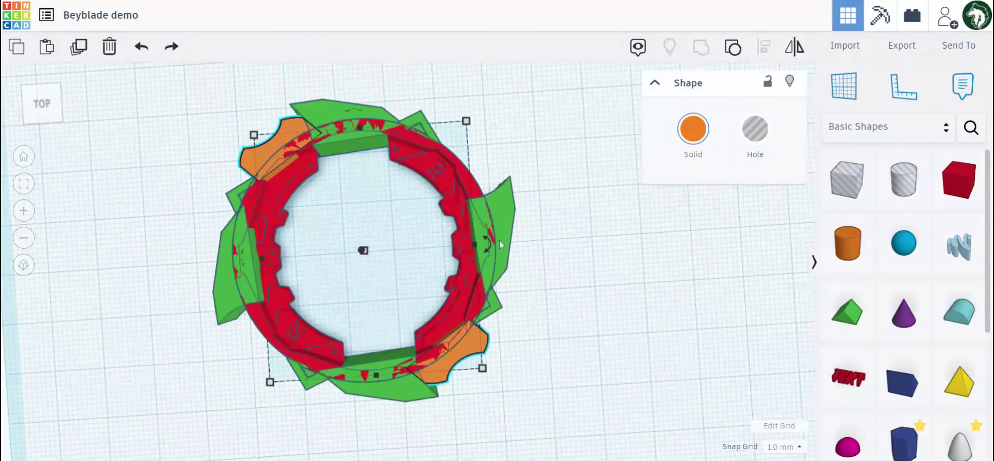
pyautogui.keyDown('shift'); pyautogui.click(499, 300); pyautogui.keyUp('shift')
pyautogui.keyDown('shift'); pyautogui.click(470, 350); pyautogui.keyUp('shift')
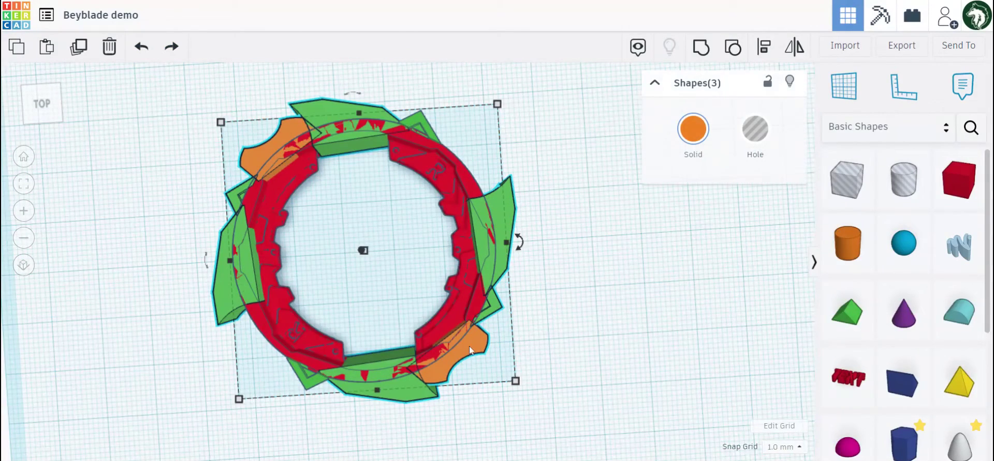
pyautogui.keyDown('shift'); pyautogui.click(305, 378); pyautogui.keyUp('shift')
pyautogui.click(702, 60)
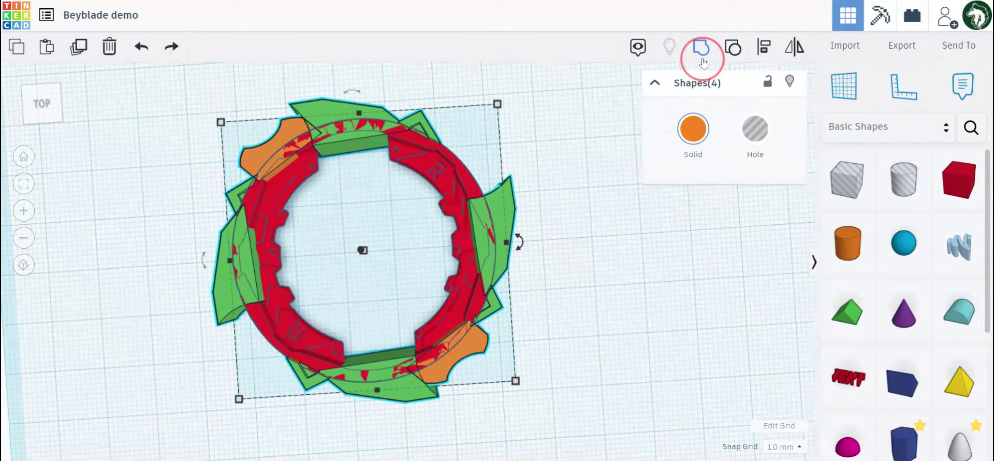
pyautogui.click(703, 48)
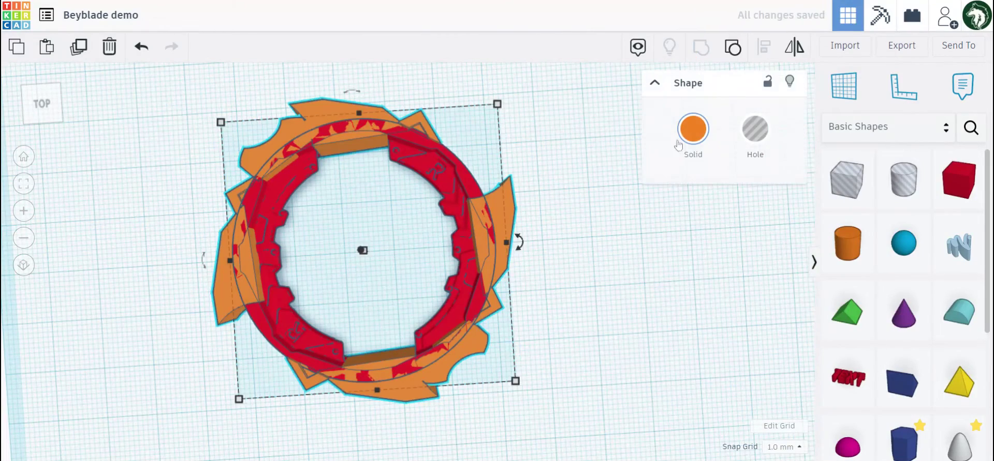
# Try the Multicolor option on the grouped attack parts and return them to a single orange colour.
pyautogui.click(691, 132)
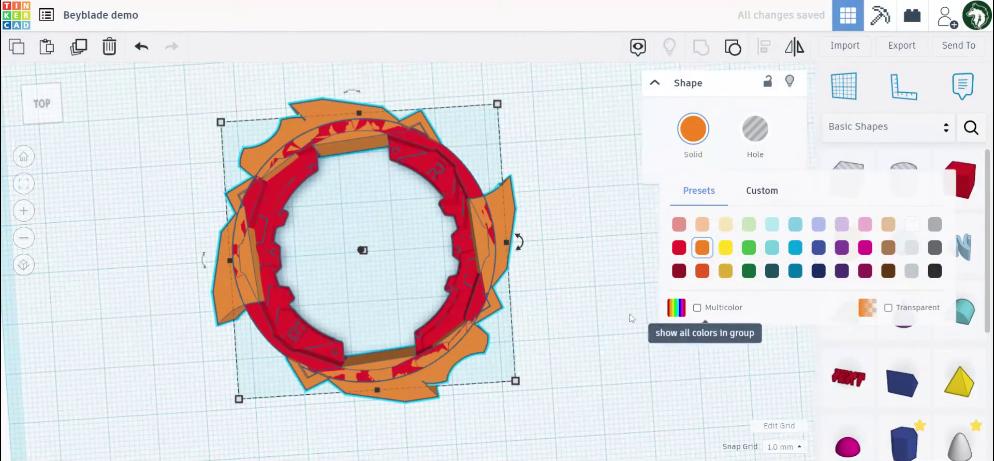
pyautogui.click(607, 312)
pyautogui.moveTo(584, 313); pyautogui.dragTo(544, 204, button='right')
pyautogui.moveTo(541, 255); pyautogui.dragTo(469, 320, button='right')
pyautogui.click(469, 320)
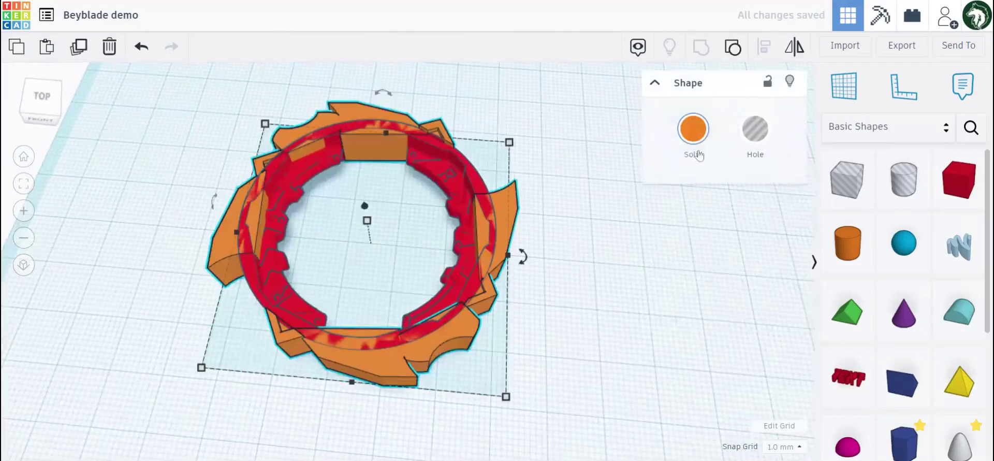
pyautogui.click(693, 129)
pyautogui.click(697, 307)
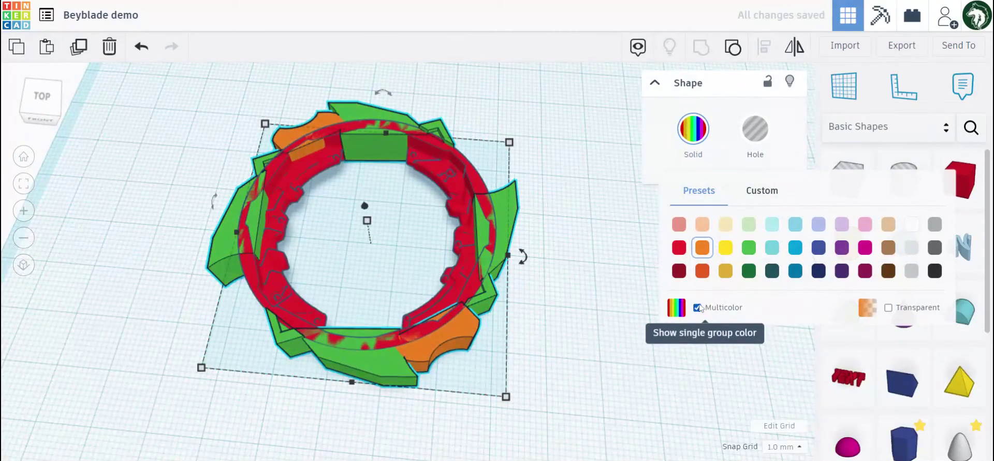
pyautogui.click(699, 308)
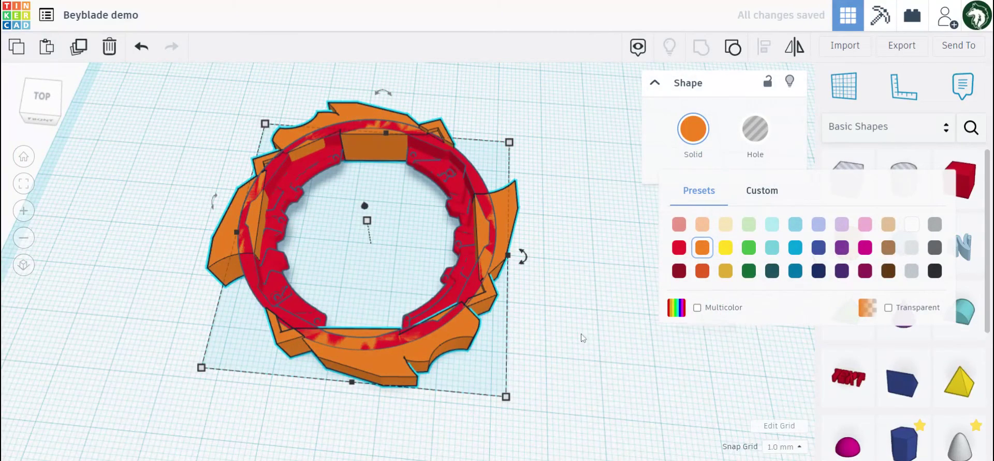
# Select the ring and the grouped attack parts and centre them on each other along both horizontal axes.
pyautogui.click(579, 300)
pyautogui.moveTo(583, 305); pyautogui.dragTo(561, 328, button='right')
pyautogui.moveTo(566, 421); pyautogui.dragTo(221, 148)
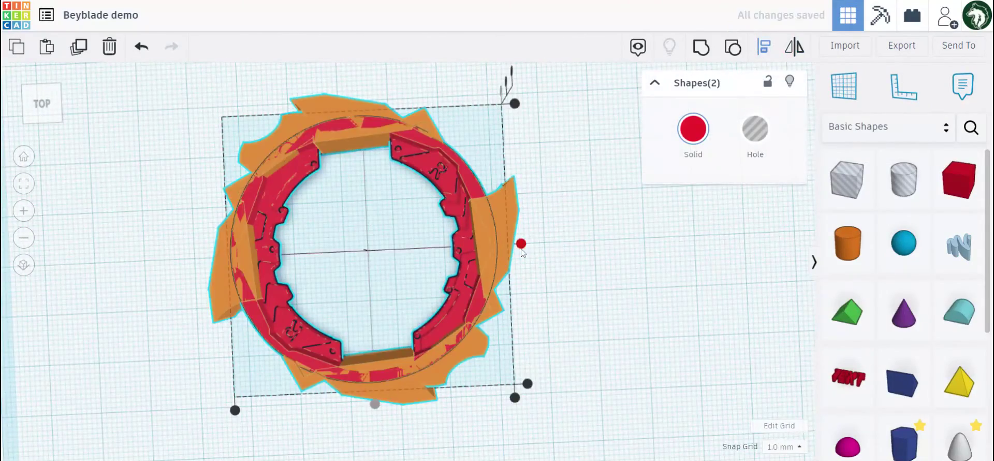
pyautogui.click(573, 259)
# Examine where the orange attack parts overlap the red ring and check the ring's overall width and length.
pyautogui.scroll(6, 569, 246)
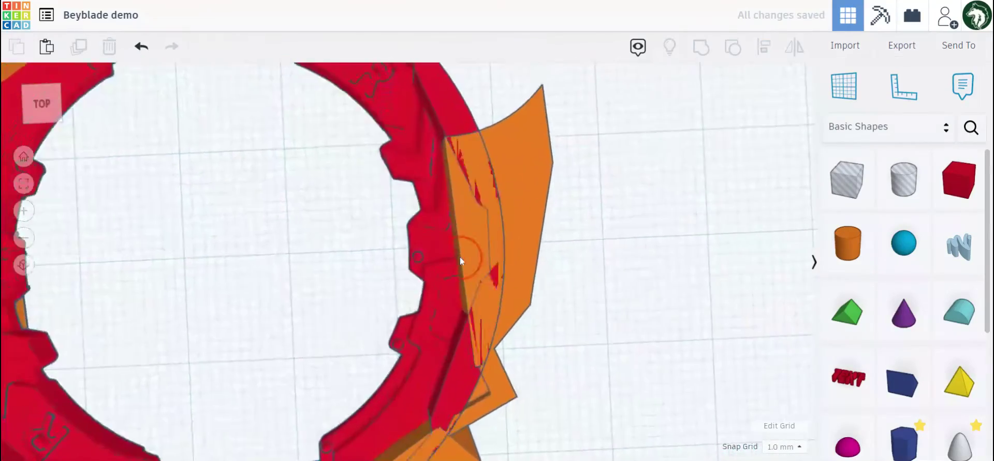
pyautogui.click(460, 257)
pyautogui.scroll(-1, 466, 254)
pyautogui.click(606, 256)
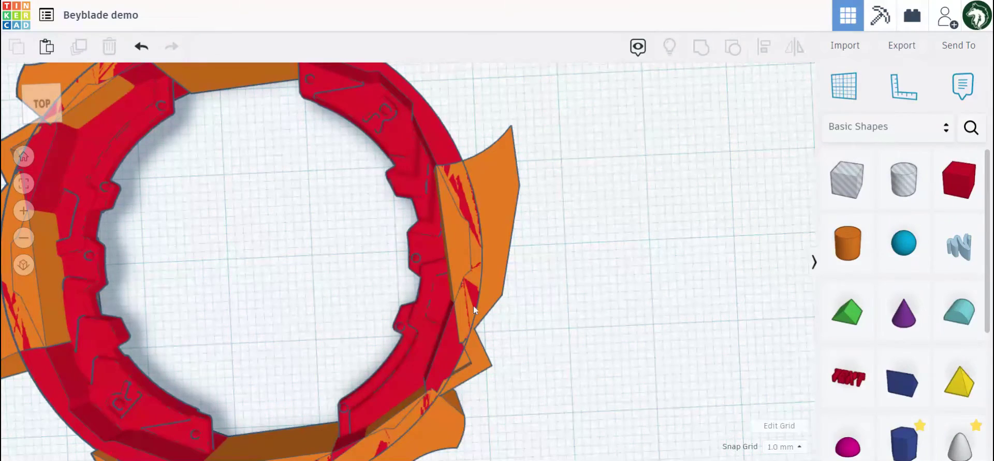
pyautogui.scroll(-4, 448, 247)
pyautogui.moveTo(345, 227); pyautogui.dragTo(443, 237, button='middle')
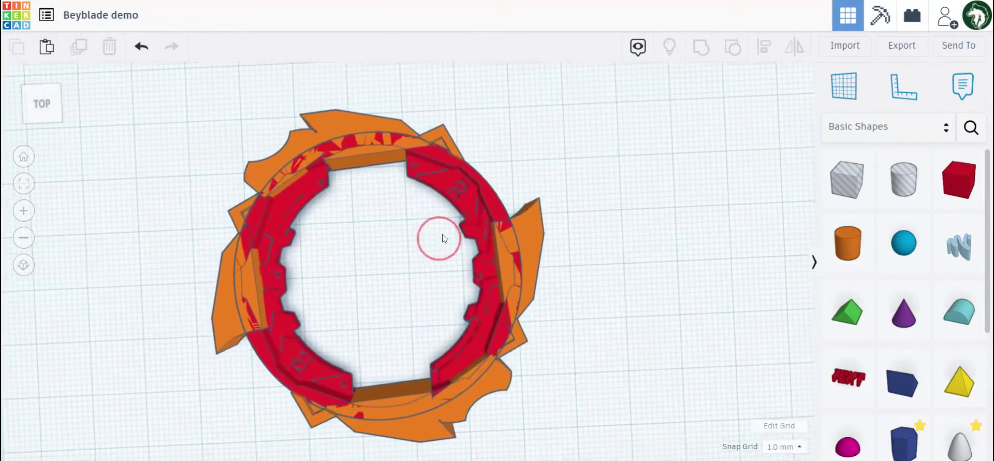
pyautogui.click(474, 182)
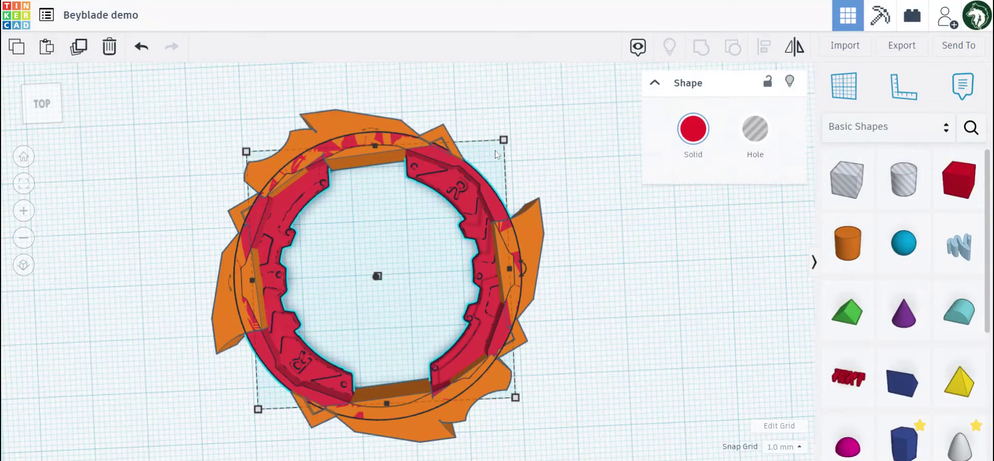
pyautogui.click(504, 138)
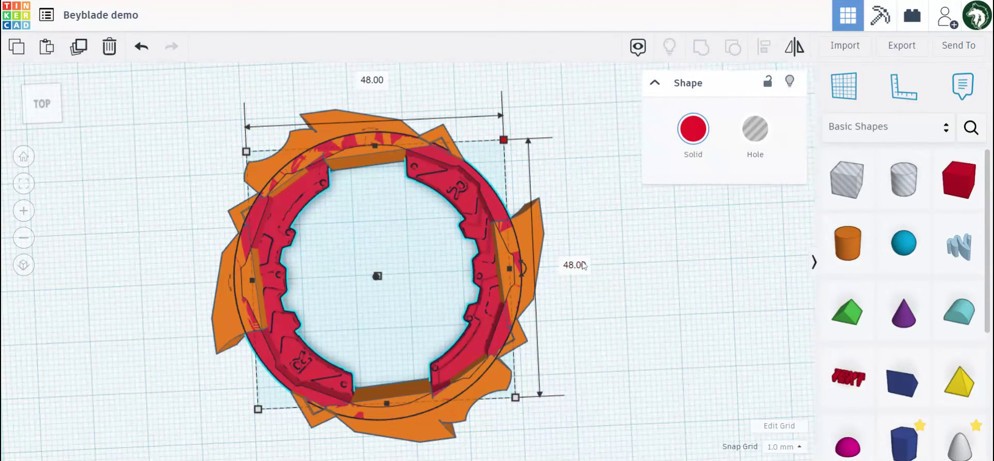
pyautogui.click(714, 202)
# Place a 64-sided hole cylinder inside the ring and set its width and length to 47.5 mm.
pyautogui.moveTo(903, 178); pyautogui.dragTo(395, 256)
pyautogui.moveTo(708, 205); pyautogui.dragTo(810, 205)
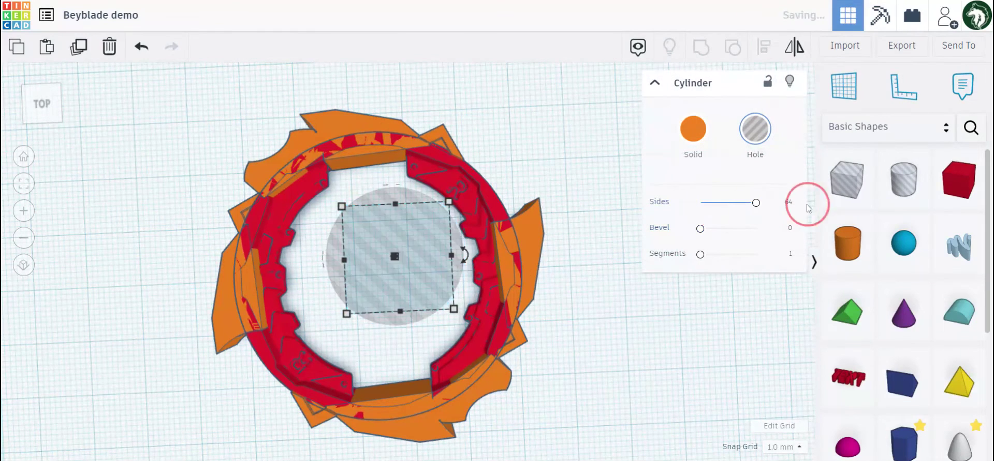
pyautogui.click(453, 309)
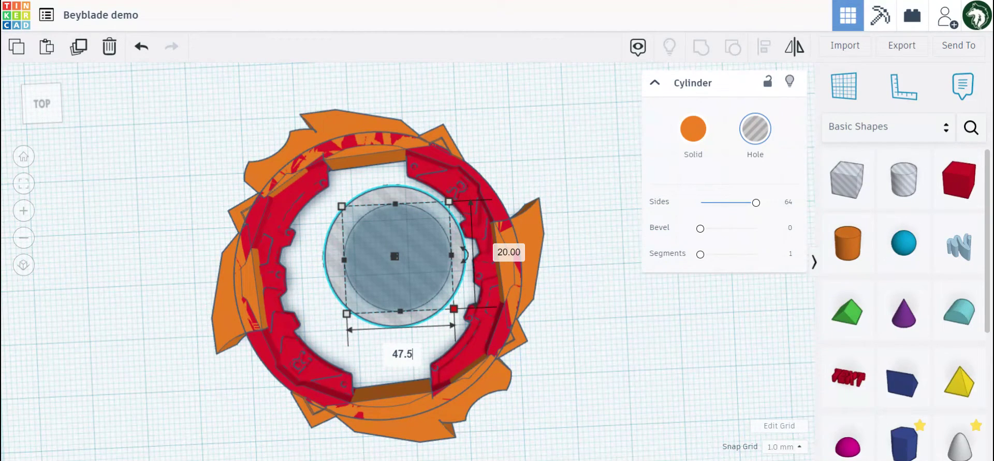
pyautogui.moveTo(453, 309); pyautogui.dragTo(601, 301)
pyautogui.scroll(-3, 540, 306)
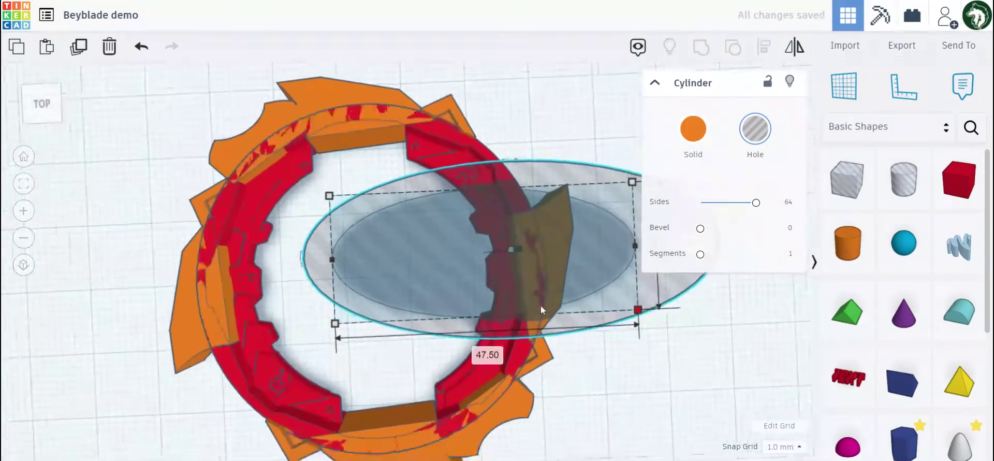
pyautogui.click(614, 248)
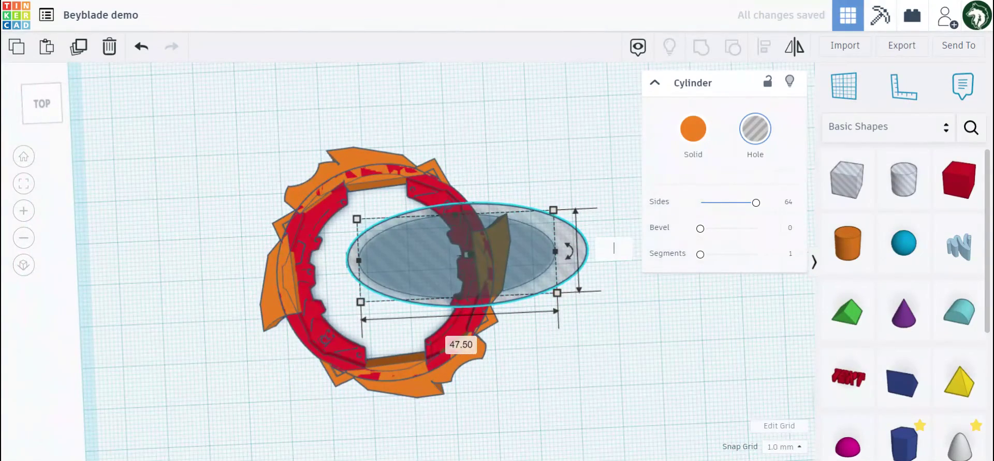
pyautogui.write('47.5')
pyautogui.press('Return')
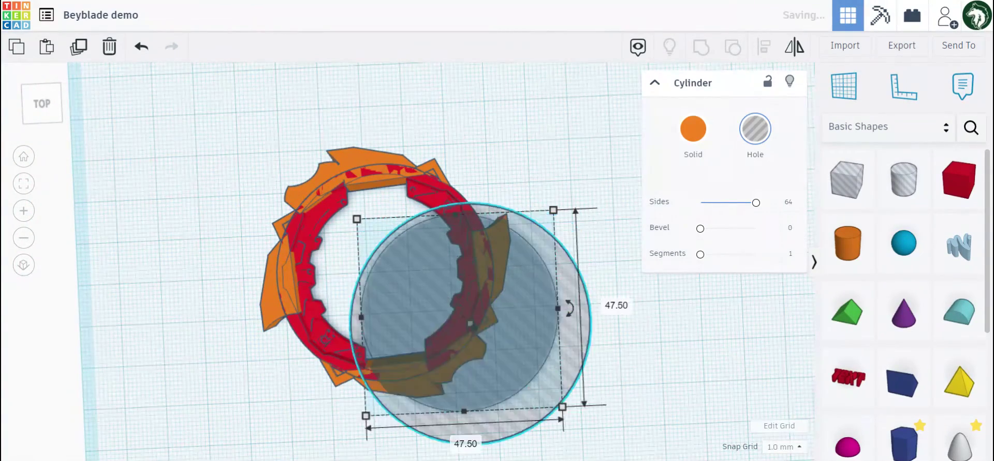
# Move the hole cylinder over the ring and centre it with the ring and attack parts along both horizontal axes.
pyautogui.moveTo(526, 279); pyautogui.dragTo(434, 227)
pyautogui.click(604, 346)
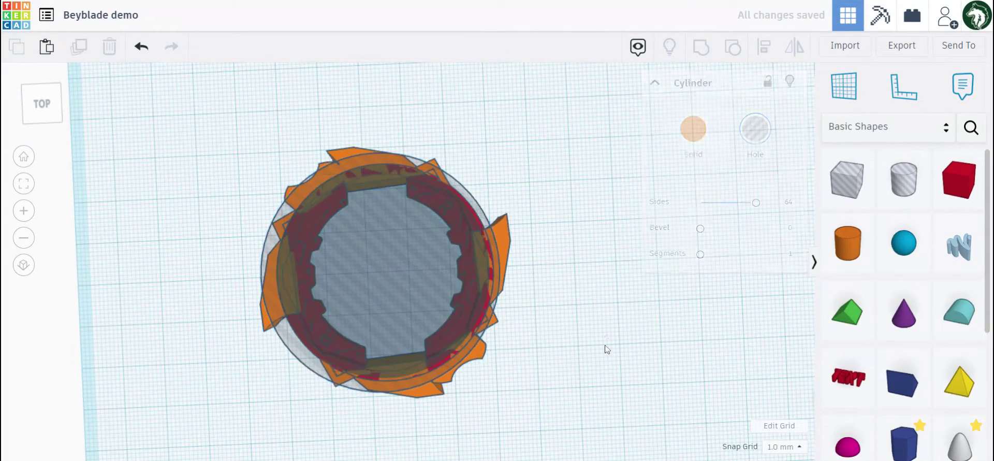
pyautogui.moveTo(598, 359); pyautogui.dragTo(265, 185)
pyautogui.click(764, 47)
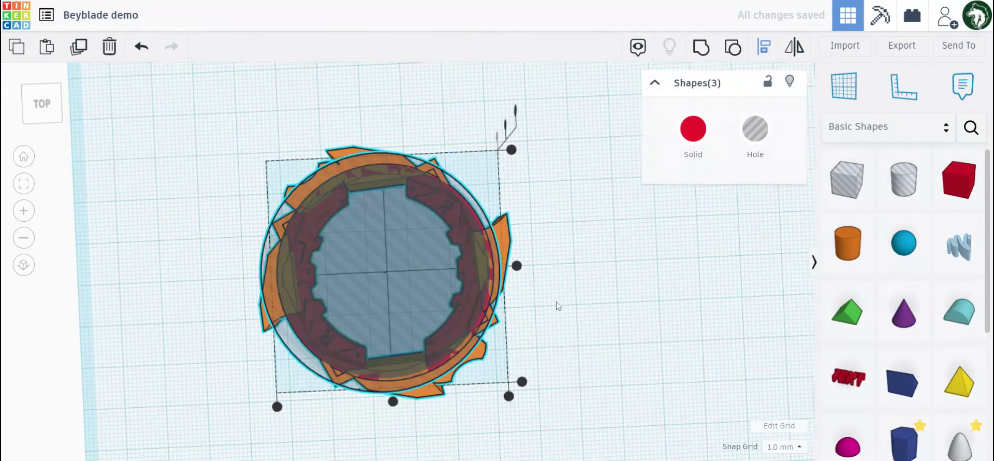
pyautogui.click(390, 403)
pyautogui.click(517, 266)
pyautogui.click(609, 277)
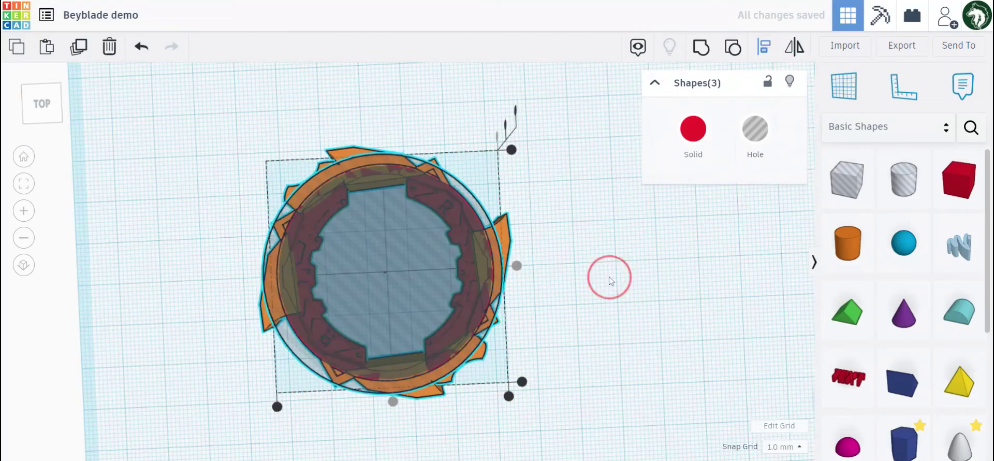
# Group the hole cylinder with the orange attack parts to cut away their material inside the ring.
pyautogui.moveTo(609, 277); pyautogui.dragTo(529, 261, button='right')
pyautogui.click(458, 263)
pyautogui.keyDown('shift'); pyautogui.click(509, 272); pyautogui.keyUp('shift')
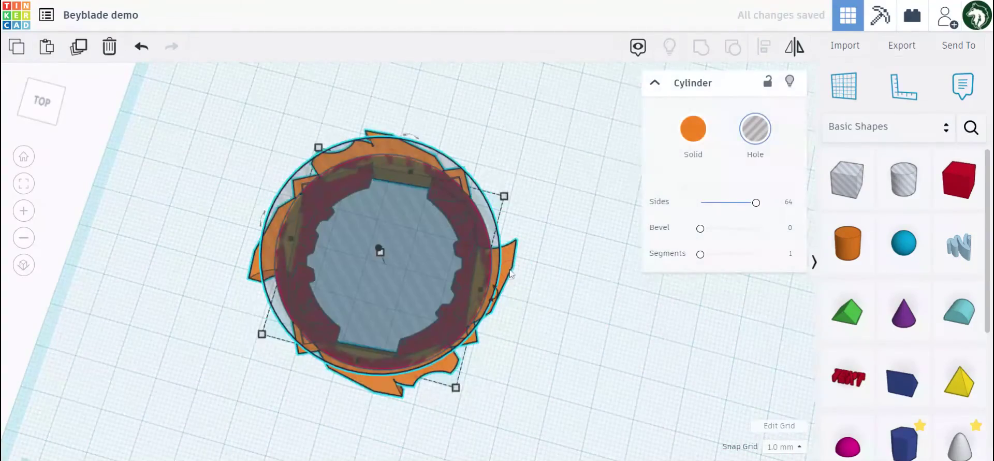
pyautogui.click(702, 49)
pyautogui.scroll(5, 515, 314)
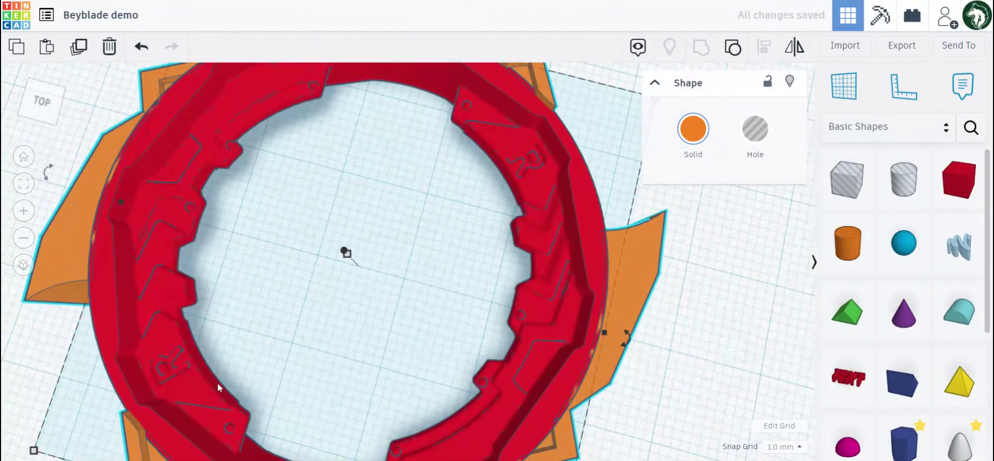
pyautogui.scroll(-8, 600, 334)
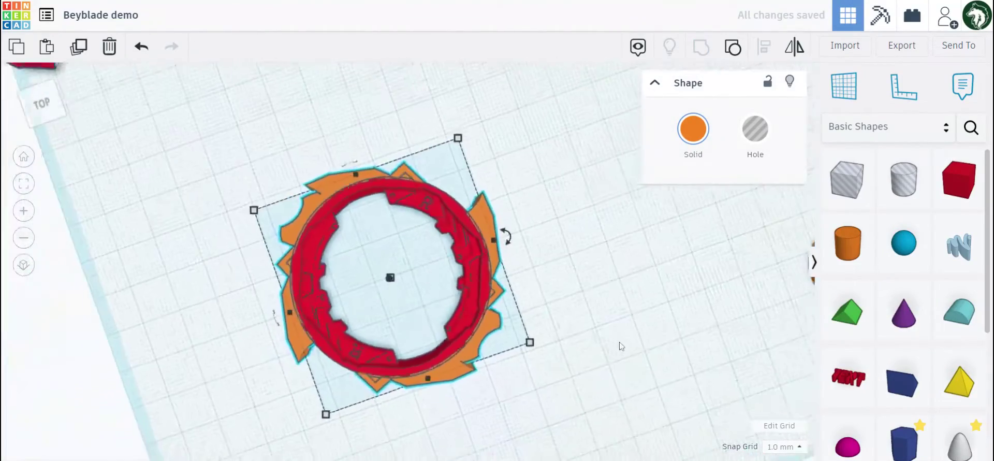
# Rotate the orange attack parts counterclockwise around the ring until opposite spikes line up with the workplane axes.
pyautogui.moveTo(620, 343); pyautogui.dragTo(591, 380, button='right')
pyautogui.click(624, 326)
pyautogui.scroll(-4, 630, 315)
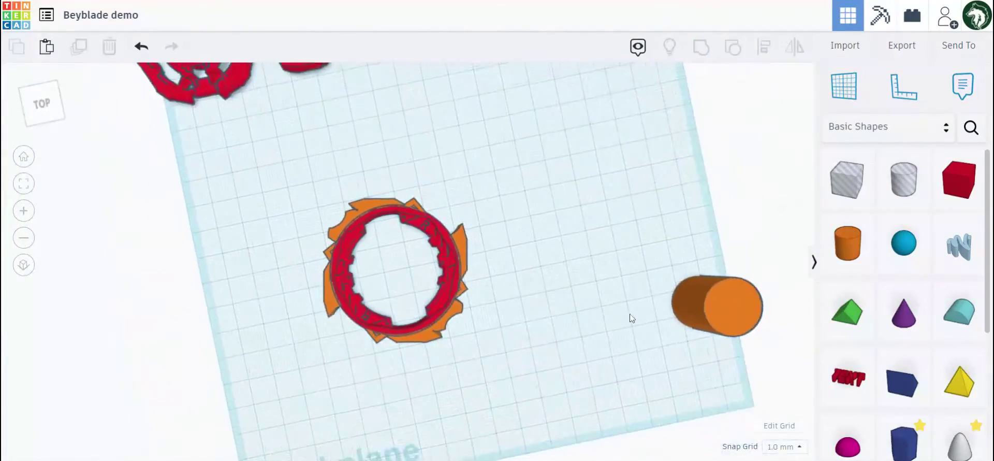
pyautogui.scroll(-3, 630, 317)
pyautogui.moveTo(622, 273); pyautogui.dragTo(574, 298, button='right')
pyautogui.scroll(3, 403, 317)
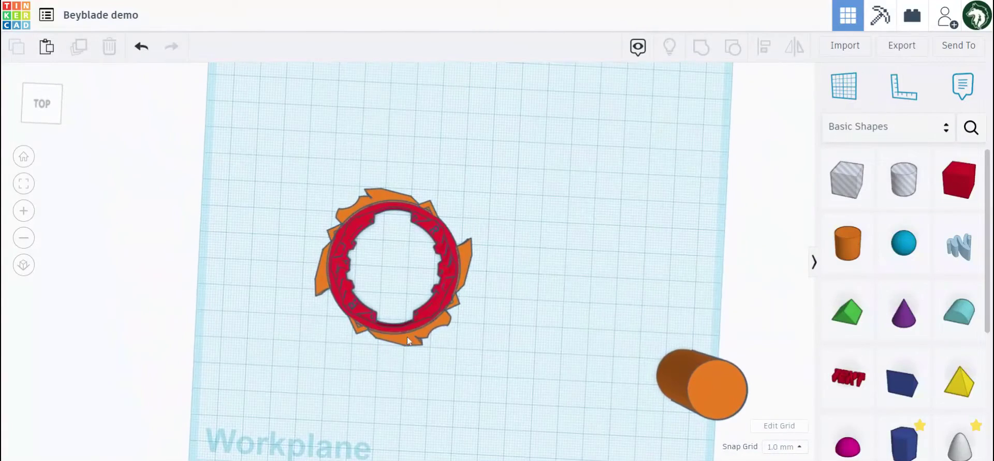
pyautogui.click(407, 338)
pyautogui.moveTo(409, 180); pyautogui.dragTo(351, 159)
pyautogui.click(520, 189)
pyautogui.moveTo(521, 192); pyautogui.dragTo(546, 265, button='right')
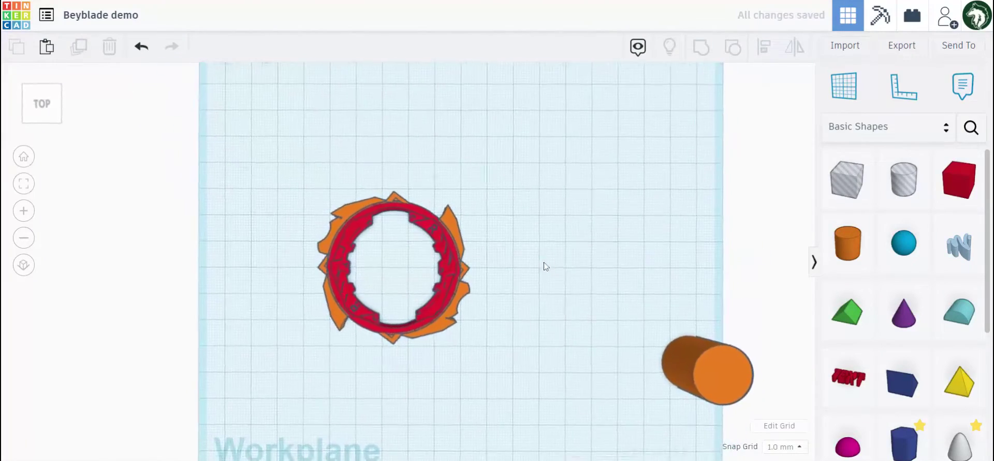
# Select the ring and the rotated attack parts and align their centres.
pyautogui.scroll(-3, 551, 304)
pyautogui.moveTo(536, 331); pyautogui.dragTo(384, 174)
pyautogui.press('l')
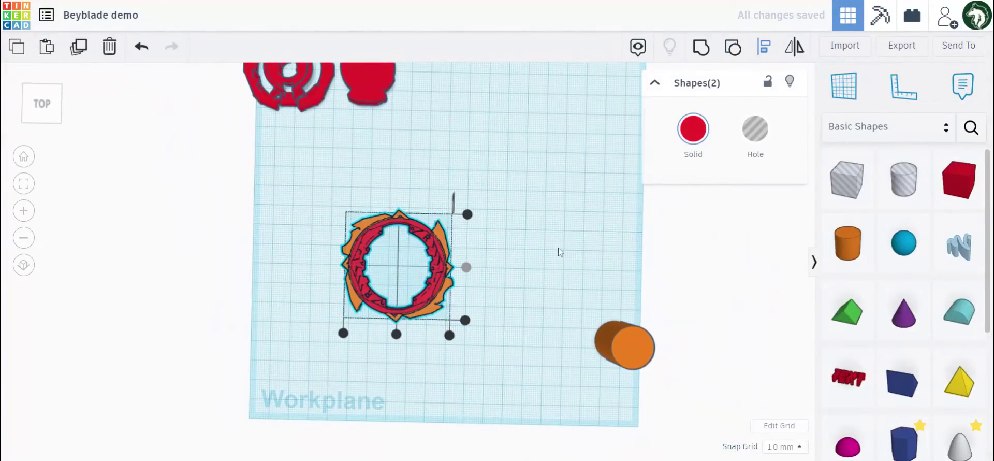
pyautogui.click(548, 328)
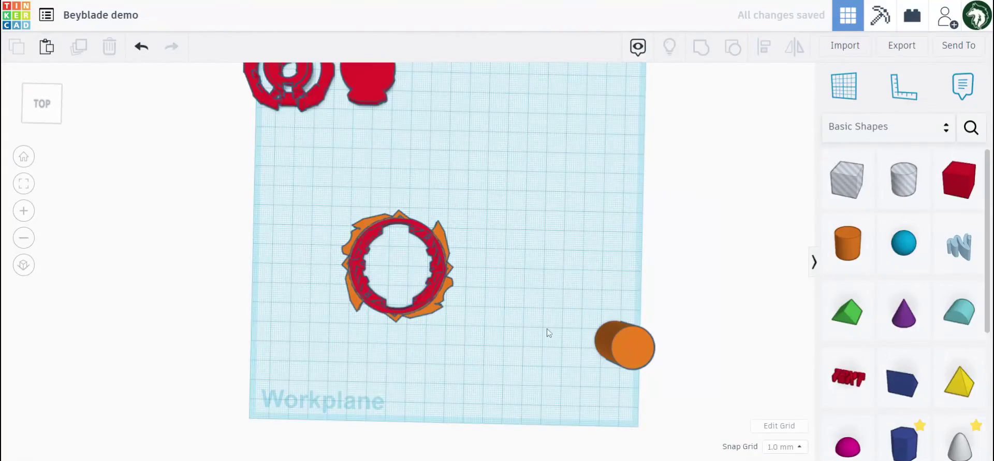
pyautogui.scroll(5, 519, 355)
pyautogui.moveTo(506, 293); pyautogui.dragTo(487, 382, button='right')
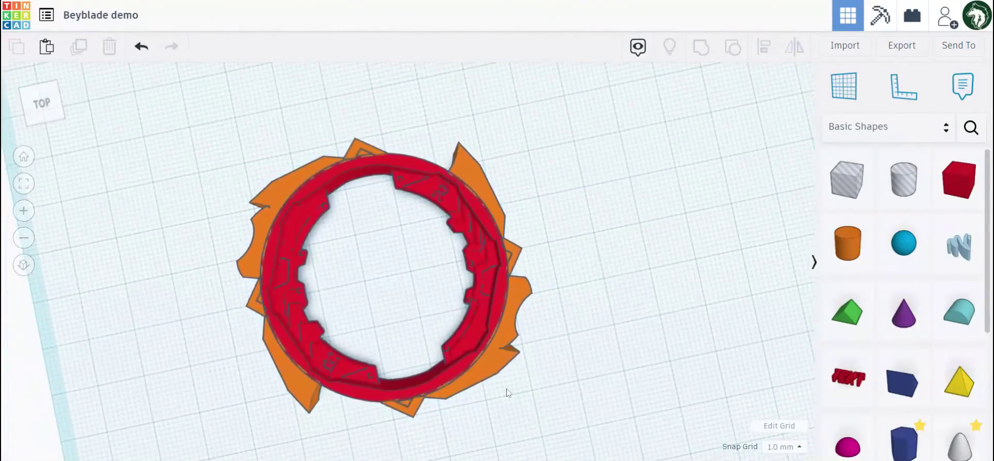
# Ungroup the cut orange attack parts twice to separate the hole cylinder, fins, spikes and notched blocks.
pyautogui.scroll(-3, 508, 392)
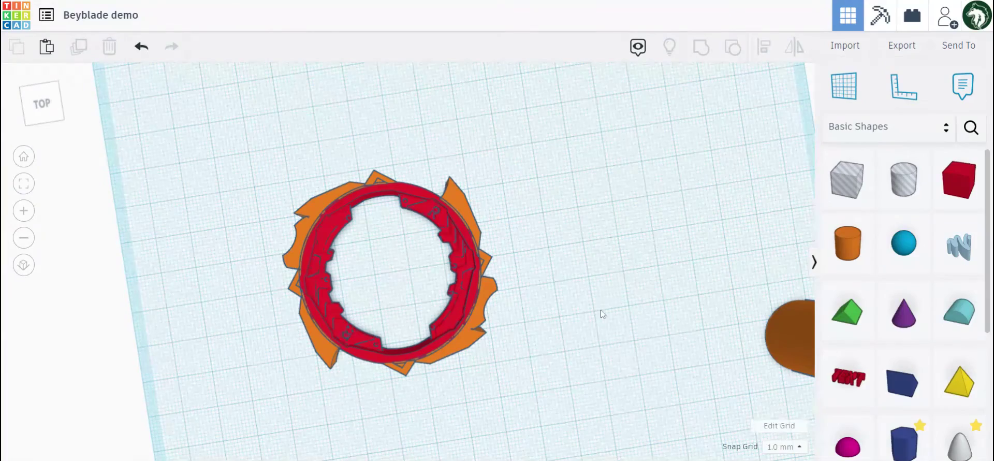
pyautogui.moveTo(571, 288); pyautogui.dragTo(567, 414, button='right')
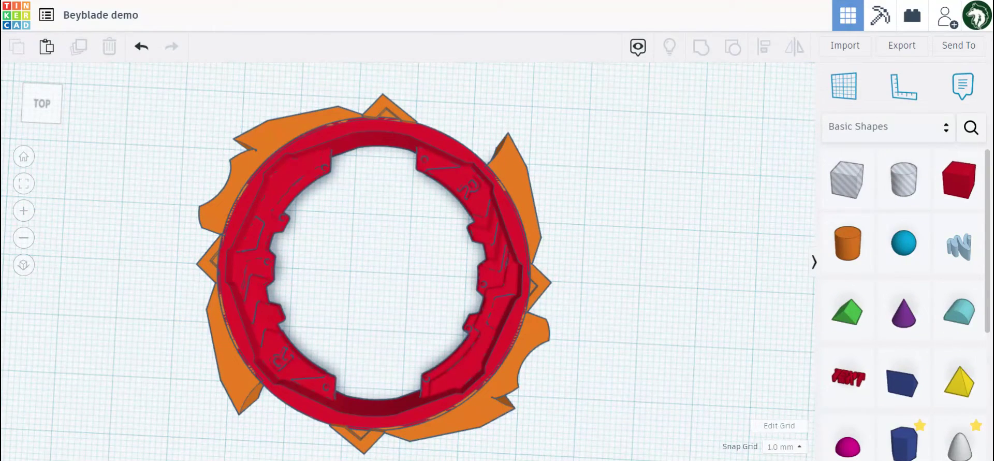
pyautogui.moveTo(593, 374); pyautogui.dragTo(668, 245, button='right')
pyautogui.click(532, 248)
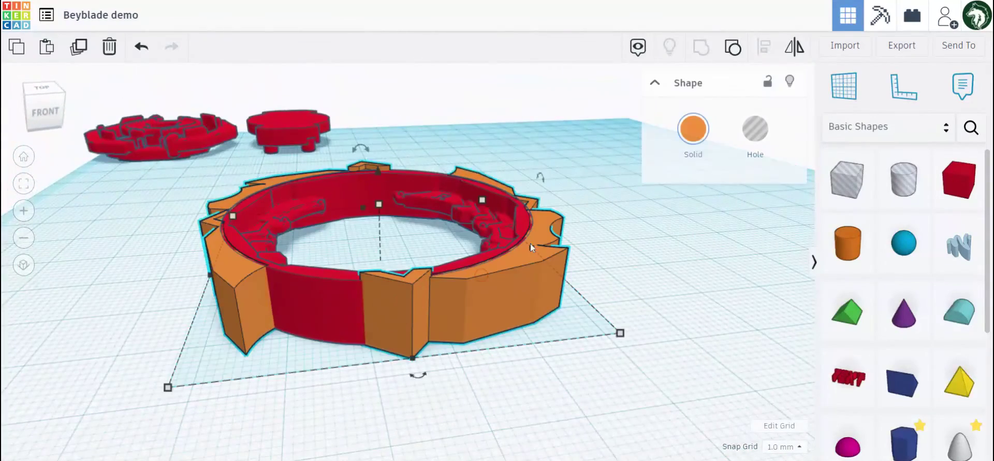
pyautogui.click(733, 47)
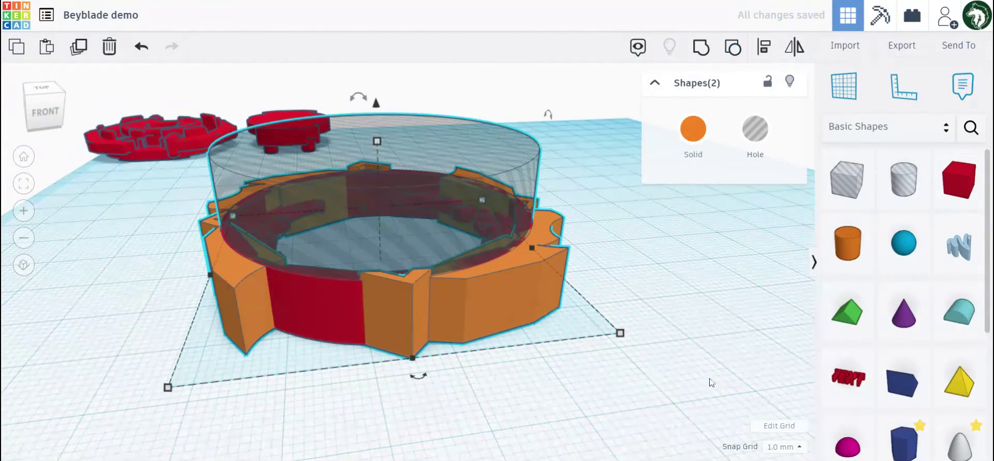
pyautogui.click(712, 382)
pyautogui.click(513, 296)
pyautogui.click(733, 47)
pyautogui.click(725, 290)
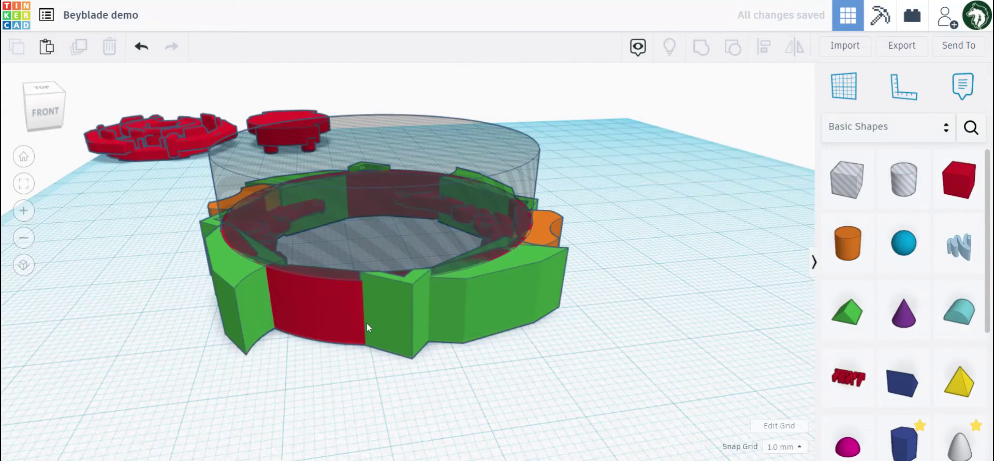
# Set the height of the green spikes around the ring to 9 mm.
pyautogui.click(394, 311)
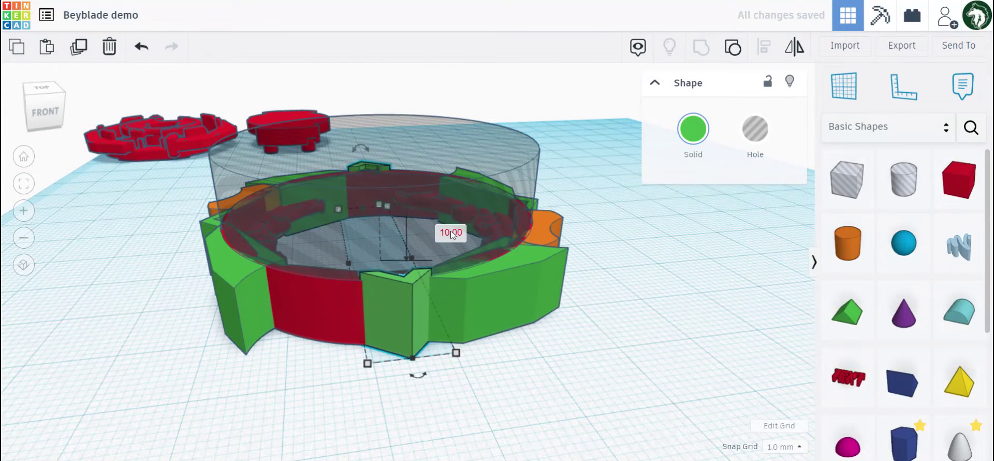
pyautogui.press('Return')
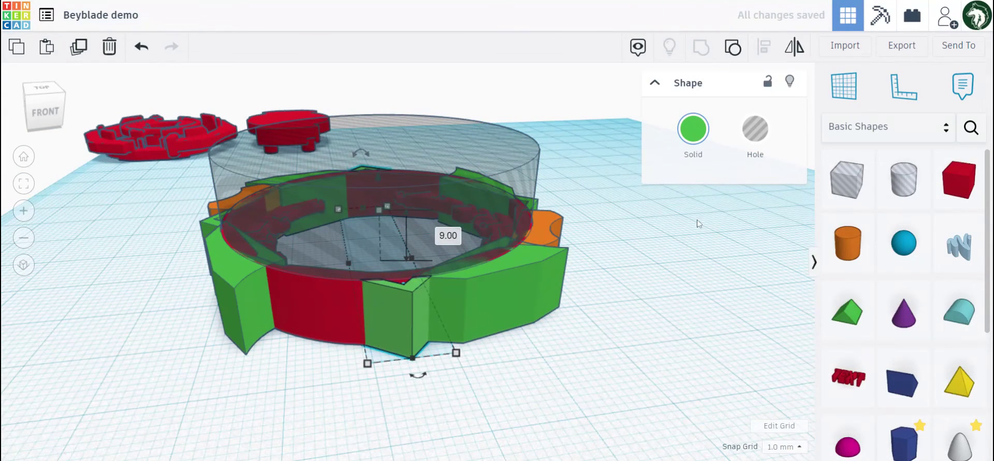
pyautogui.click(668, 228)
# Select the green fins, the green spikes and the orange notched blocks and group them into one attack part.
pyautogui.moveTo(661, 230); pyautogui.dragTo(581, 373, button='right')
pyautogui.click(520, 336)
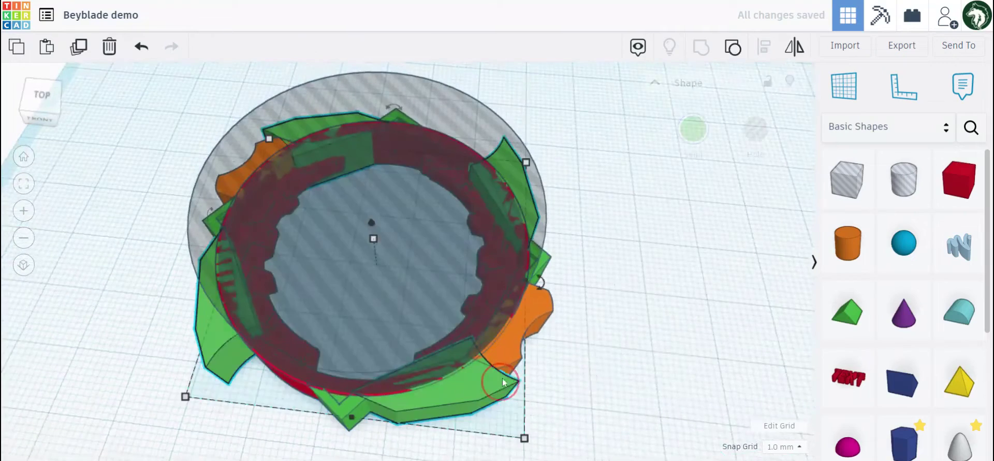
pyautogui.keyDown('shift'); pyautogui.click(520, 335); pyautogui.keyUp('shift')
pyautogui.click(549, 264)
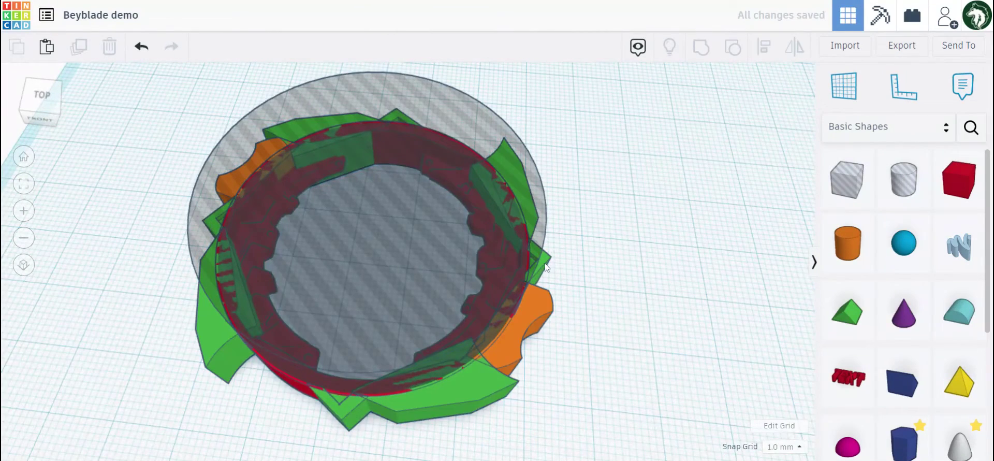
pyautogui.click(544, 264)
pyautogui.keyDown('shift'); pyautogui.click(523, 322); pyautogui.keyUp('shift')
pyautogui.keyDown('shift'); pyautogui.click(456, 389); pyautogui.keyUp('shift')
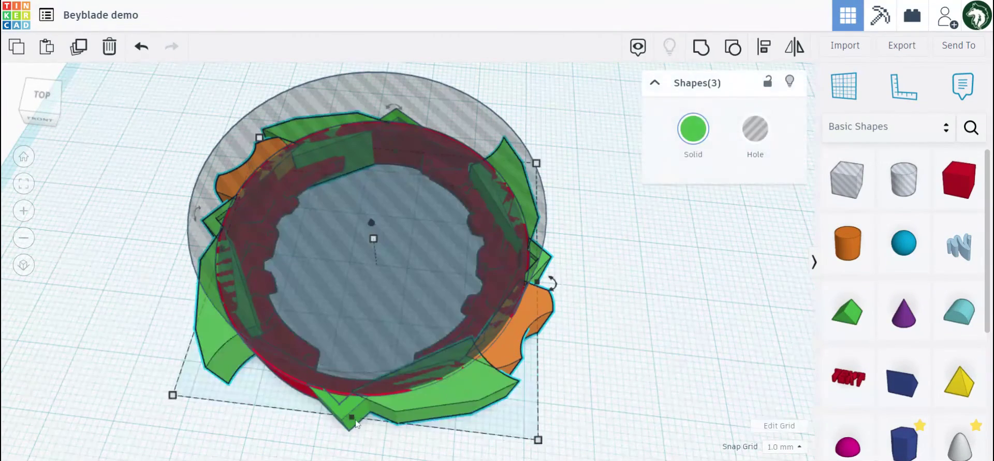
pyautogui.keyDown('shift'); pyautogui.click(340, 408); pyautogui.keyUp('shift')
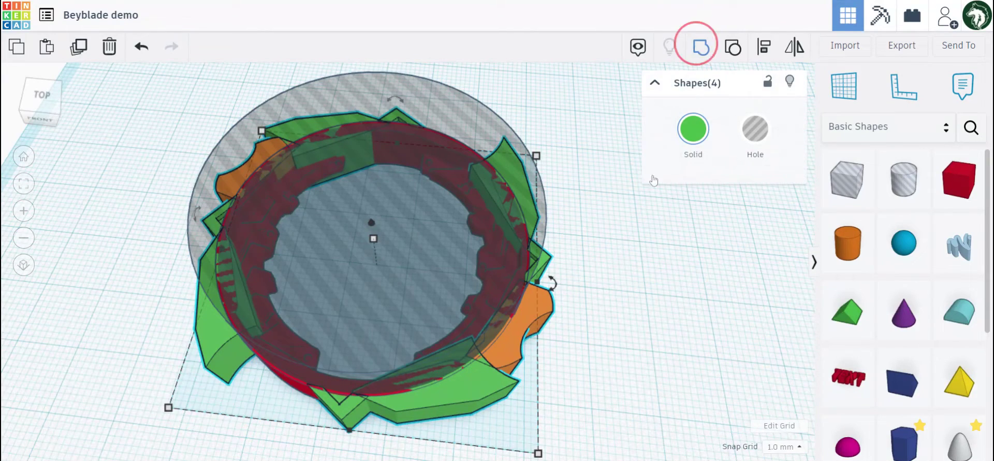
pyautogui.hotkey('ctrl', 'g')
# Group the hole cylinder with the green attack parts to cut away their material inside the ring.
pyautogui.click(444, 271)
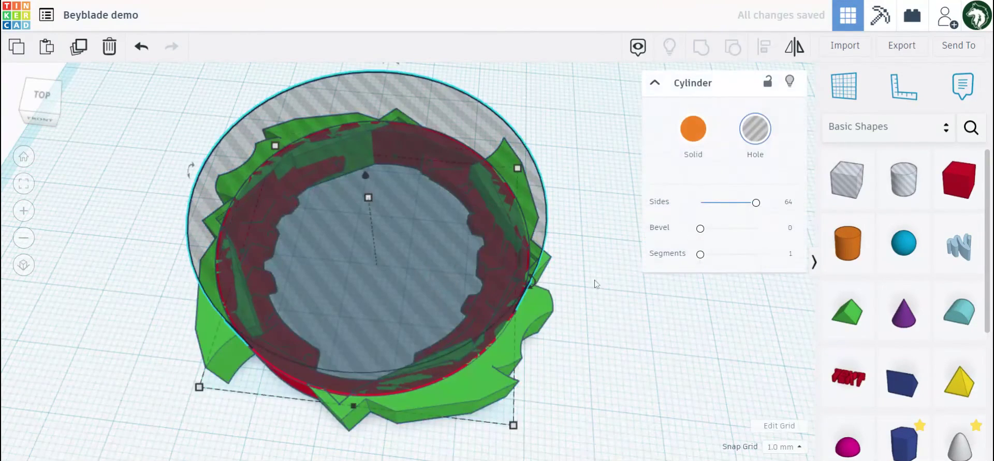
pyautogui.keyDown('shift'); pyautogui.click(548, 282); pyautogui.keyUp('shift')
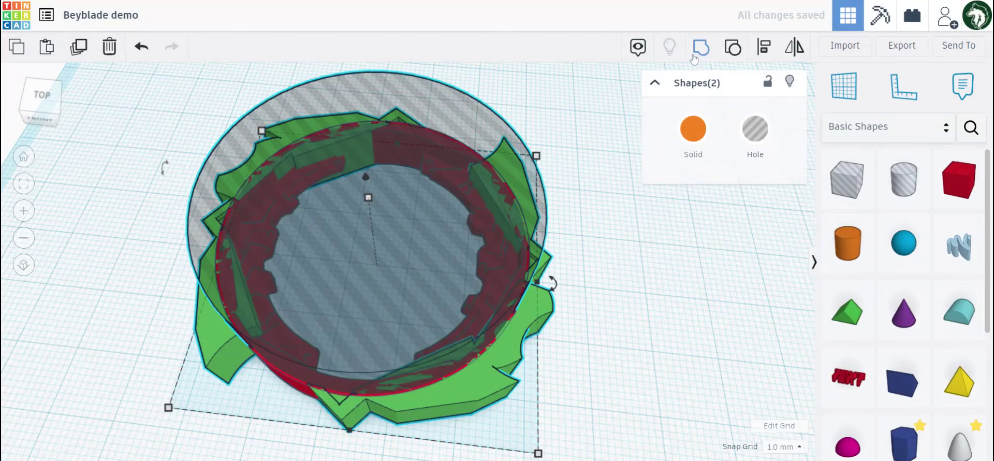
pyautogui.hotkey('ctrl', 'g')
pyautogui.moveTo(580, 184); pyautogui.dragTo(606, 222, button='right')
# Colour the red ring green and turn on Multicolor for the surrounding attack parts.
pyautogui.click(503, 223)
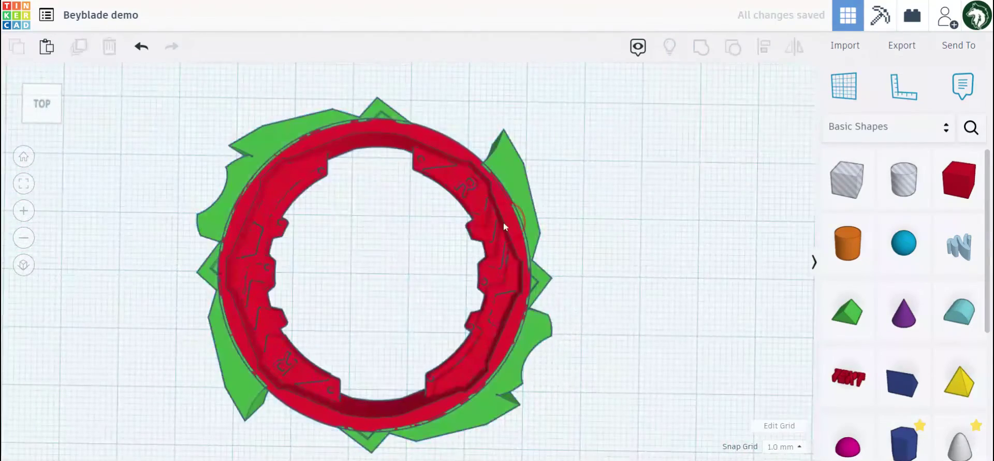
pyautogui.click(704, 132)
pyautogui.click(758, 247)
pyautogui.click(599, 290)
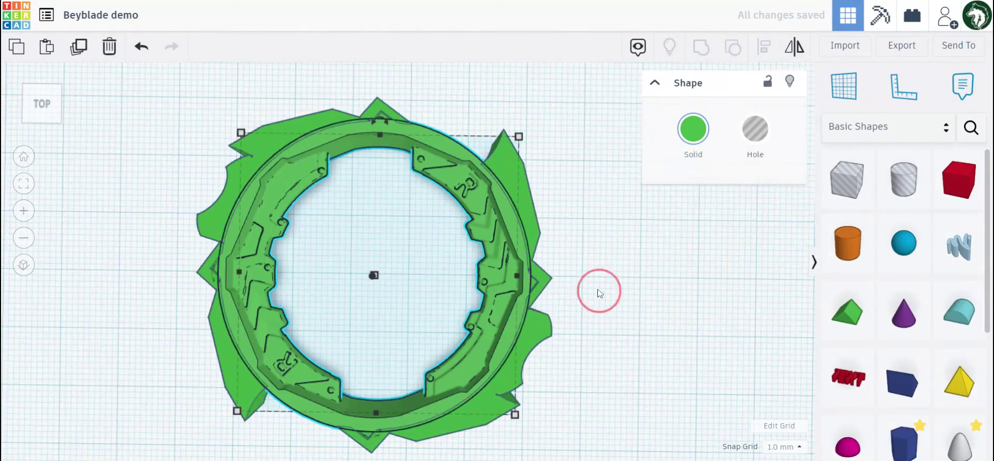
pyautogui.click(693, 129)
pyautogui.click(709, 310)
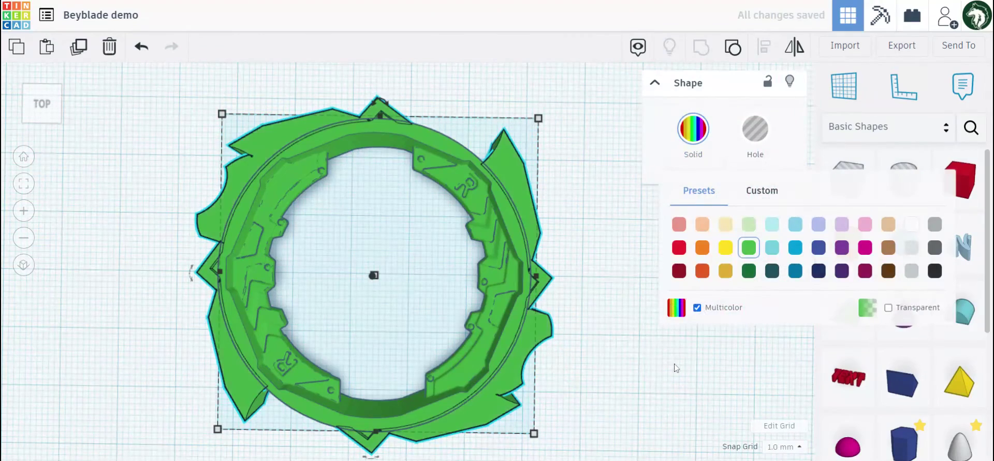
# Group the green ring and its attack parts into a single shape.
pyautogui.click(562, 300)
pyautogui.moveTo(388, 204); pyautogui.dragTo(639, 355)
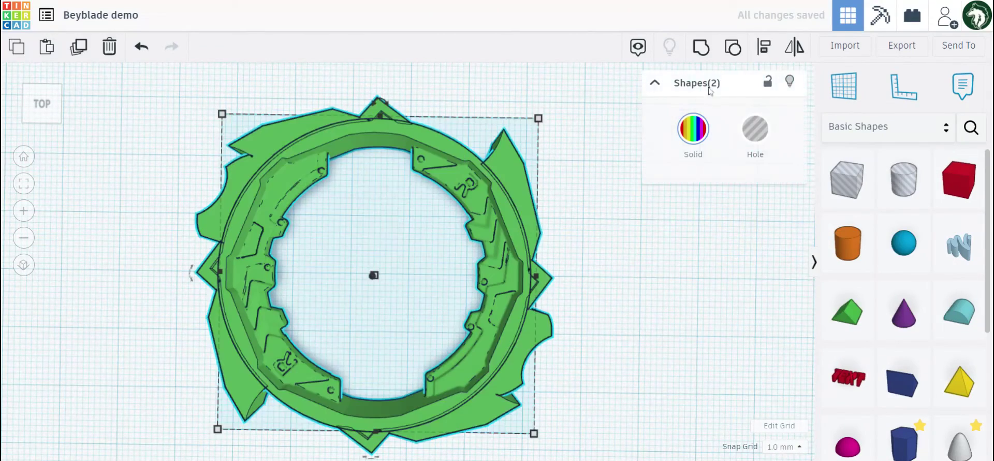
pyautogui.click(701, 47)
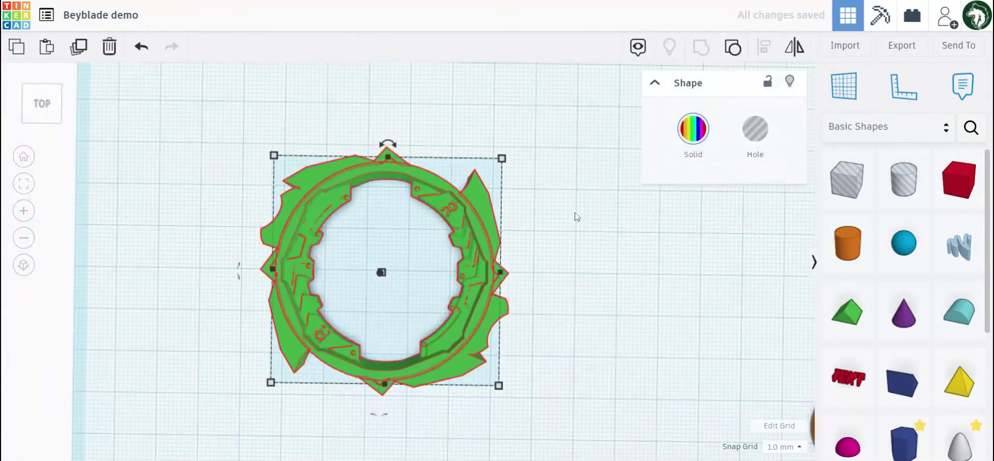
pyautogui.moveTo(577, 216); pyautogui.dragTo(564, 281, button='right')
pyautogui.click(535, 275)
# Delete the leftover orange cylinder from the workplane.
pyautogui.scroll(-3, 535, 275)
pyautogui.moveTo(470, 232); pyautogui.dragTo(389, 413)
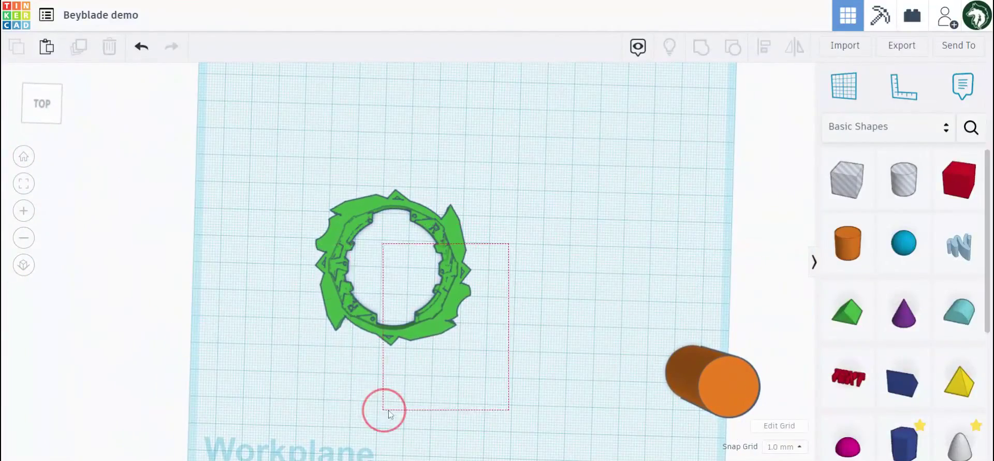
pyautogui.click(713, 386)
pyautogui.press('Delete')
pyautogui.scroll(-3, 628, 297)
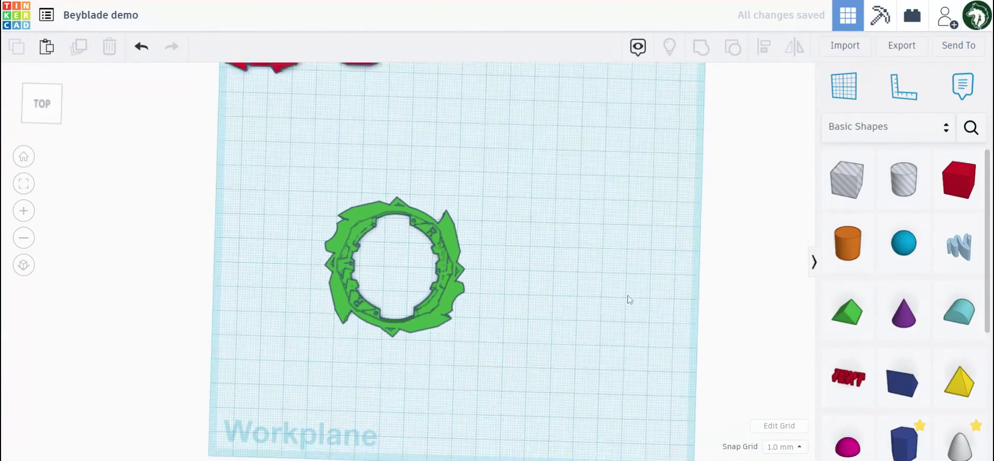
pyautogui.scroll(3, 261, 175)
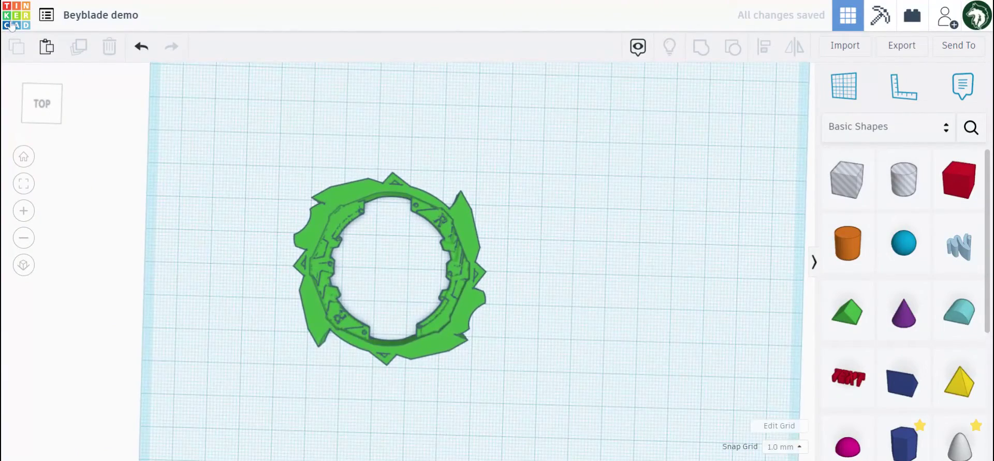
# Go back to the designs dashboard and examine the Scyther Witch design's details on page 12.
pyautogui.click(13, 25)
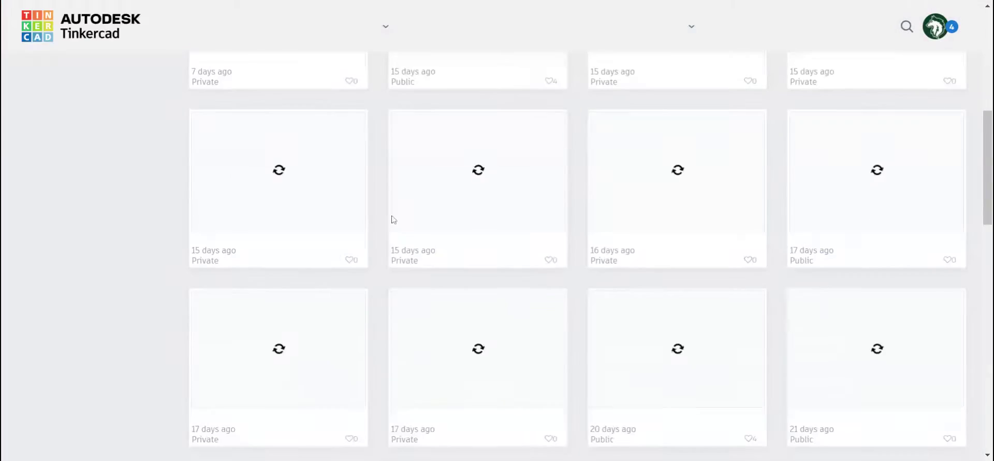
pyautogui.scroll(-10, 412, 254)
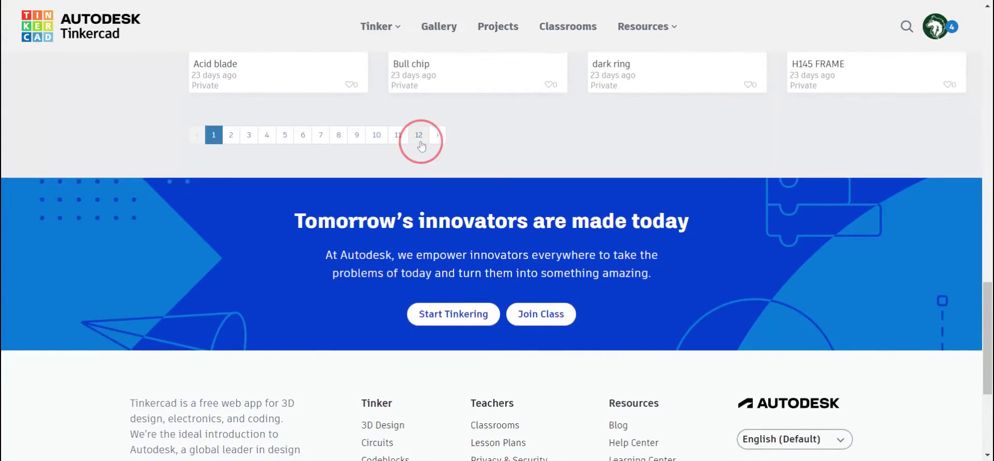
pyautogui.click(420, 136)
pyautogui.scroll(-1, 439, 155)
pyautogui.click(455, 393)
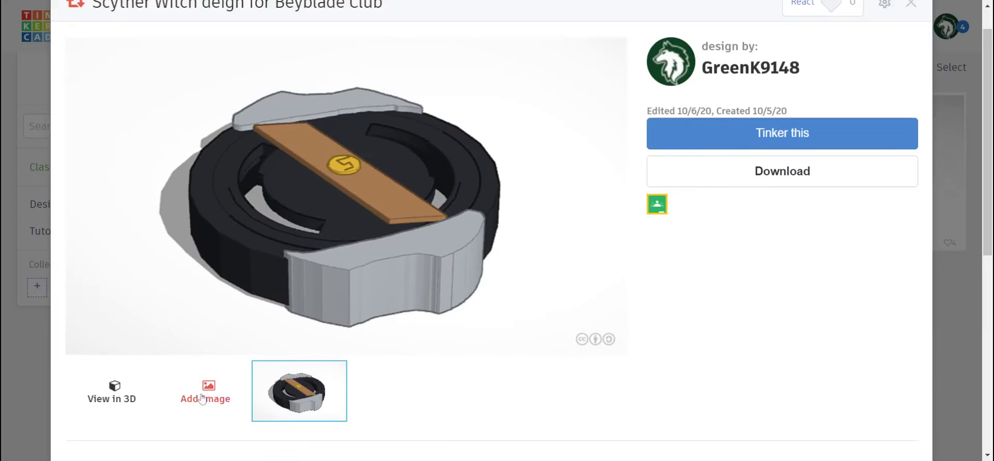
pyautogui.scroll(-1, 202, 399)
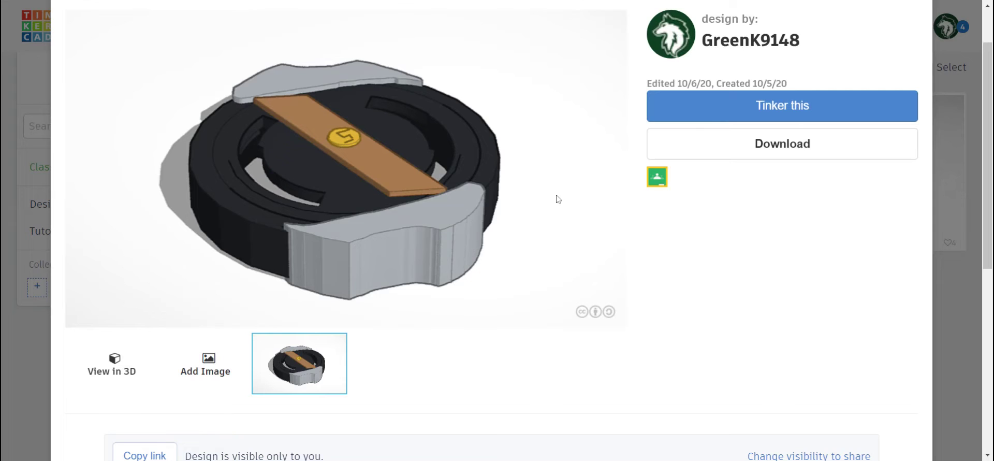
pyautogui.scroll(2, 558, 199)
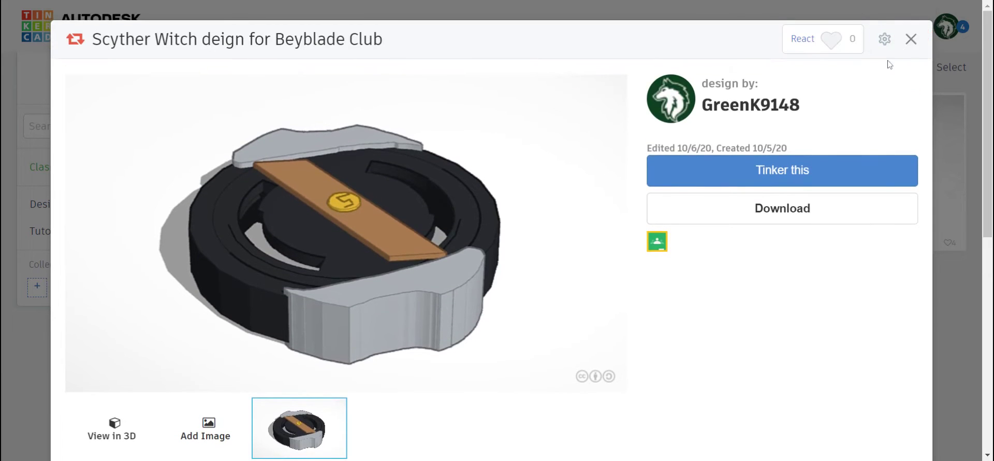
# Close the Scyther Witch details, go back to page 1 of the designs and reopen Beyblade demo for editing.
pyautogui.click(911, 39)
pyautogui.scroll(-4, 492, 231)
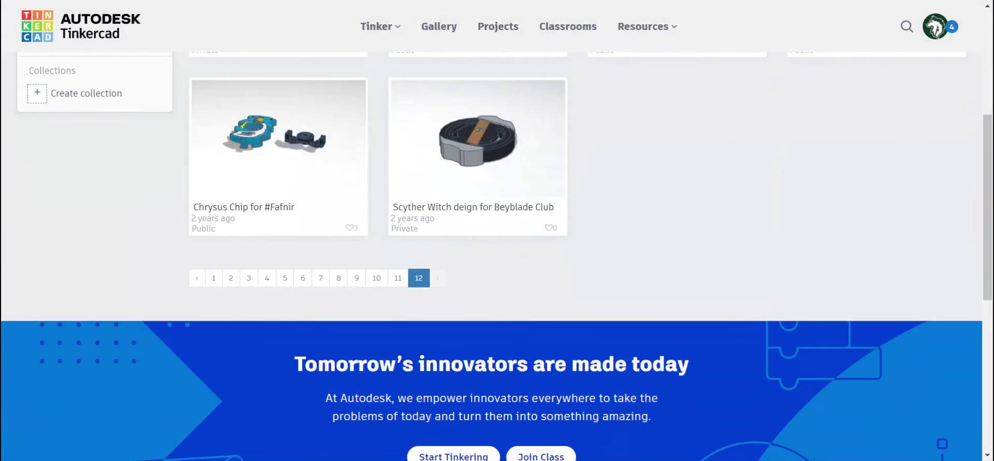
pyautogui.click(213, 278)
pyautogui.click(262, 267)
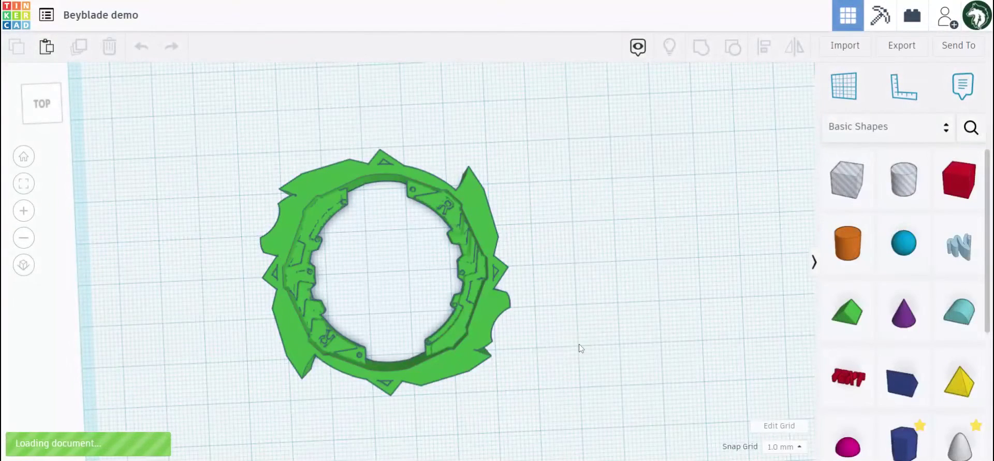
pyautogui.moveTo(579, 343); pyautogui.dragTo(553, 333, button='right')
pyautogui.scroll(3, 553, 333)
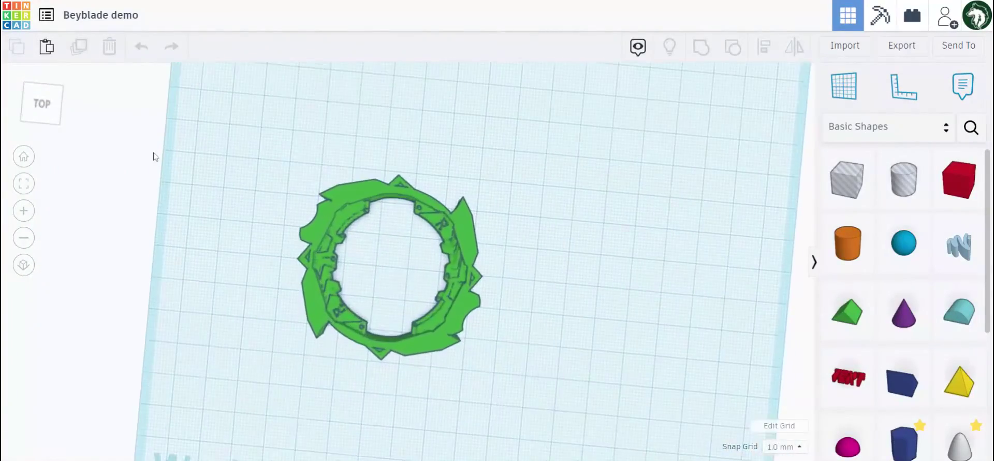
# Go back to the dashboard, open the Beyblade demo details and view its download options for 3D printing.
pyautogui.click(16, 18)
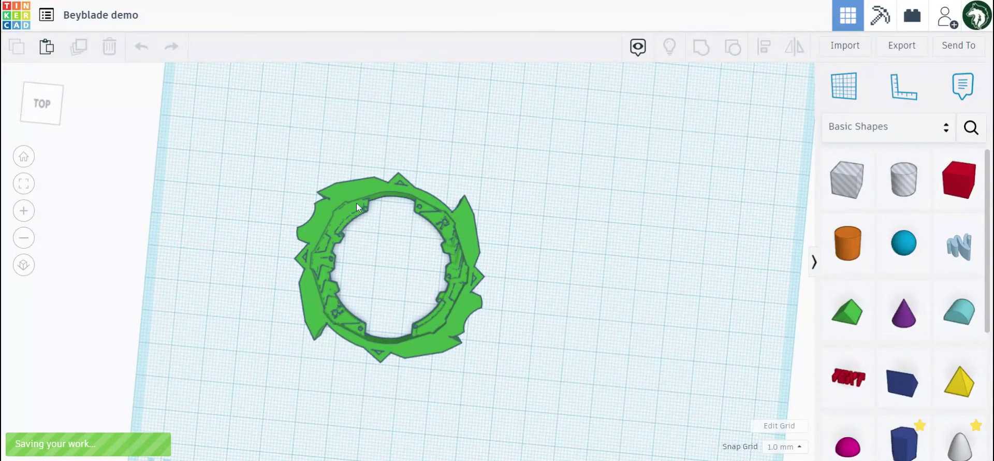
pyautogui.hotkey('alt', 'Left')
pyautogui.click(325, 237)
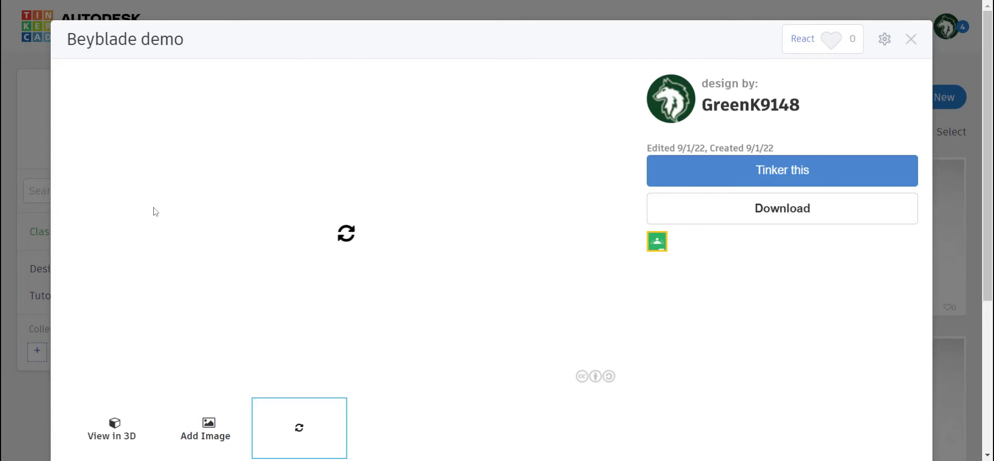
pyautogui.click(719, 209)
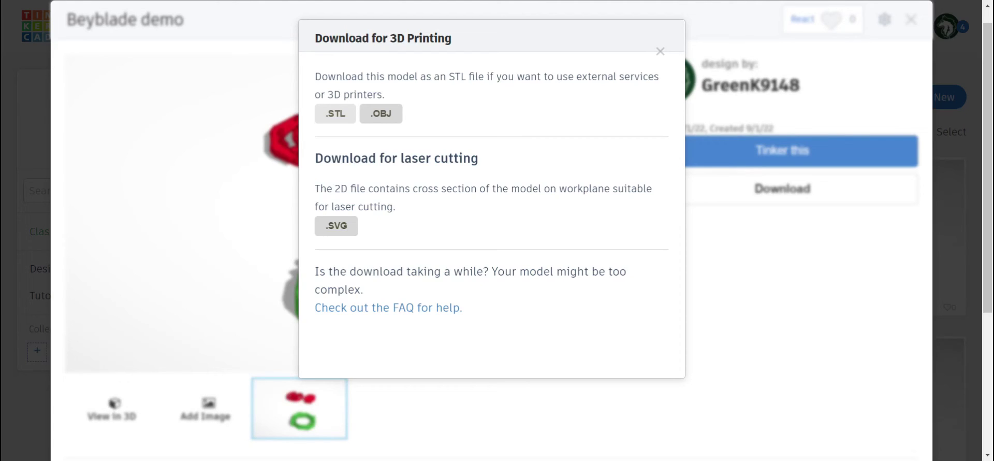
pyautogui.click(661, 52)
pyautogui.click(660, 52)
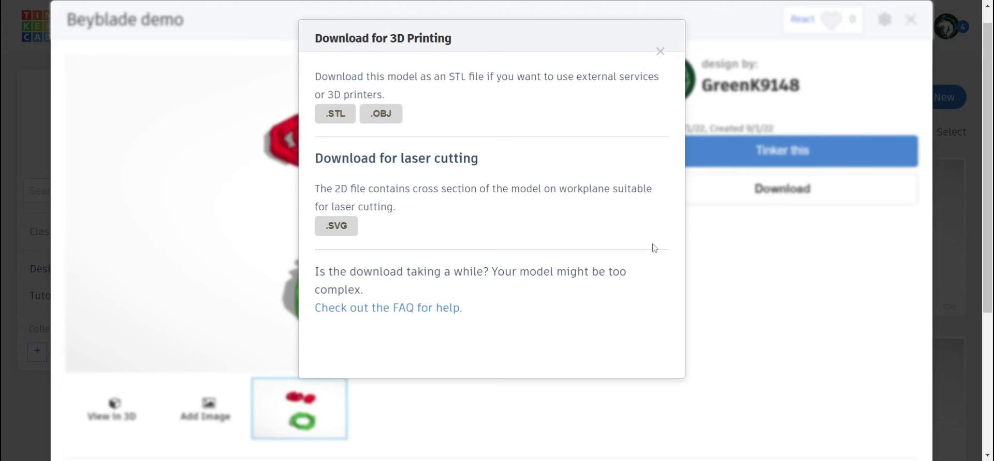